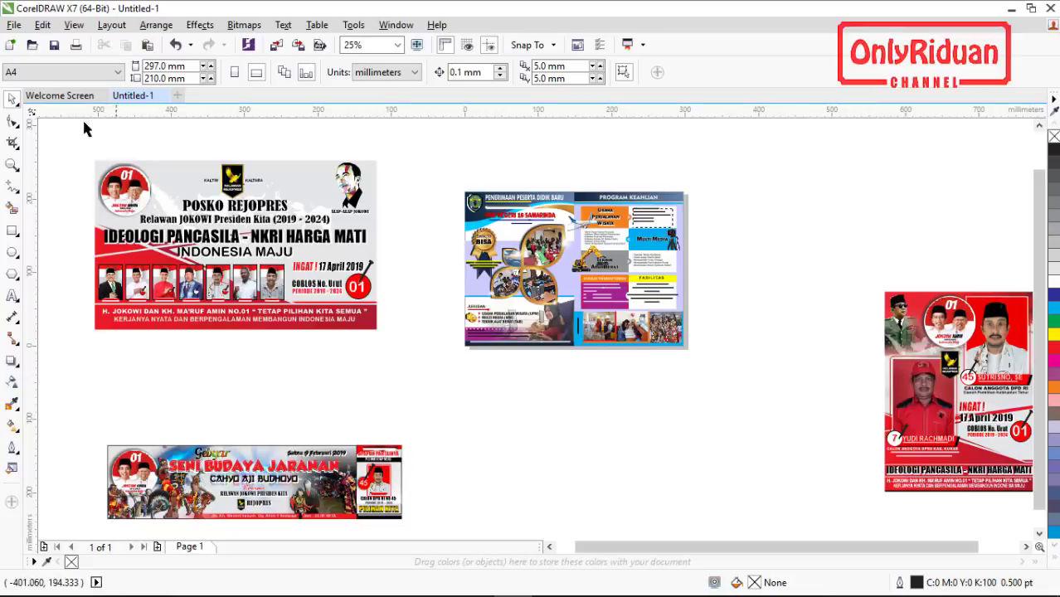
Create a new blank A4 landscape document, Untitled-2, with units set to centimeters
left_click(14, 25)
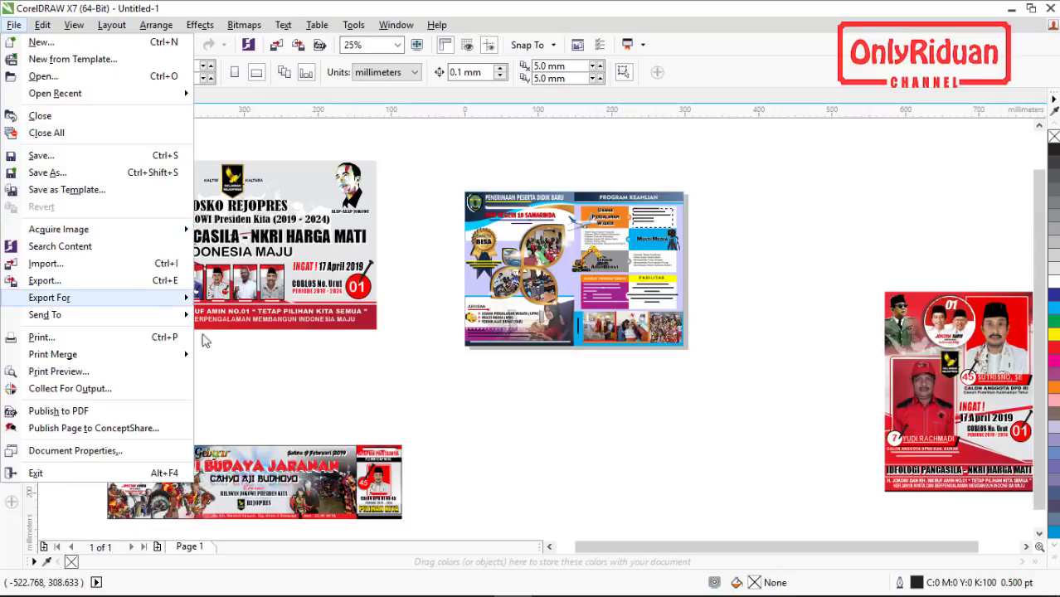
left_click(506, 412)
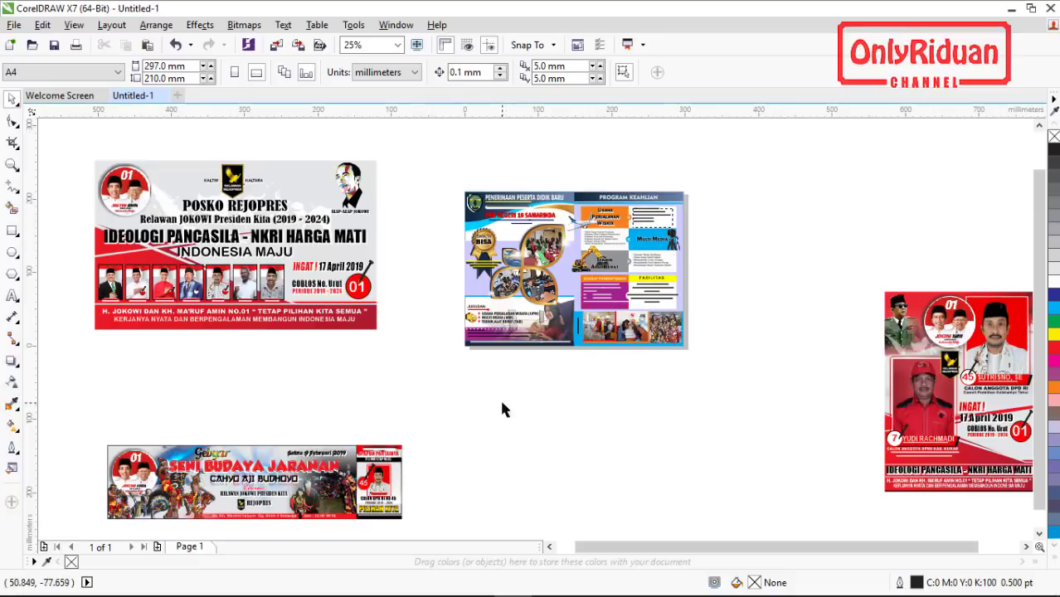
left_click(178, 96)
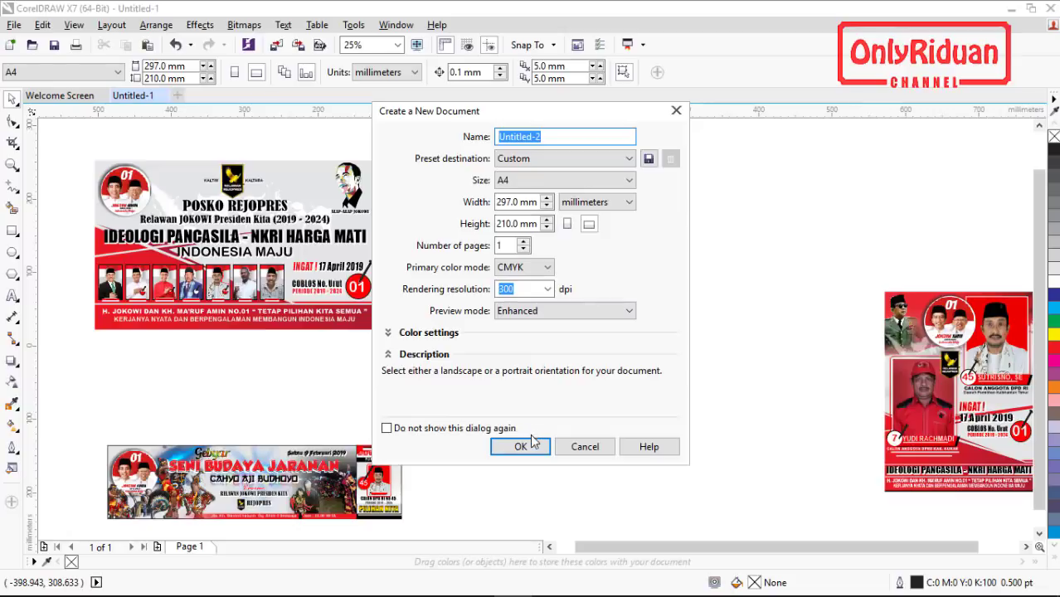
left_click(609, 206)
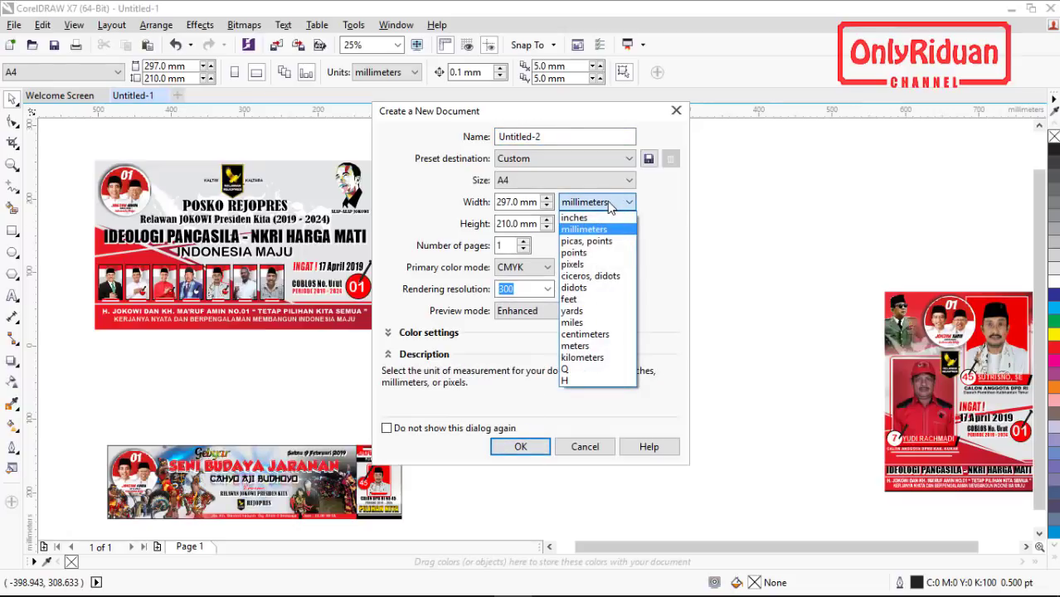
left_click(593, 334)
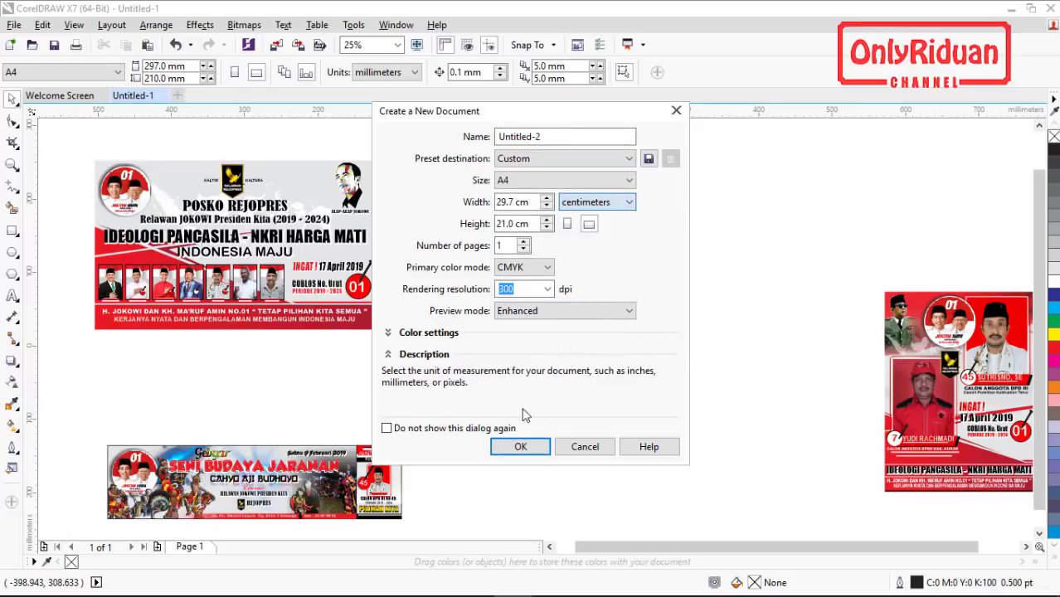
left_click(504, 452)
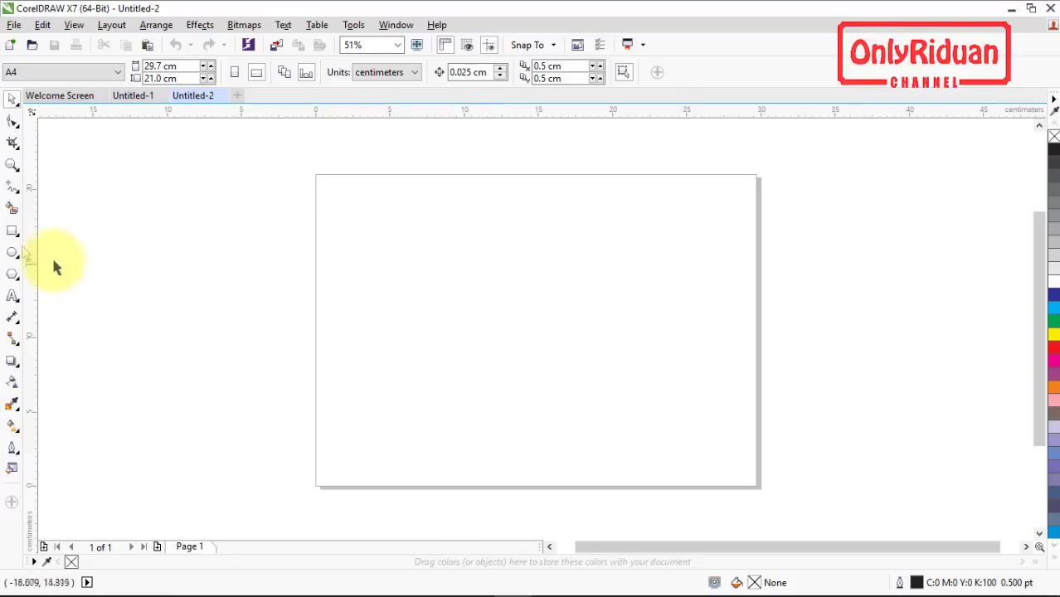
Draw a rectangle, a circle and a triangle side by side on the page
left_click(11, 231)
left_click_drag(367, 225, 478, 321)
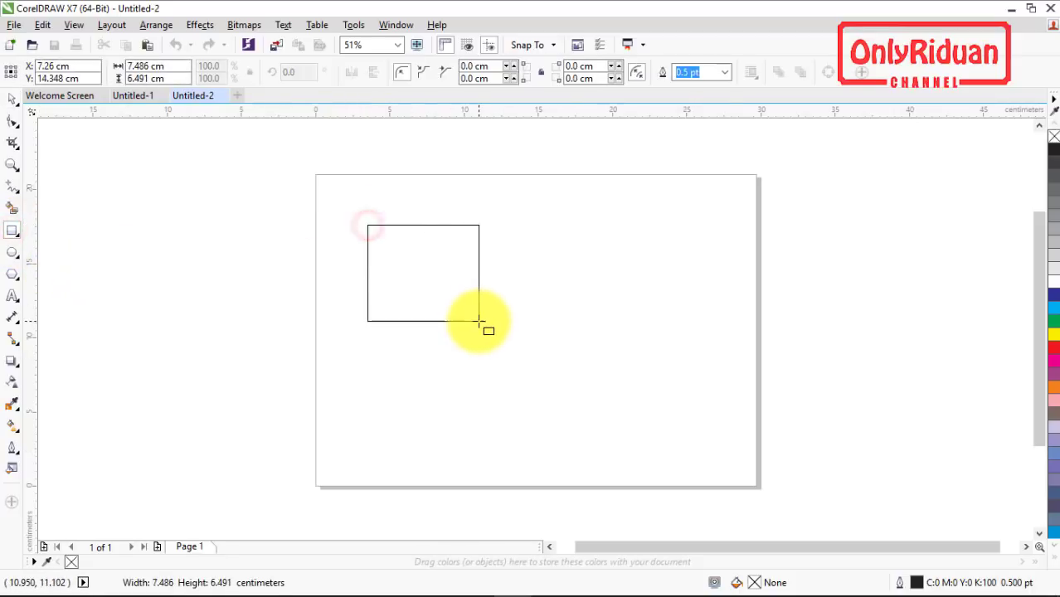
left_click(13, 254)
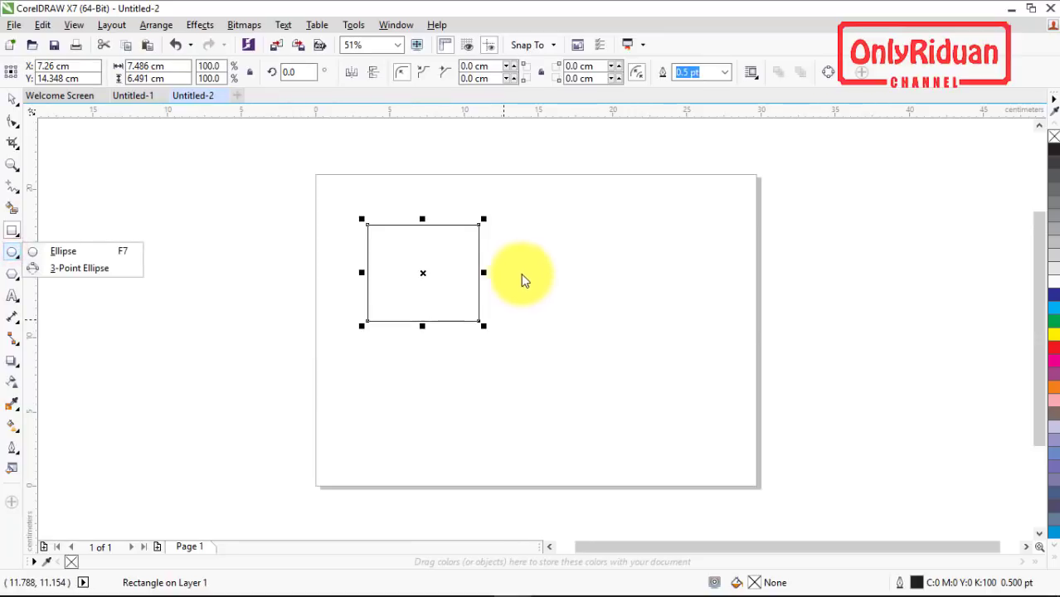
left_click(83, 253)
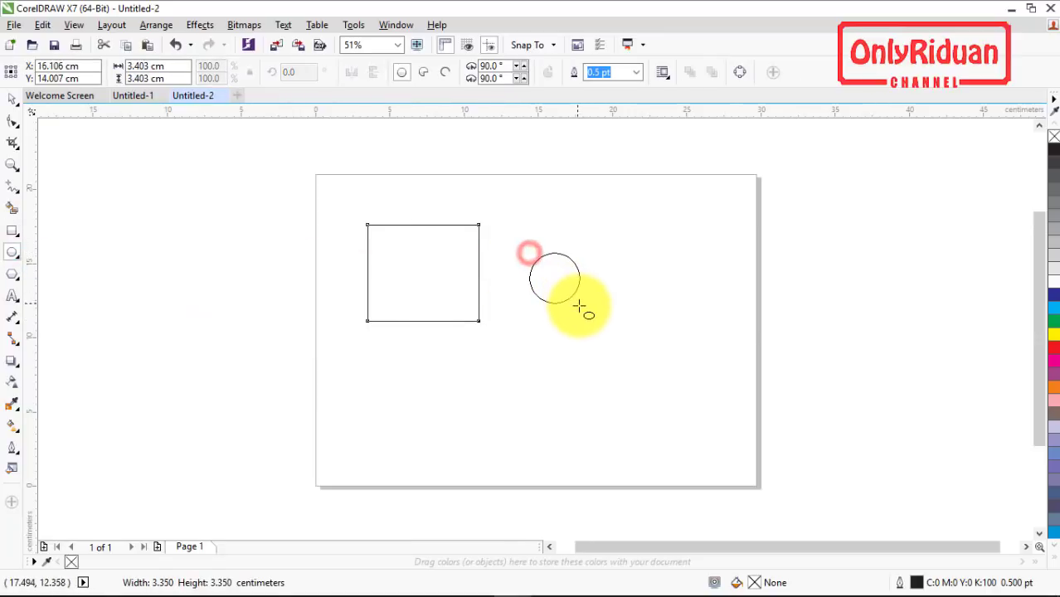
left_click_drag(523, 247, 588, 311)
left_click(13, 274)
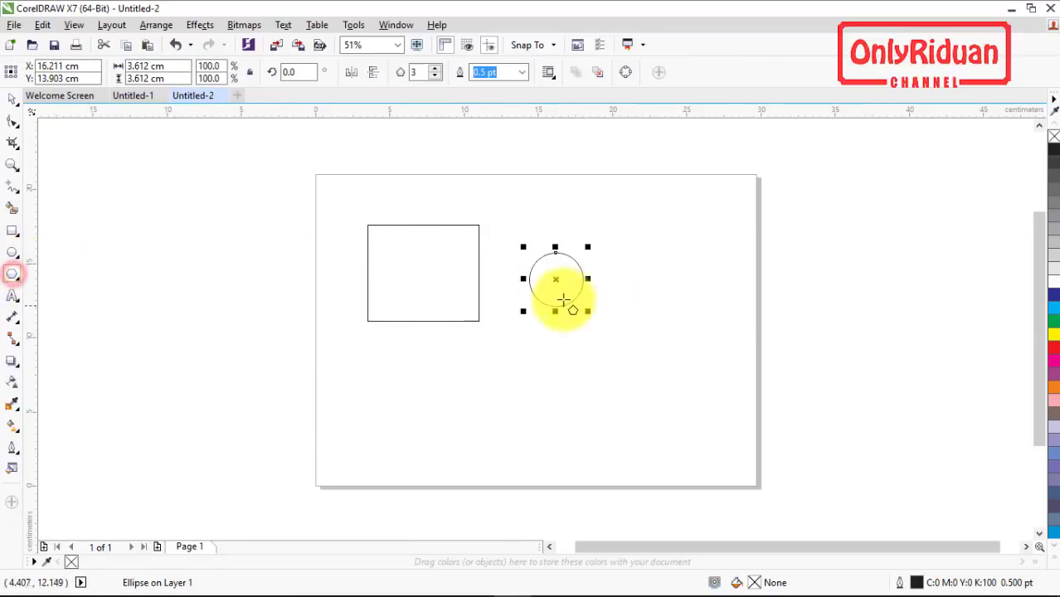
mouse_move(635, 256)
left_mouse_down()
mouse_move(682, 306)
mouse_move(678, 292)
left_mouse_up()
Fill the rectangle dark blue, the circle green and the triangle red
left_click(13, 97)
left_click(159, 203)
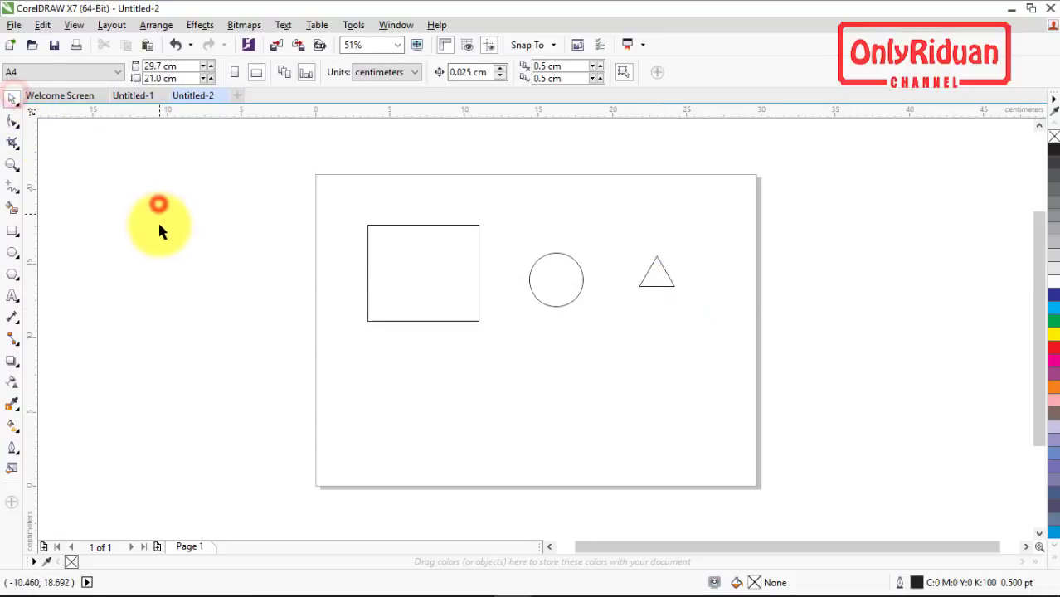
left_click(408, 255)
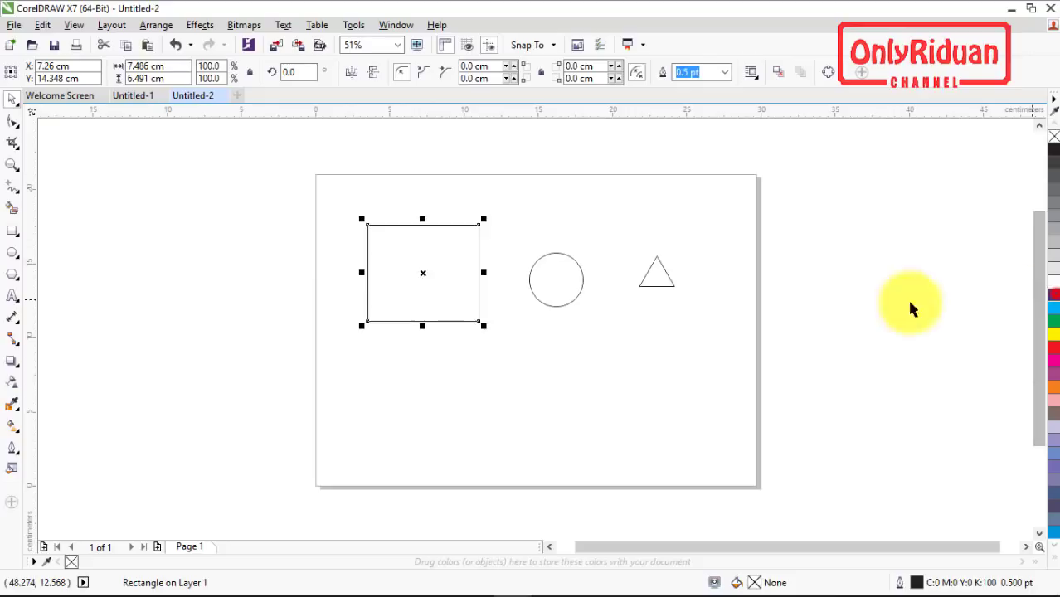
left_click(1053, 295)
left_click(558, 284)
left_click(1053, 319)
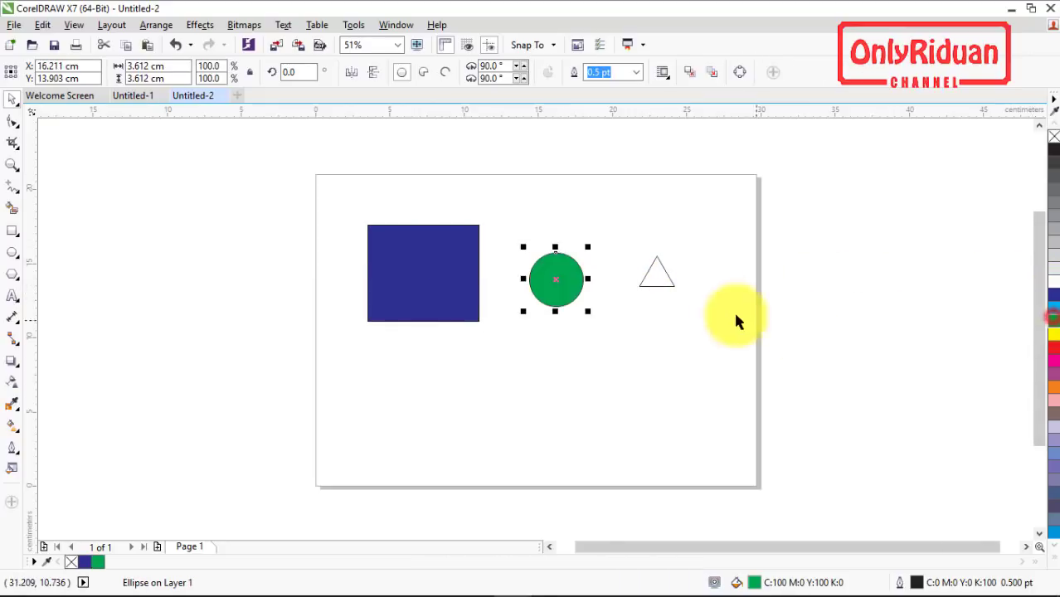
left_click(655, 281)
left_click(1053, 348)
left_click(816, 322)
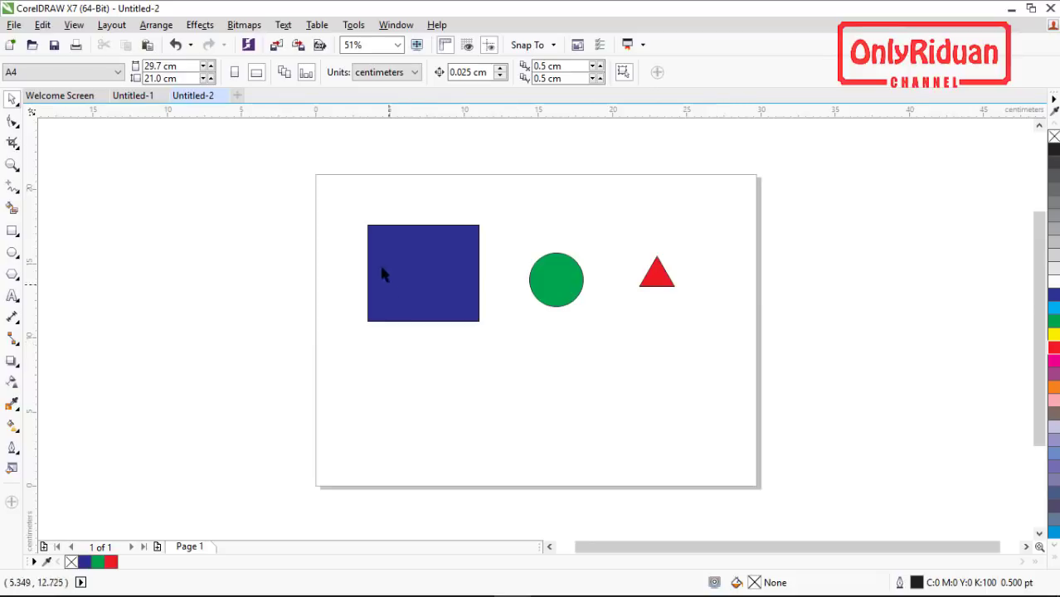
Select all three shapes and, after trying T/B/L/R, centre them with C and E
left_click_drag(337, 196, 761, 373)
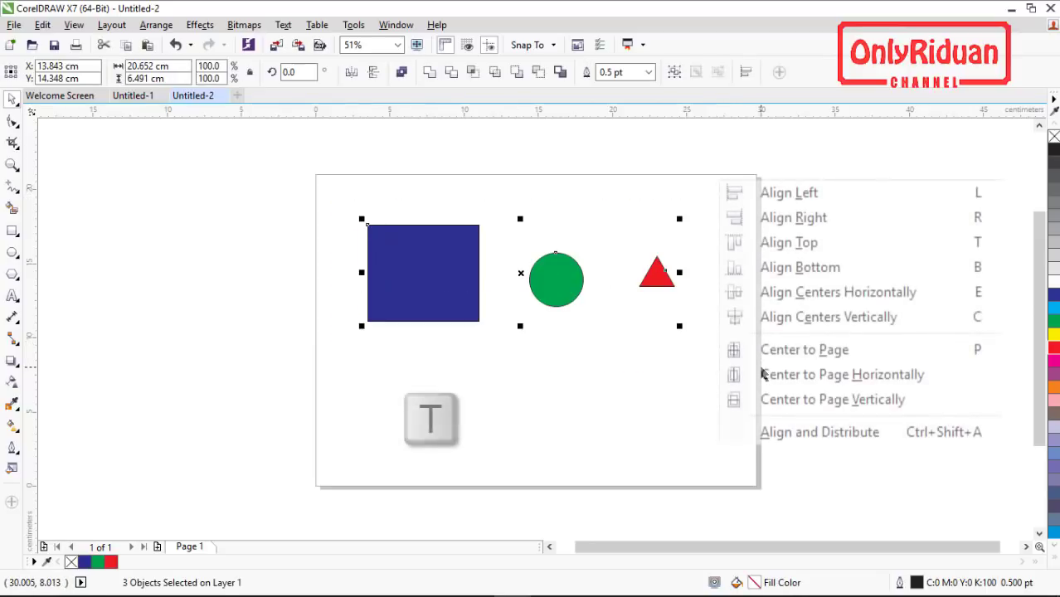
key("t")
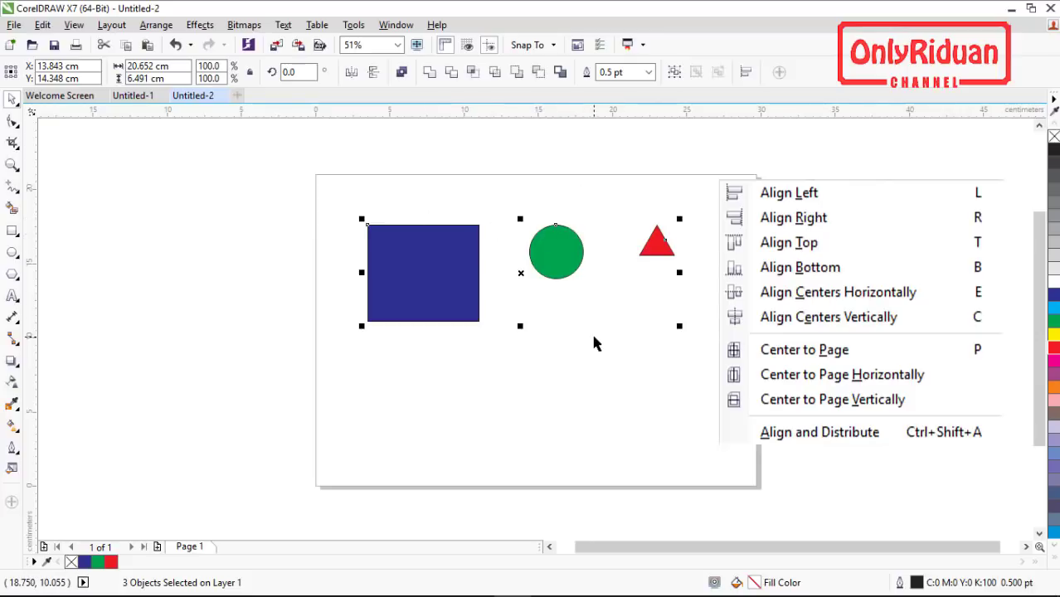
key("b")
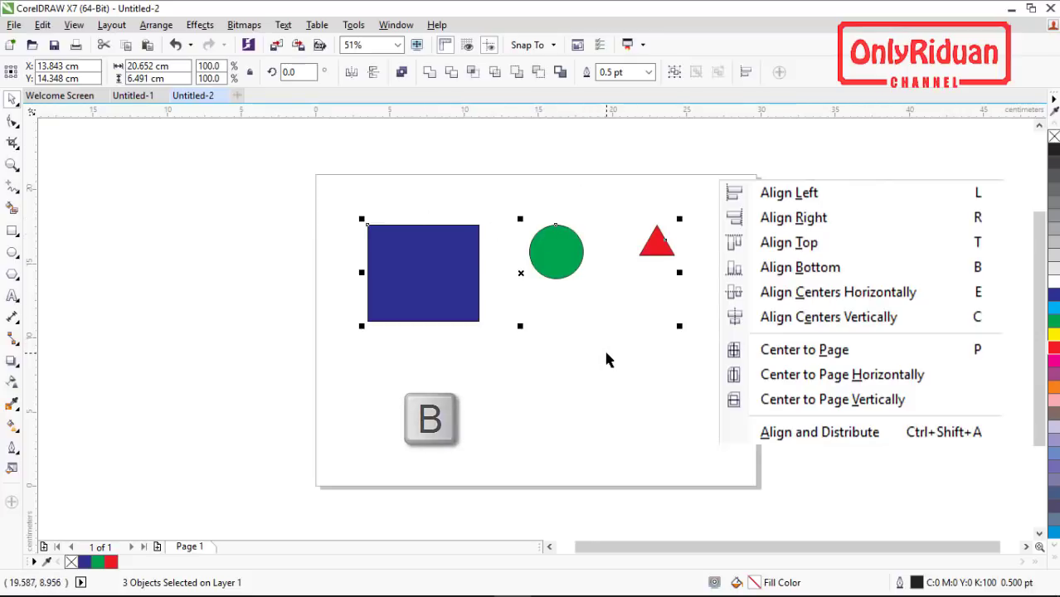
key("b")
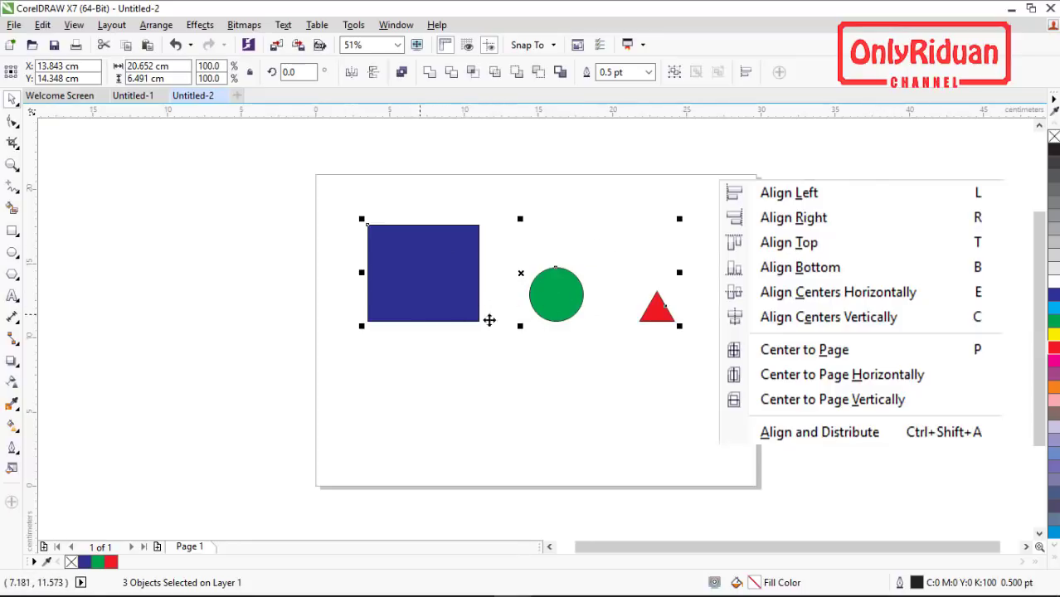
key("l")
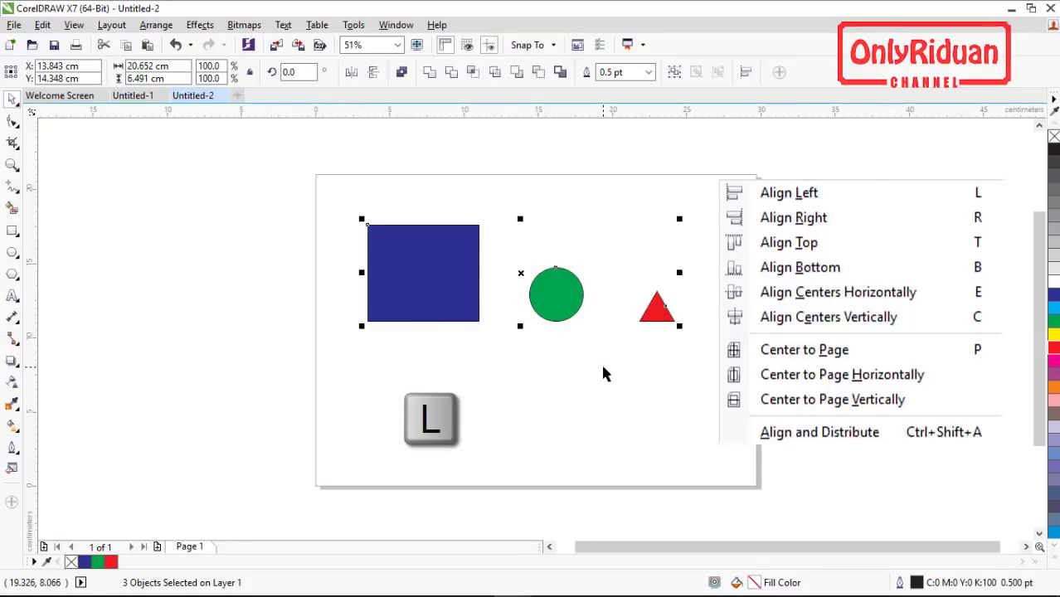
key("l")
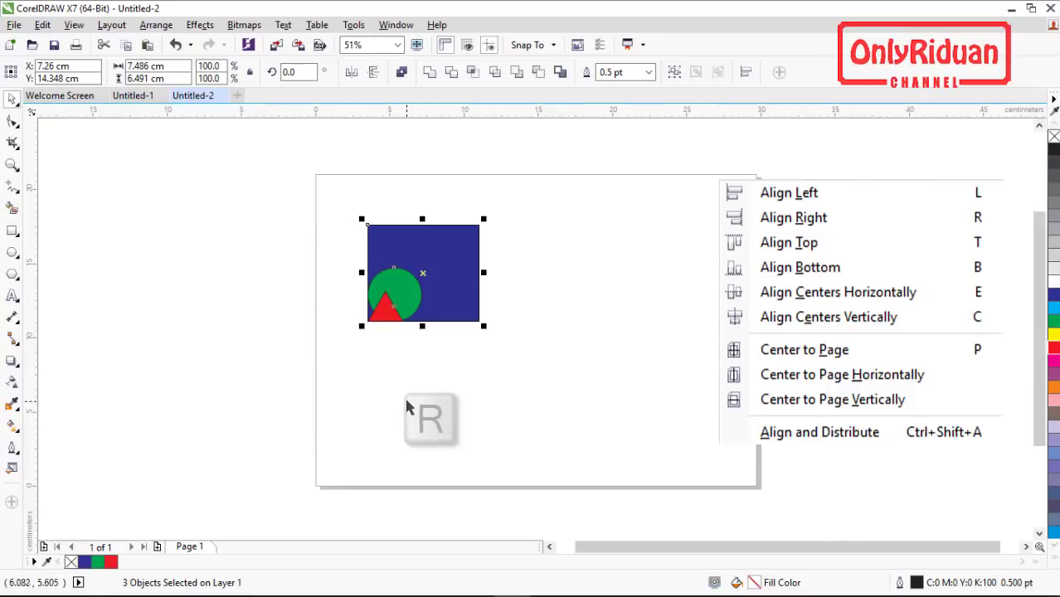
key("r")
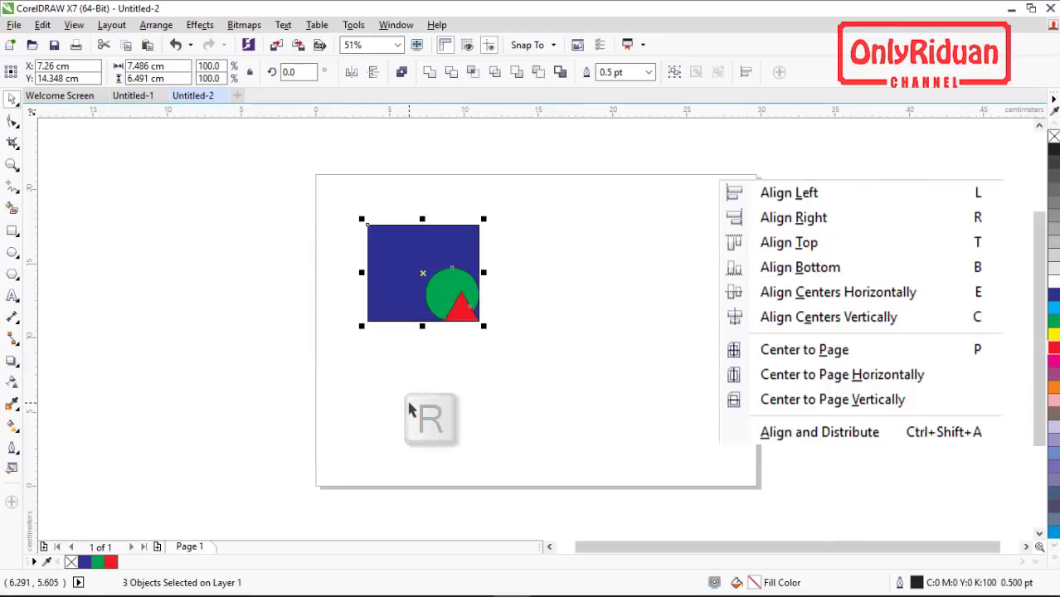
key("c")
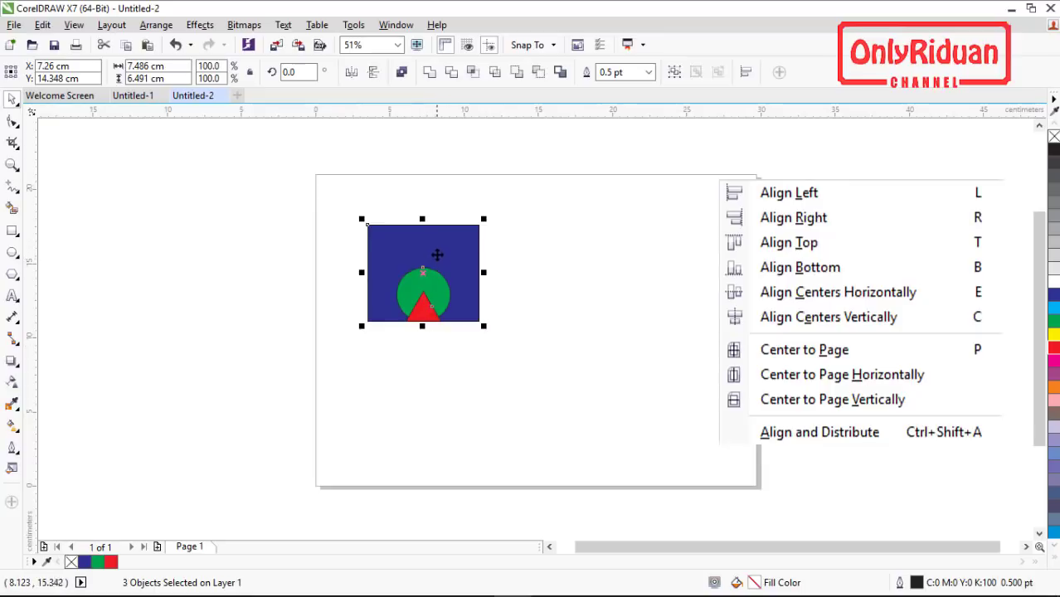
key("e")
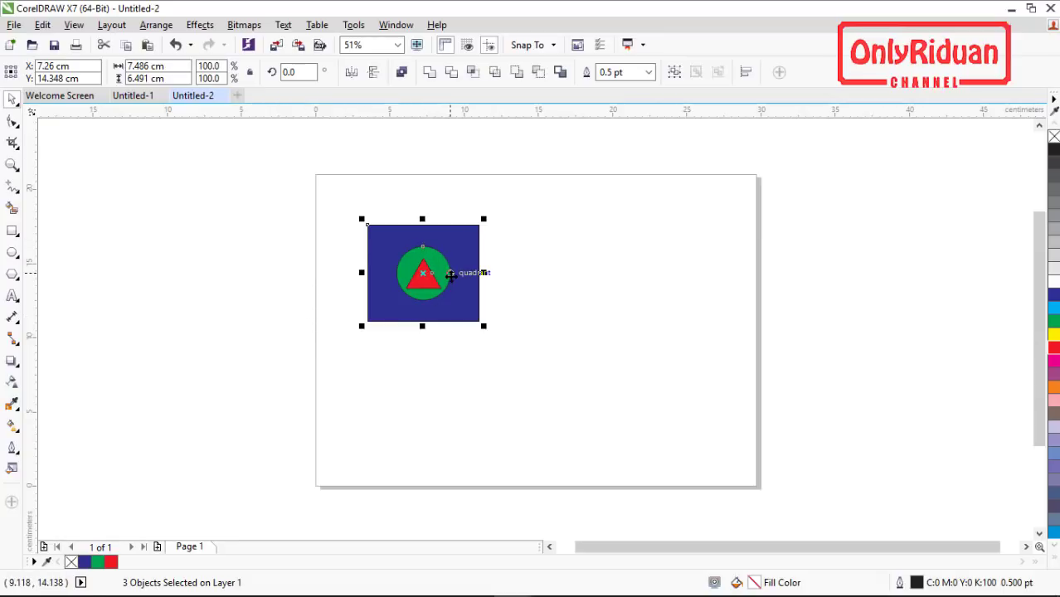
Move the shapes up-left and add the texts DENAIN and GRAFIS INDONESIA below them
left_click_drag(423, 272, 396, 238)
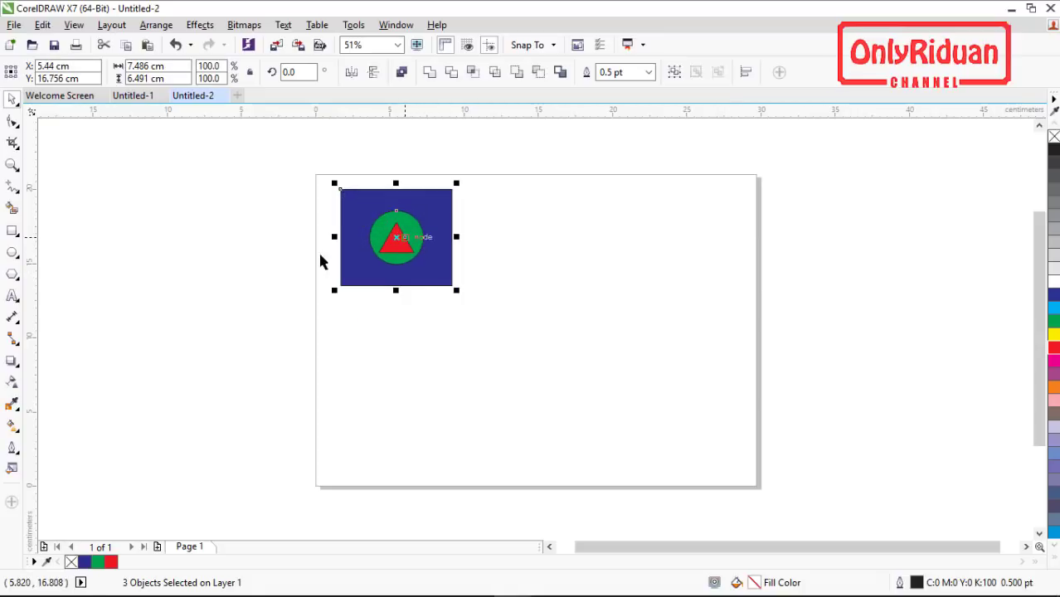
left_click(11, 297)
left_click(455, 349)
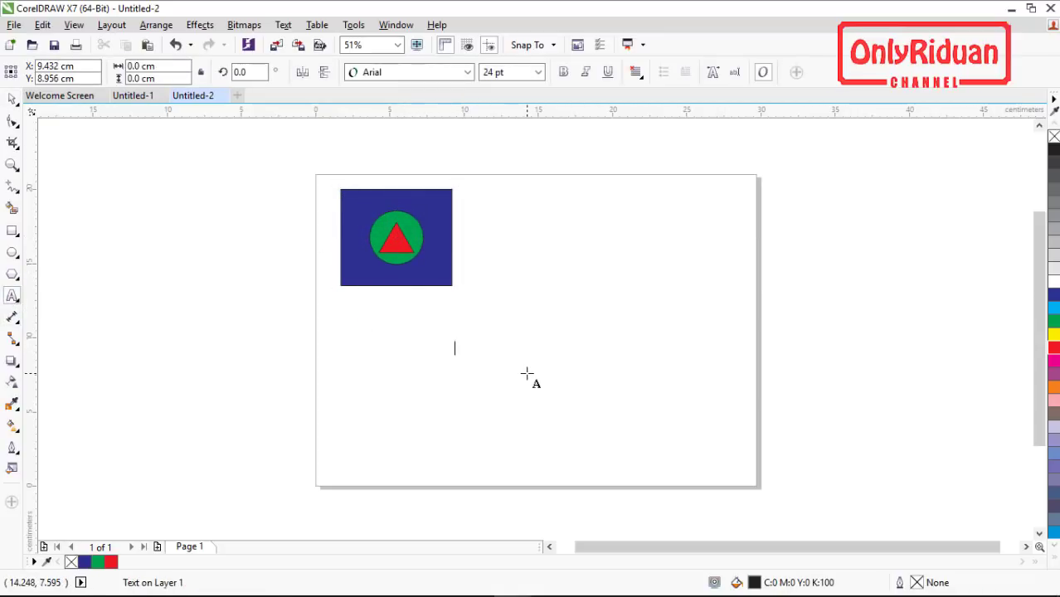
type("DESAIN")
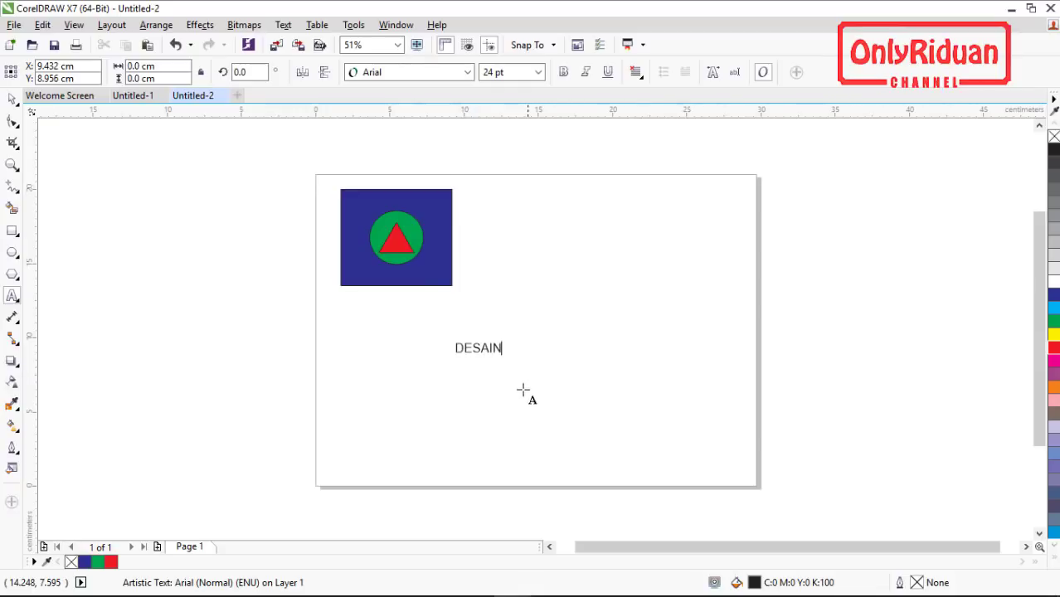
left_click(474, 425)
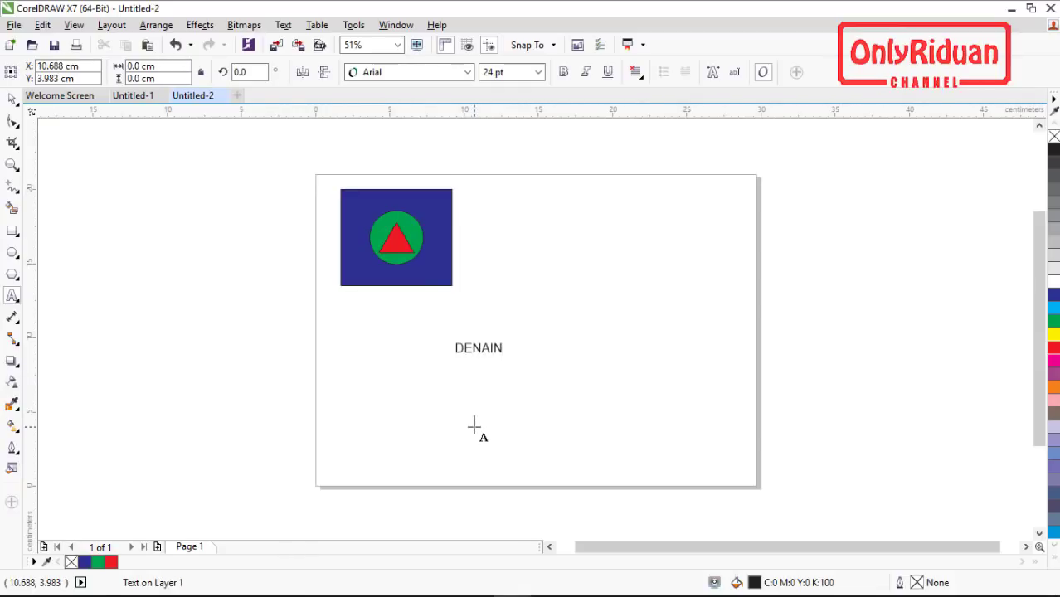
type("GRAFIS INDONESIA")
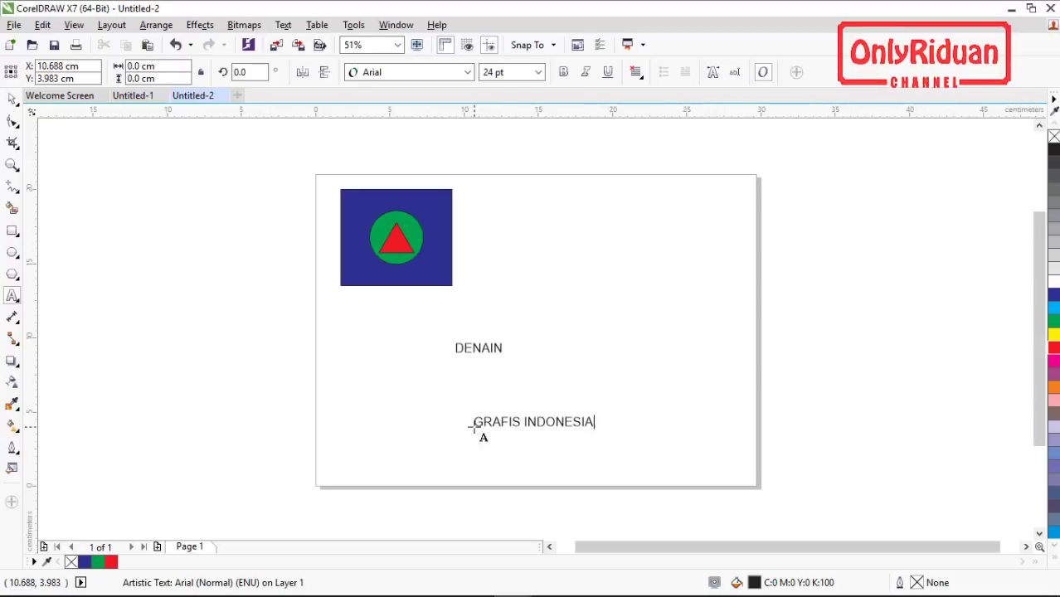
left_click(13, 98)
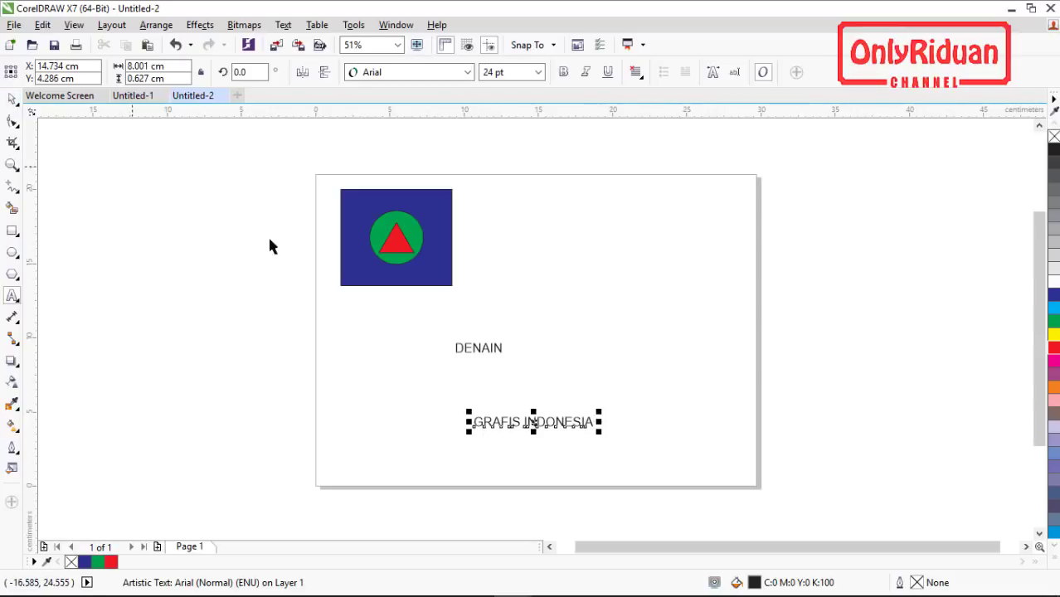
Place GRAFIS INDONESIA beside DENAIN and align both texts along their tops
left_click_drag(534, 423, 552, 392)
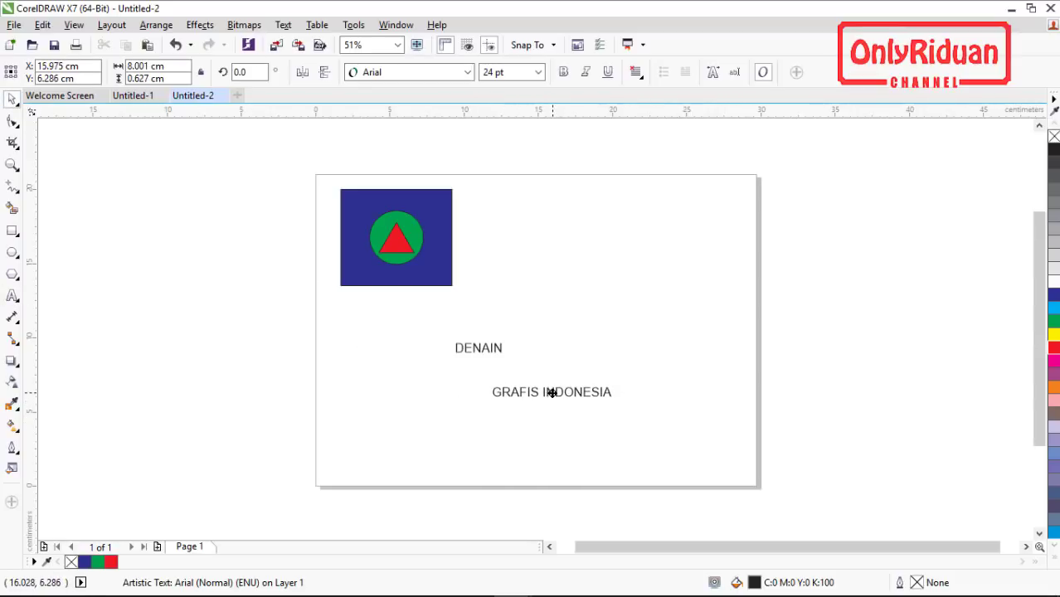
left_click_drag(414, 330, 664, 430)
key("l")
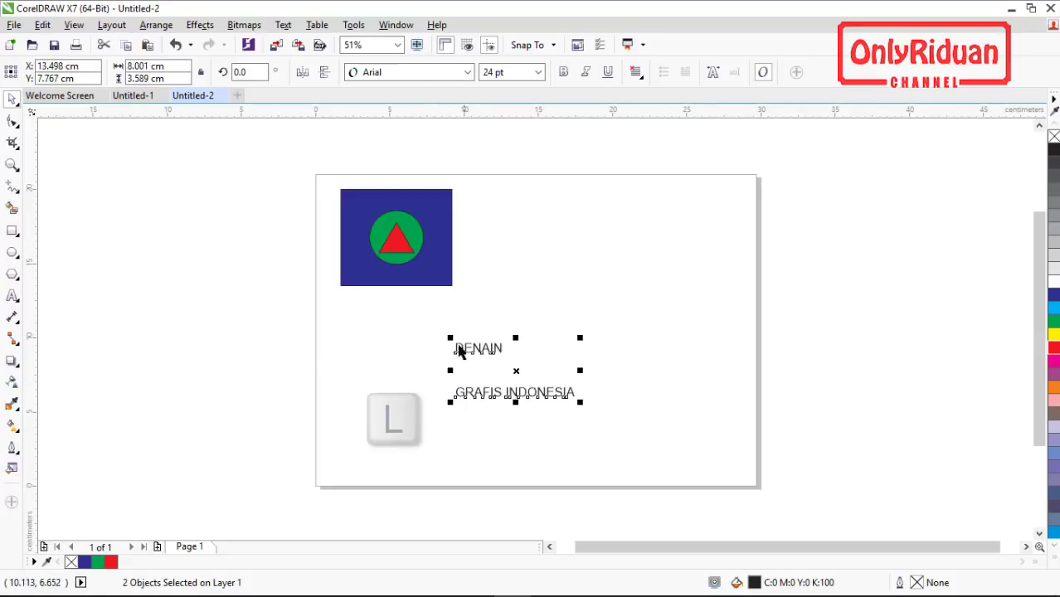
key("r")
key("r")
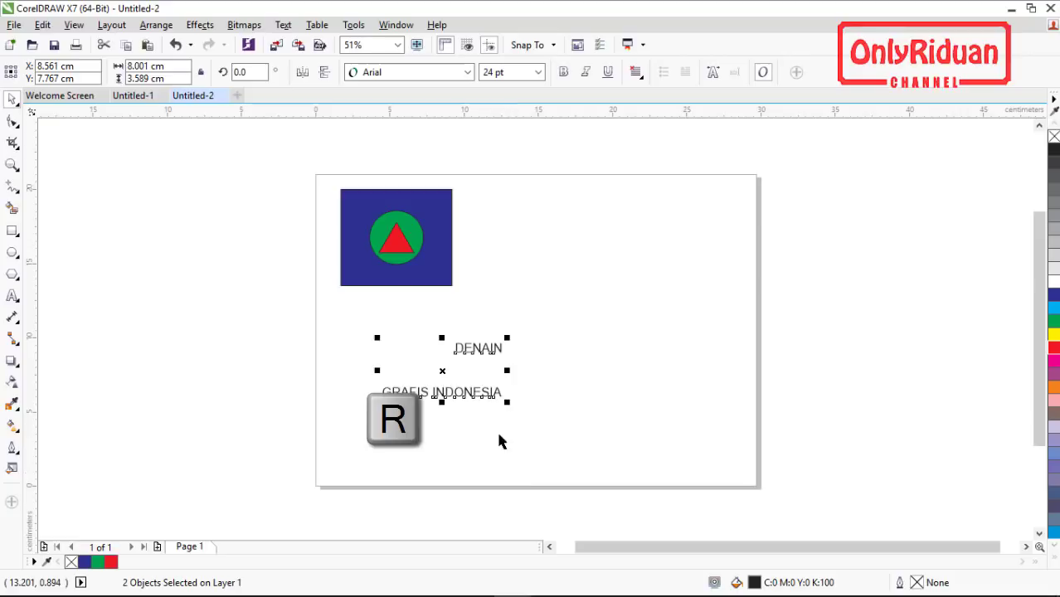
left_click(504, 397)
mouse_move(485, 390)
left_mouse_down()
mouse_move(601, 368)
mouse_move(574, 364)
left_mouse_up()
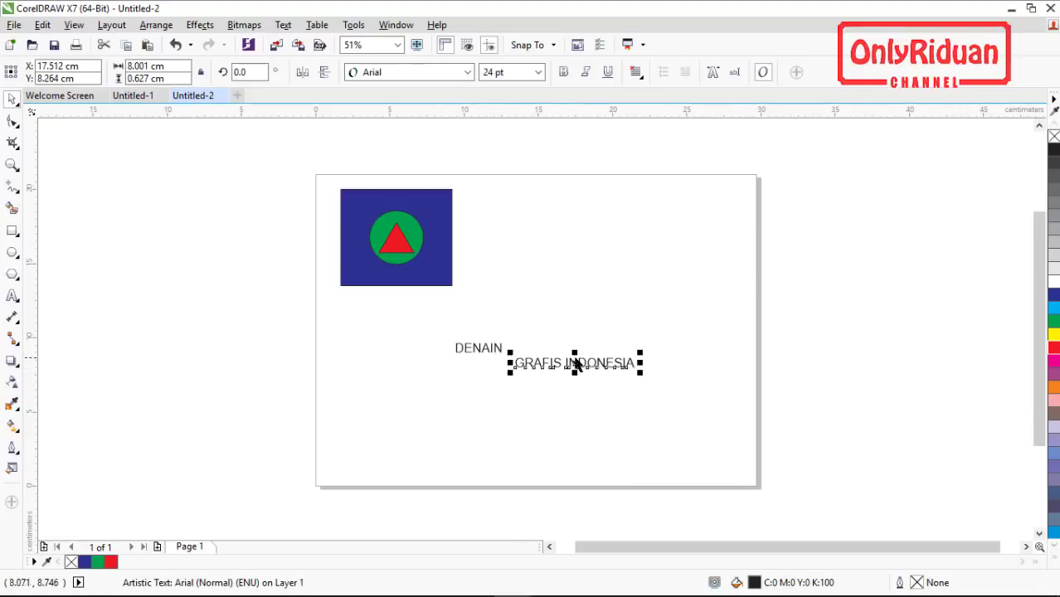
left_click_drag(405, 320, 693, 410)
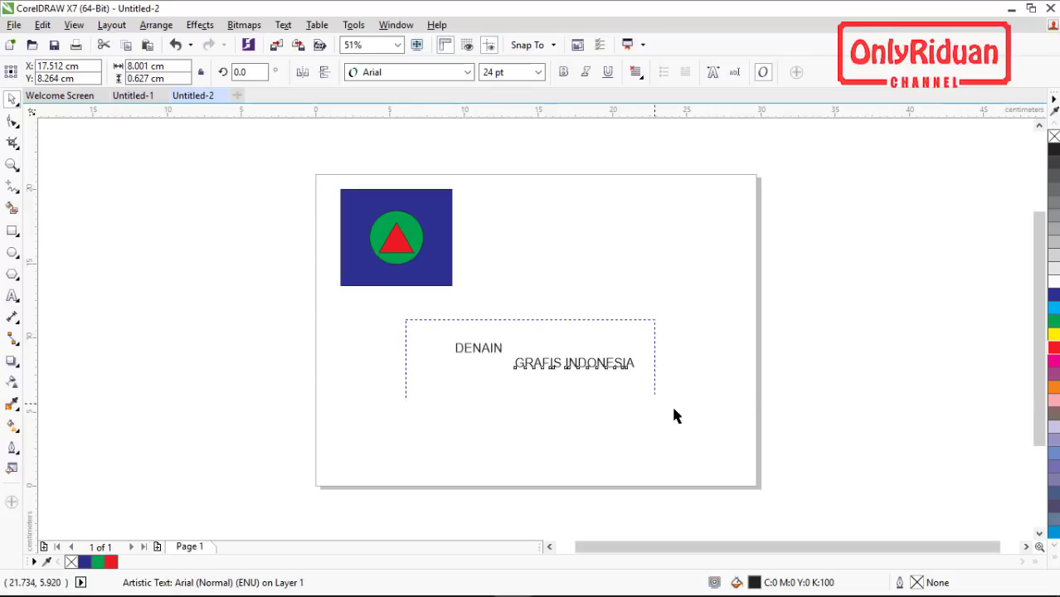
key("t")
key("t")
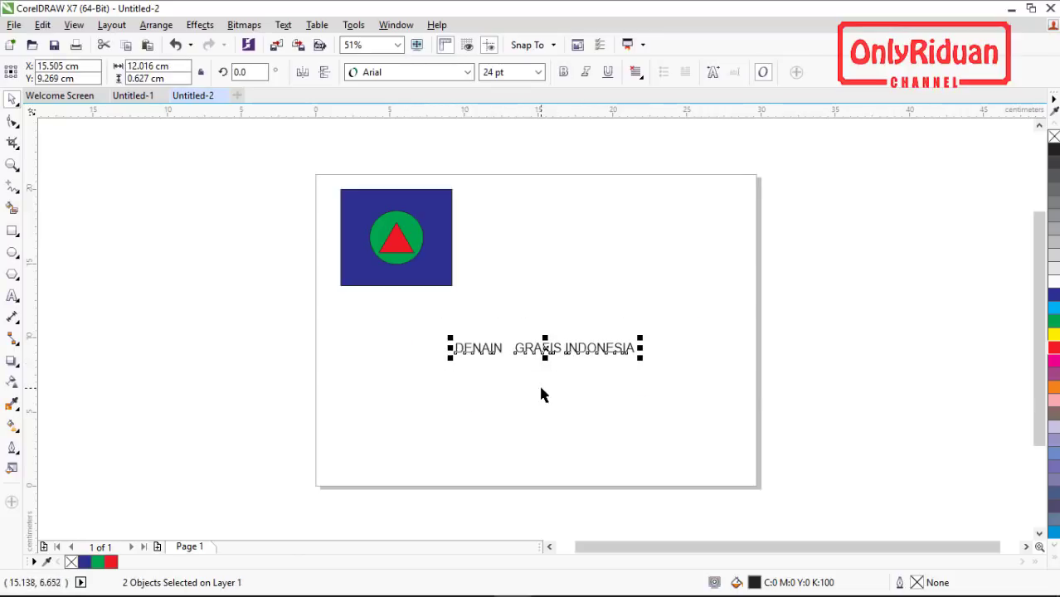
left_click(429, 358)
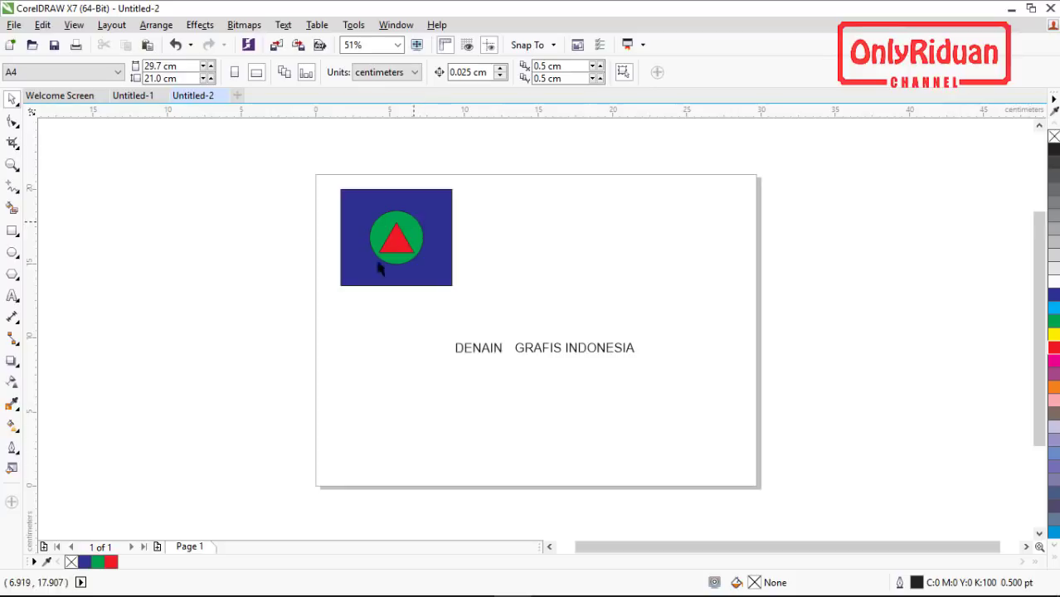
left_click(541, 355)
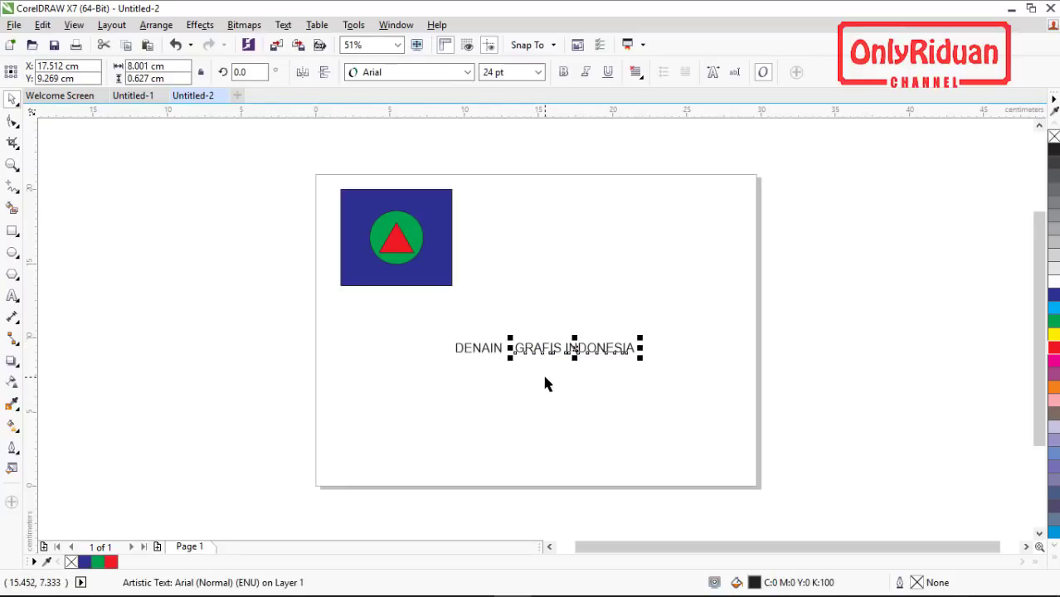
left_click(157, 27)
mouse_move(202, 58)
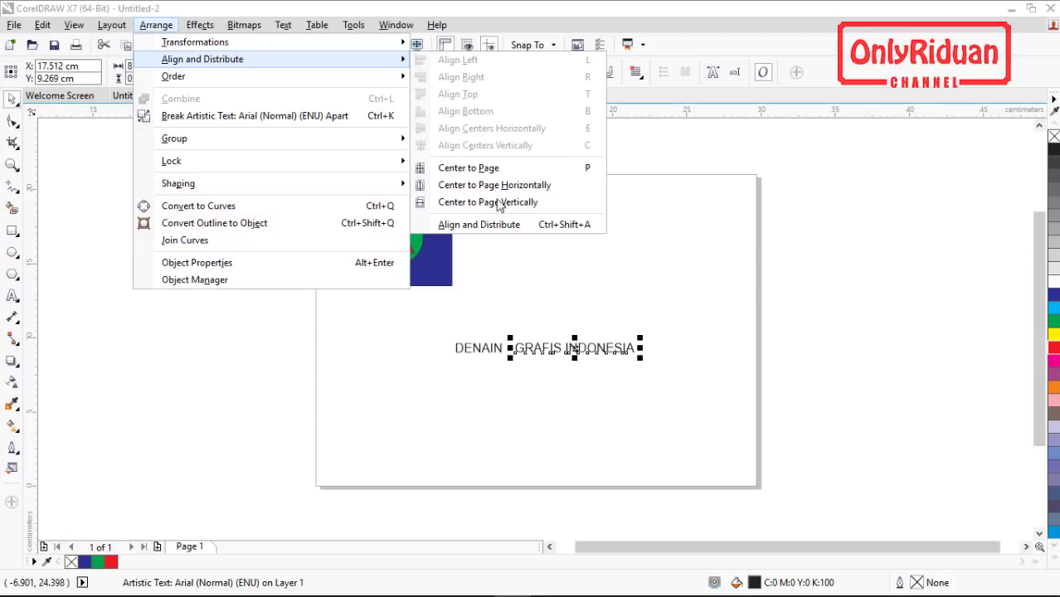
left_click(595, 395)
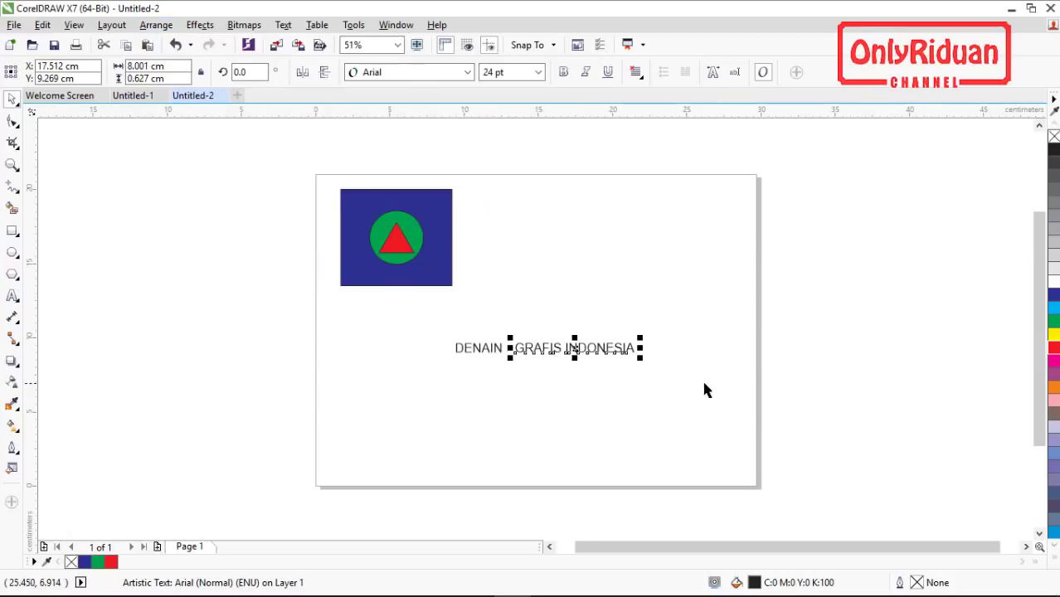
left_click_drag(715, 380, 419, 287)
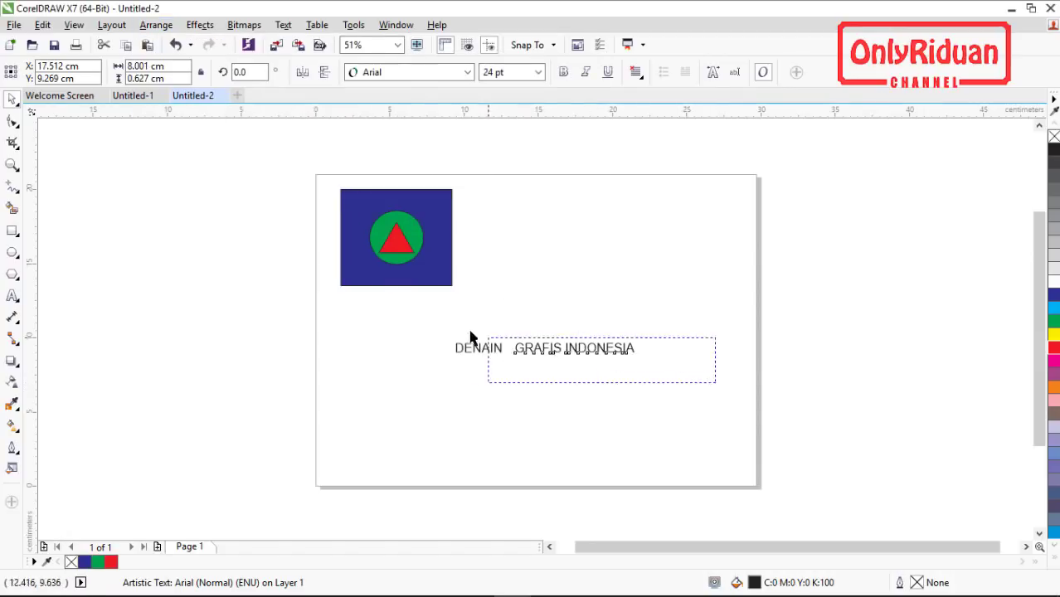
left_click(156, 25)
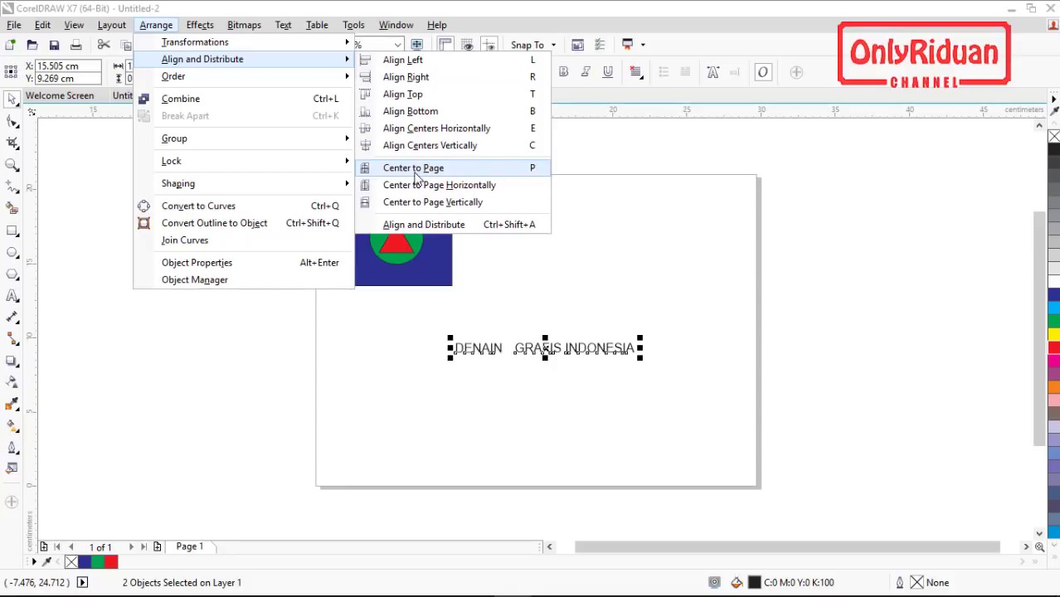
left_click(623, 241)
left_click(644, 277)
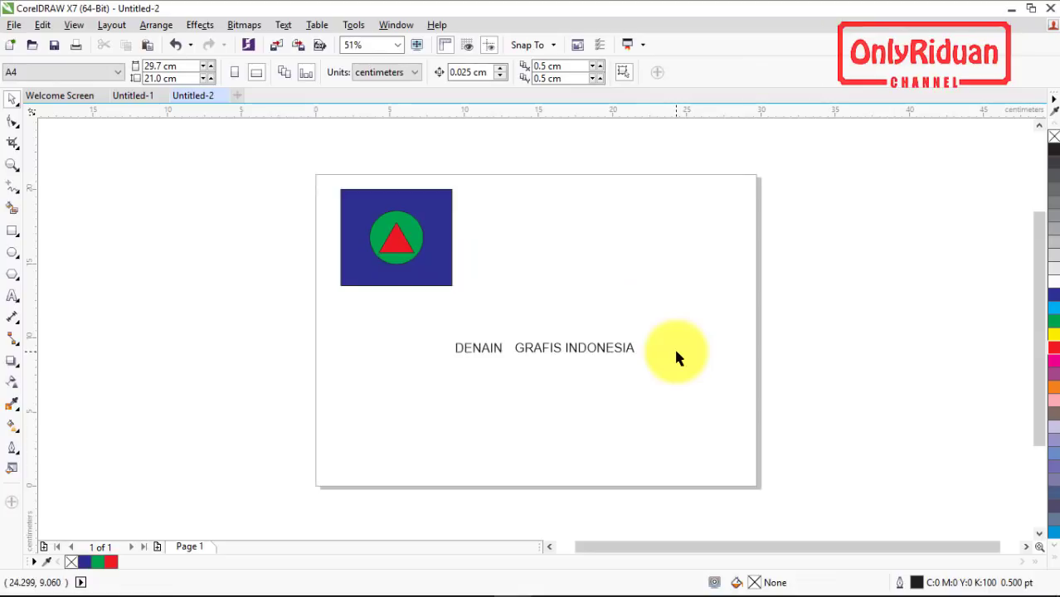
In Untitled-1, move the school admissions brochure off the page to below it
left_click(130, 98)
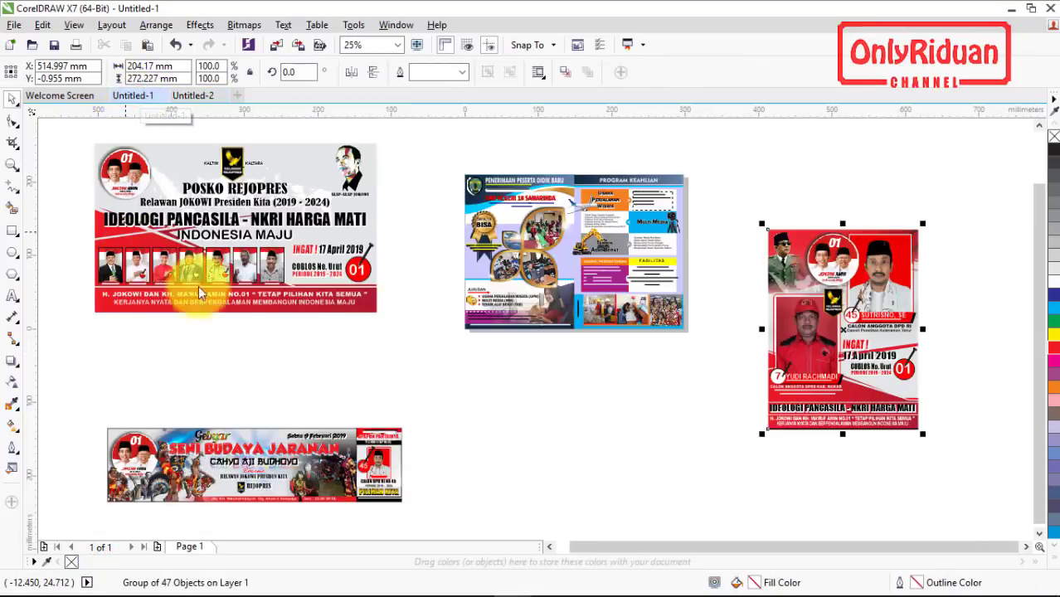
left_click(639, 403)
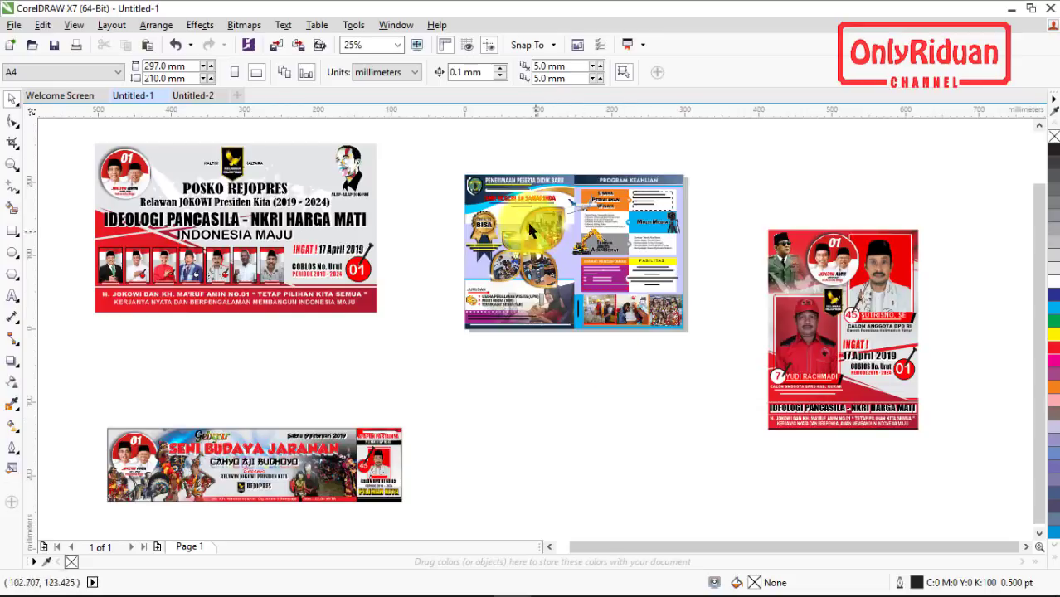
left_click_drag(511, 200, 545, 405)
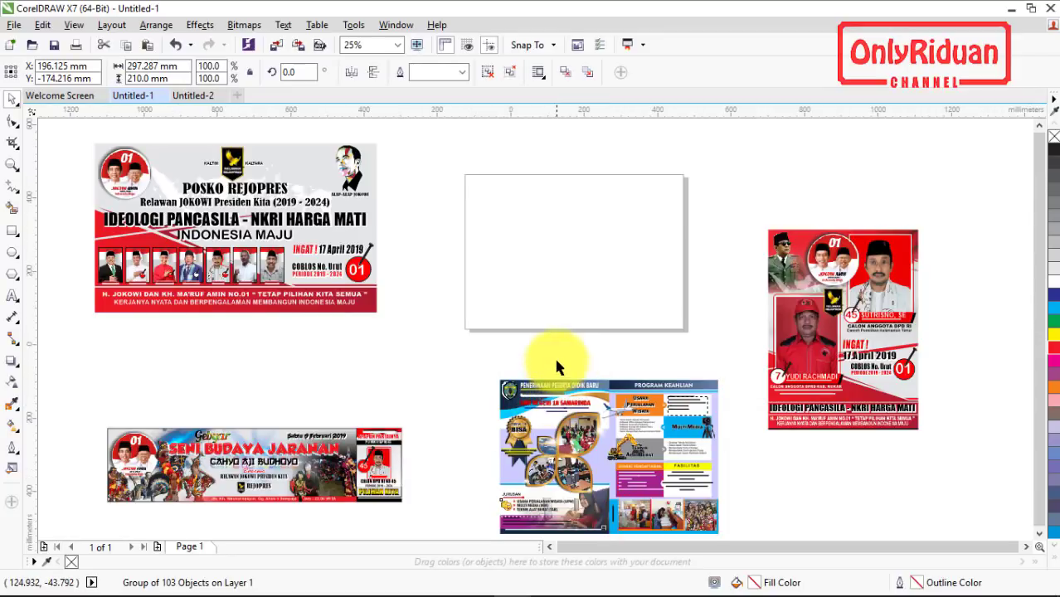
scroll(554, 355, "down", 1)
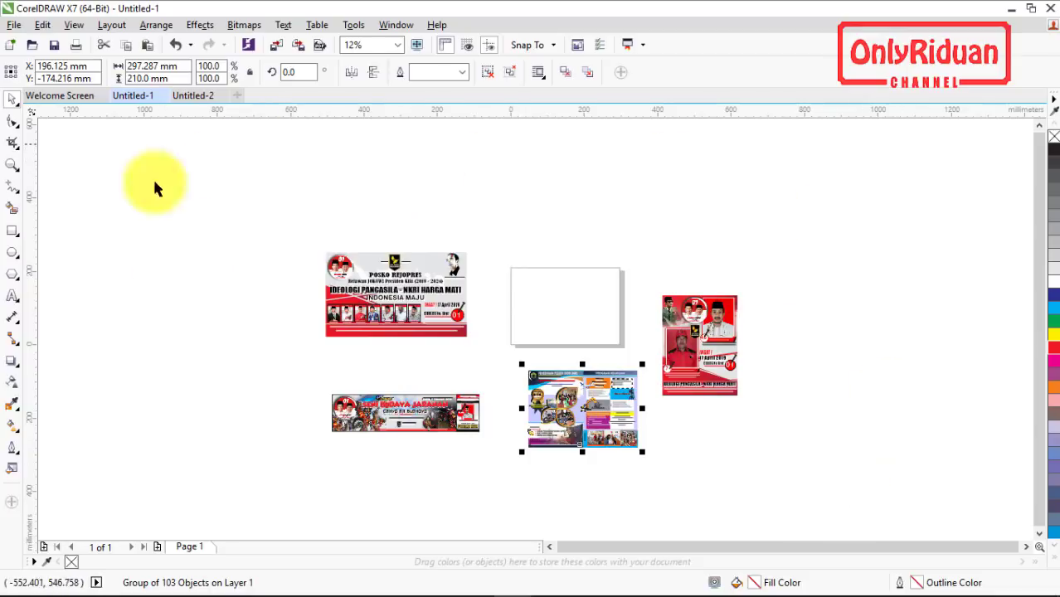
Centre the brochure on the page with P, then drag it far to the upper right
left_click(804, 427)
left_click(581, 411)
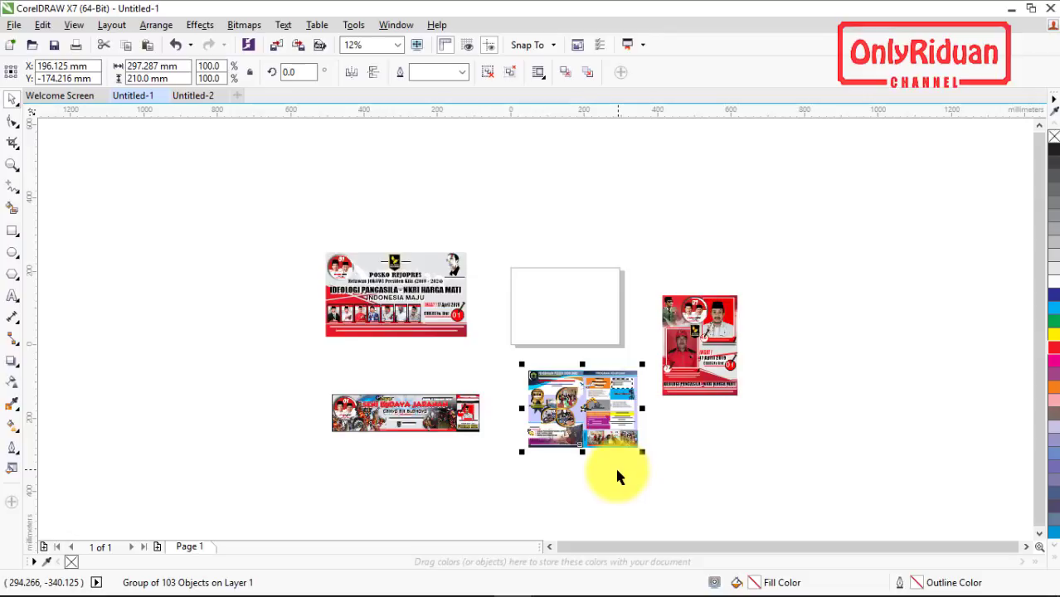
key("p")
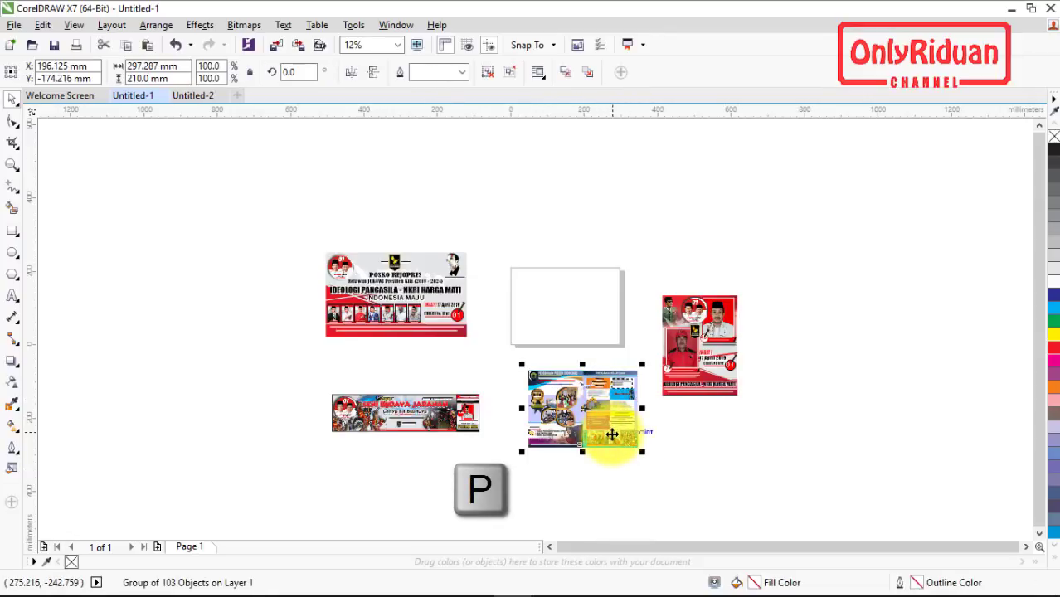
key("p")
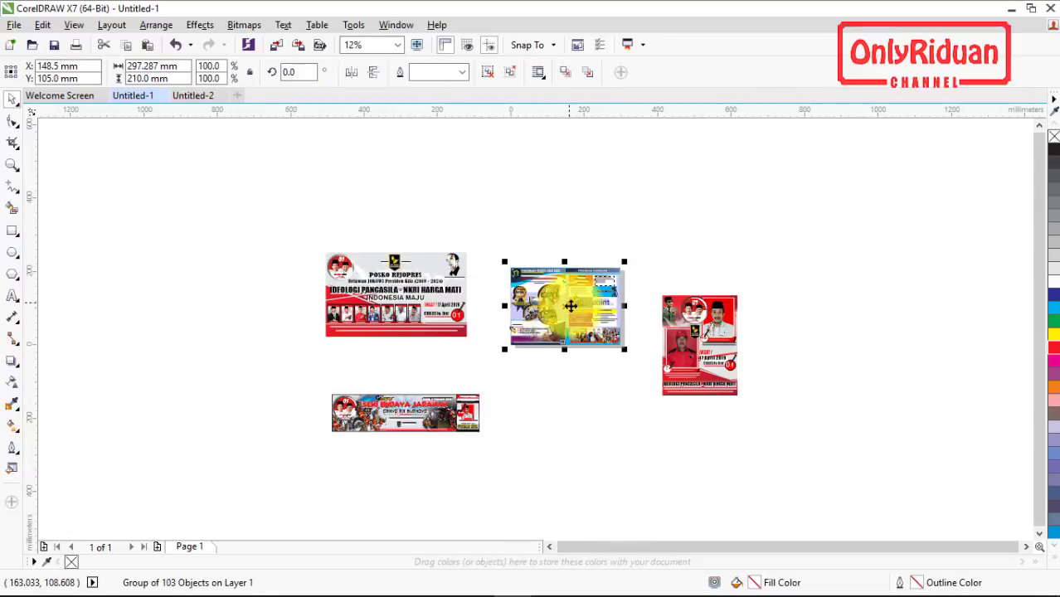
left_click_drag(571, 306, 583, 416)
mouse_move(631, 383)
left_mouse_down()
mouse_move(889, 229)
mouse_move(940, 170)
left_mouse_up()
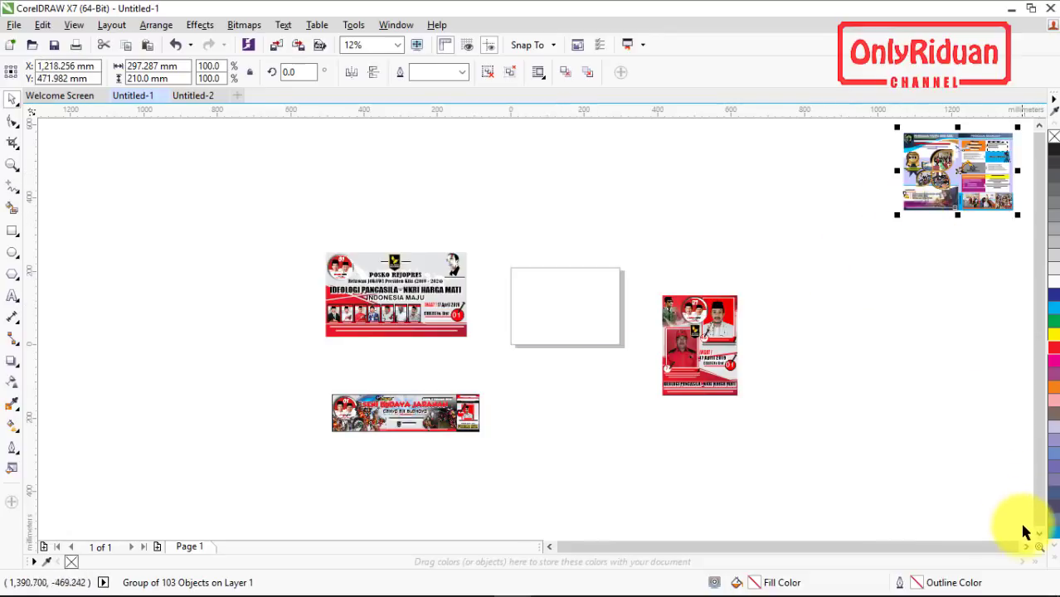
scroll(1023, 528, "right", 1)
scroll(1023, 528, "right", 3)
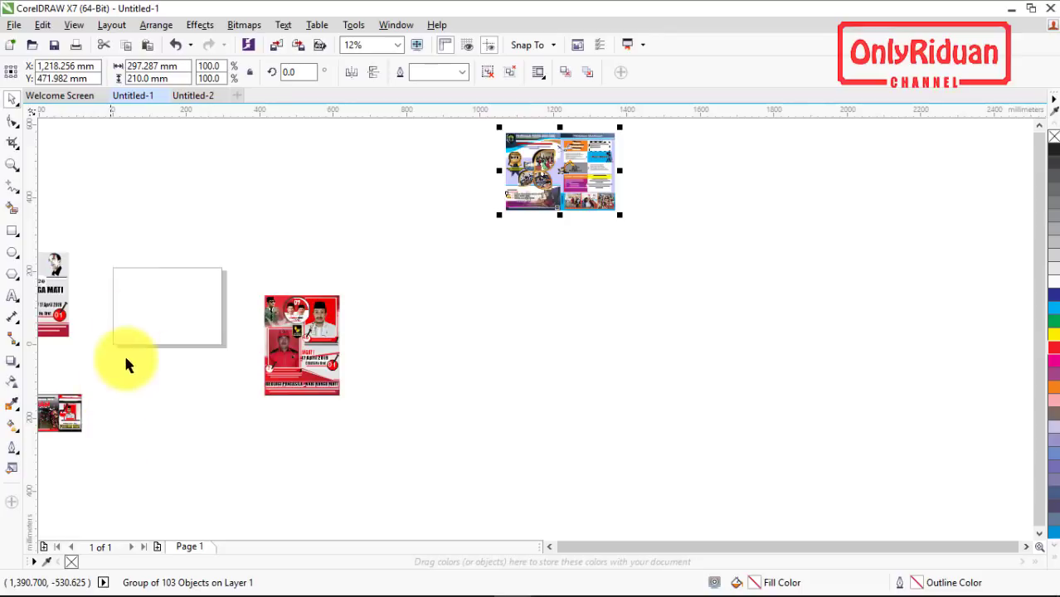
left_click(1026, 546)
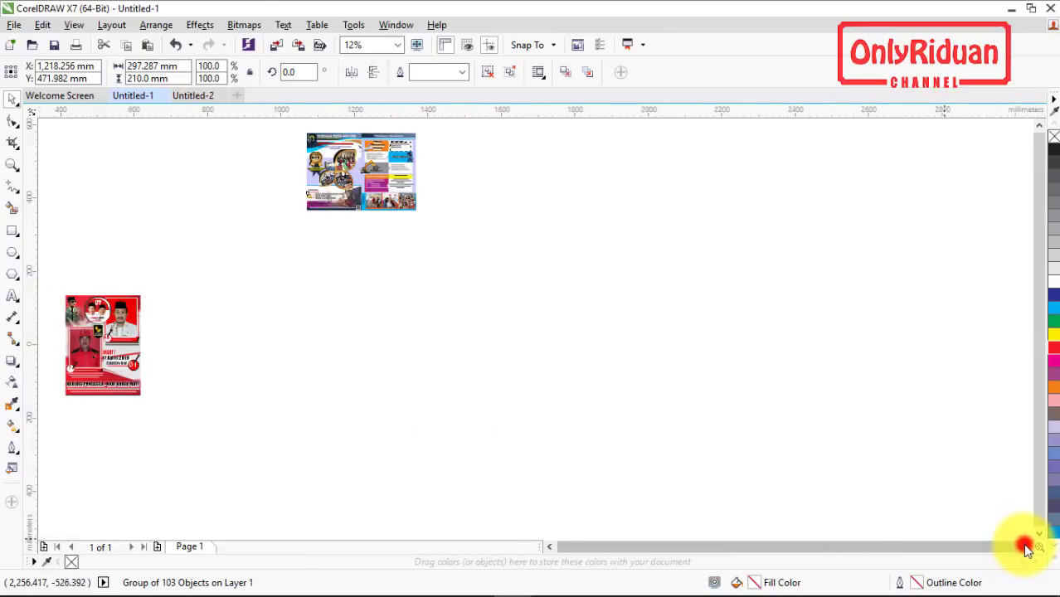
Move the brochure further right, re-centre it on the page with P, and zoom to check
left_click_drag(228, 203, 781, 191)
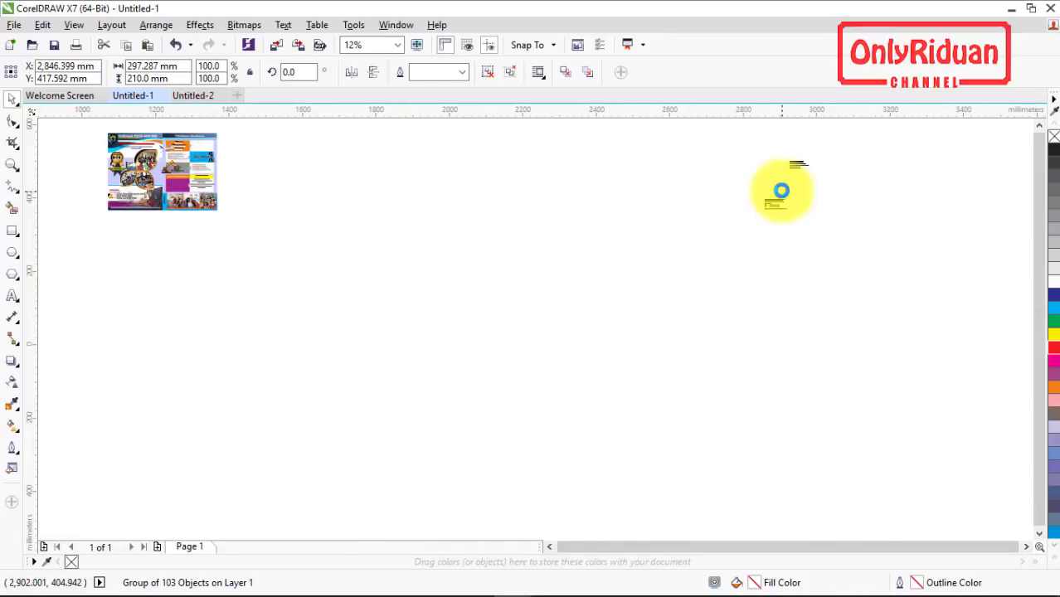
left_click(752, 318)
left_click(721, 211)
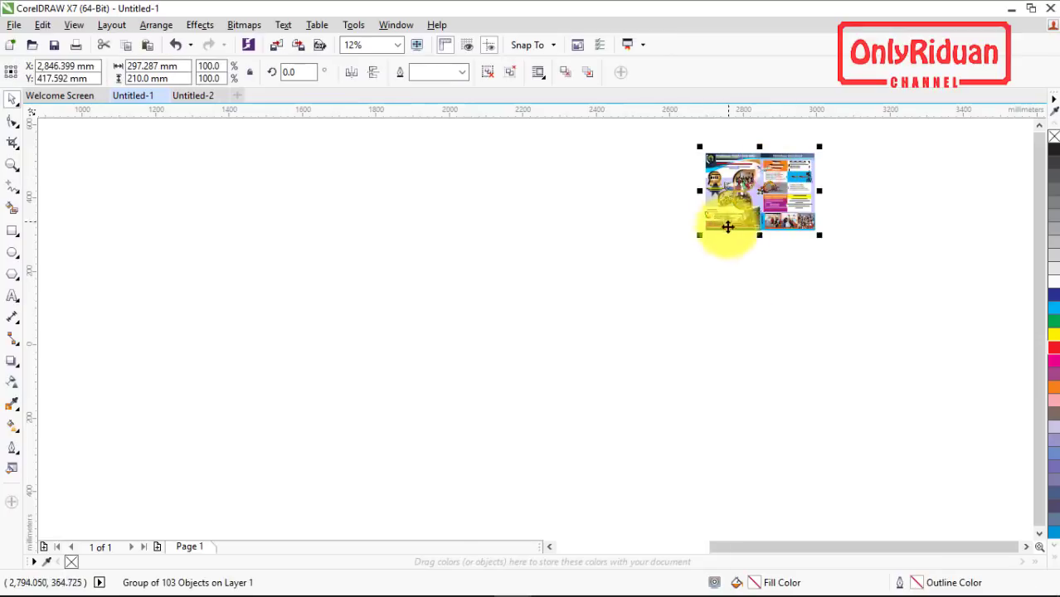
key("p")
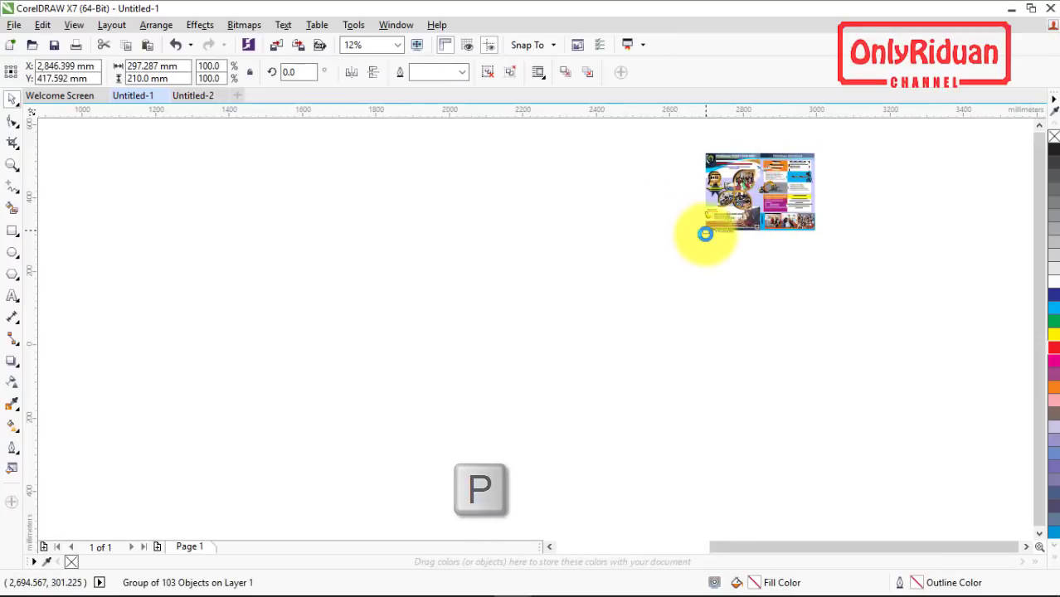
left_click(12, 164)
left_click(185, 74)
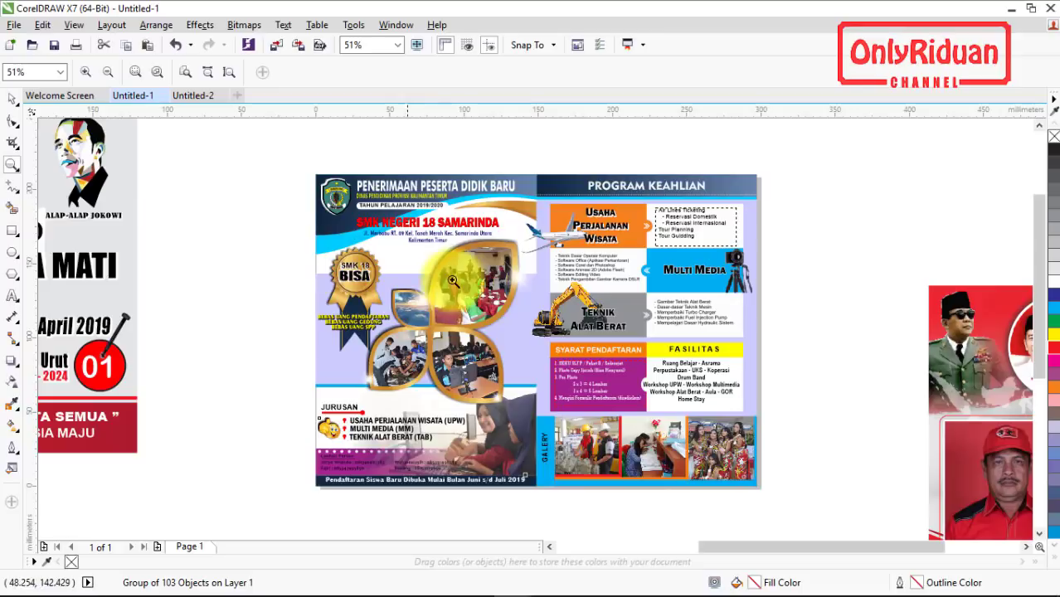
right_click(450, 284)
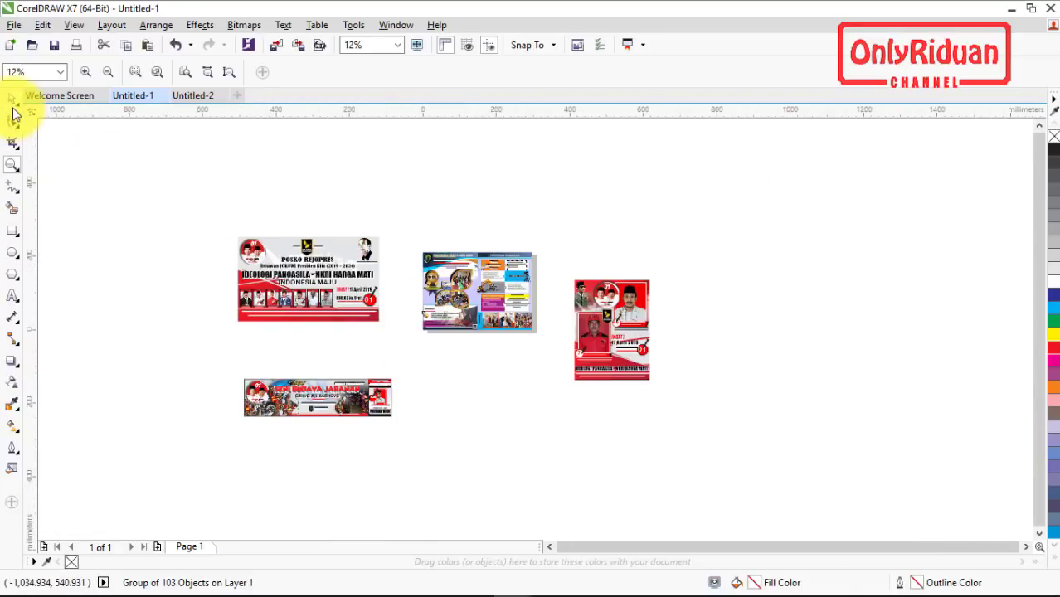
Move the brochure below the page and the red poster artwork out of the way
left_click(12, 99)
left_click_drag(521, 272, 534, 441)
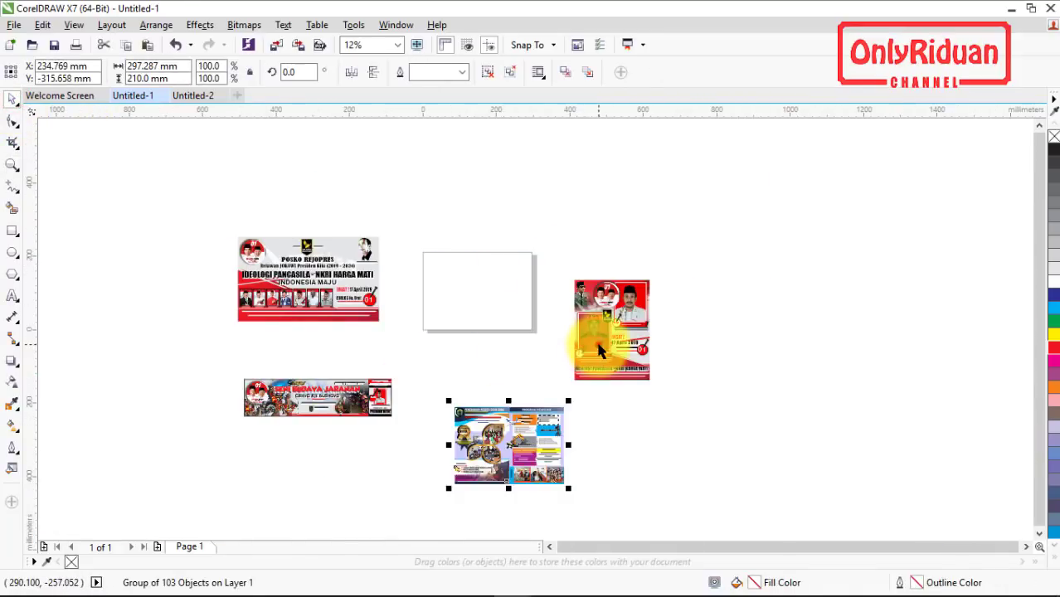
left_click(597, 342)
left_click(695, 358)
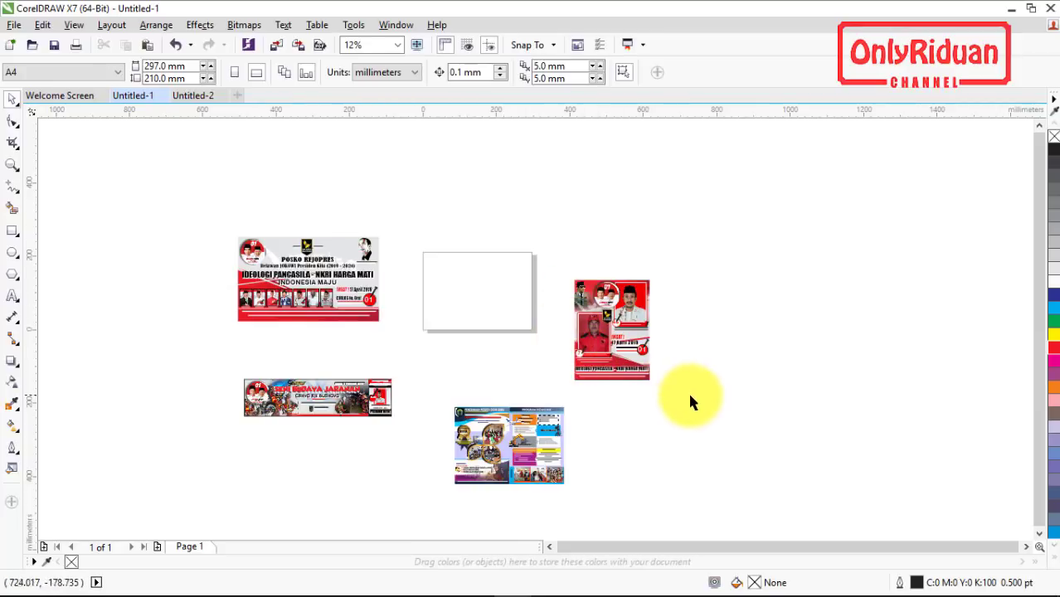
left_click(620, 340)
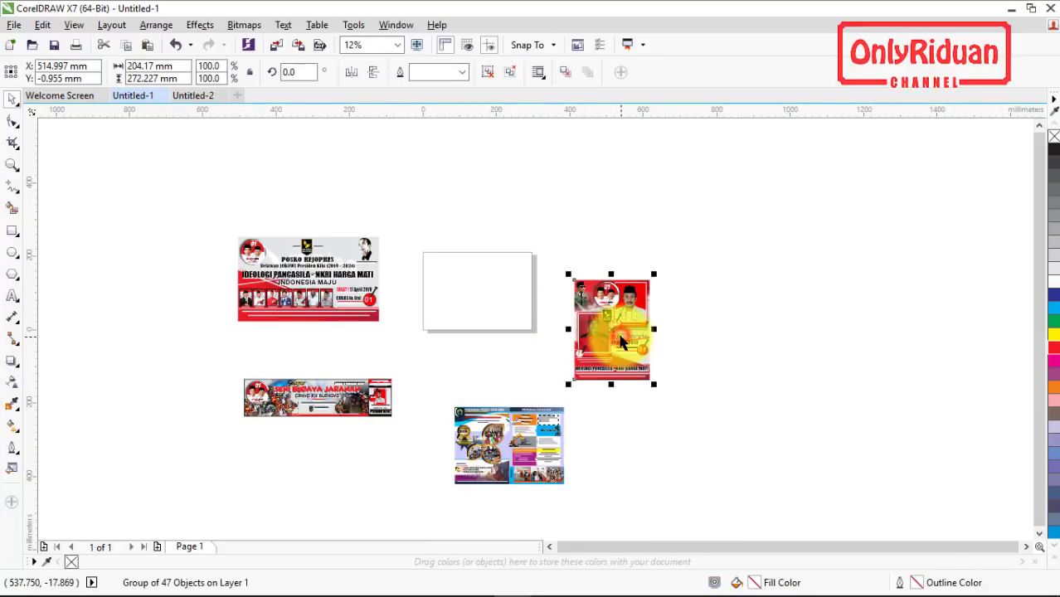
mouse_move(619, 338)
left_mouse_down()
mouse_move(487, 276)
mouse_move(796, 292)
left_mouse_up()
Move the POSKO REJOPRES banner onto the page centre and ungroup it
left_click(284, 271)
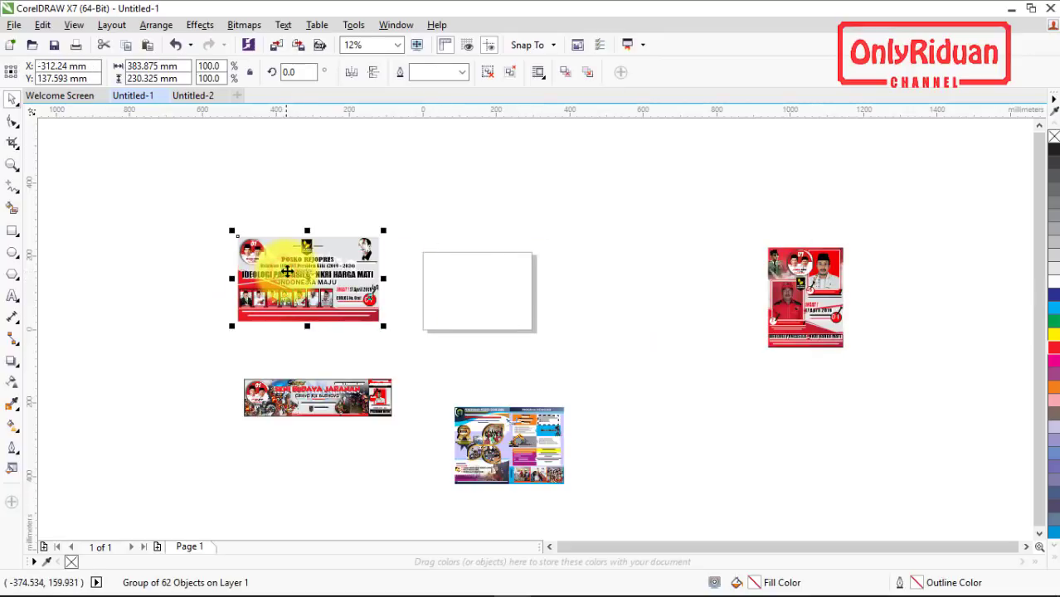
left_click_drag(291, 273, 462, 289)
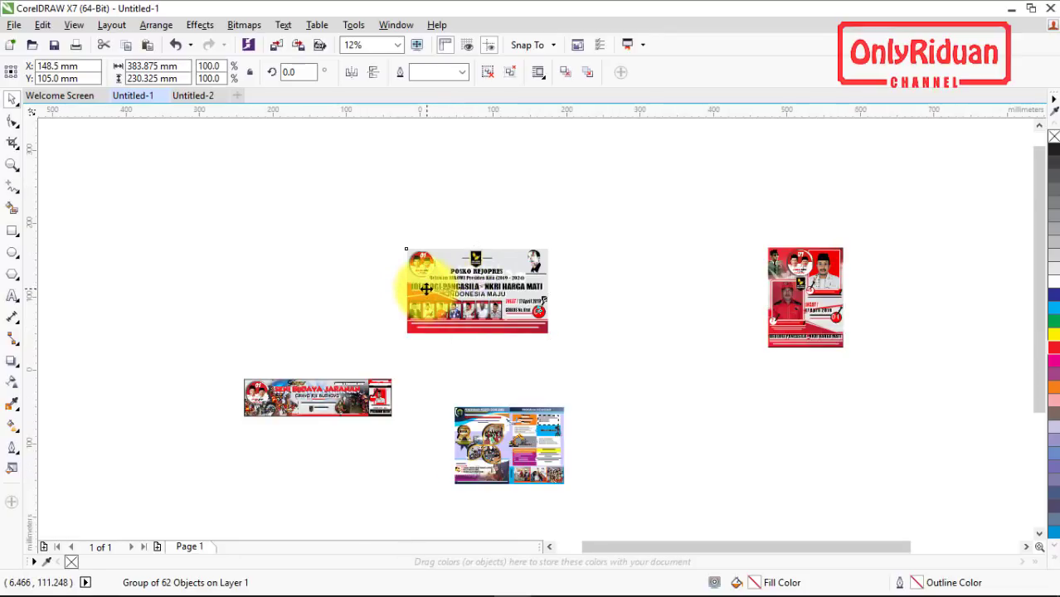
scroll(418, 286, "up", 2)
scroll(439, 318, "up", 2)
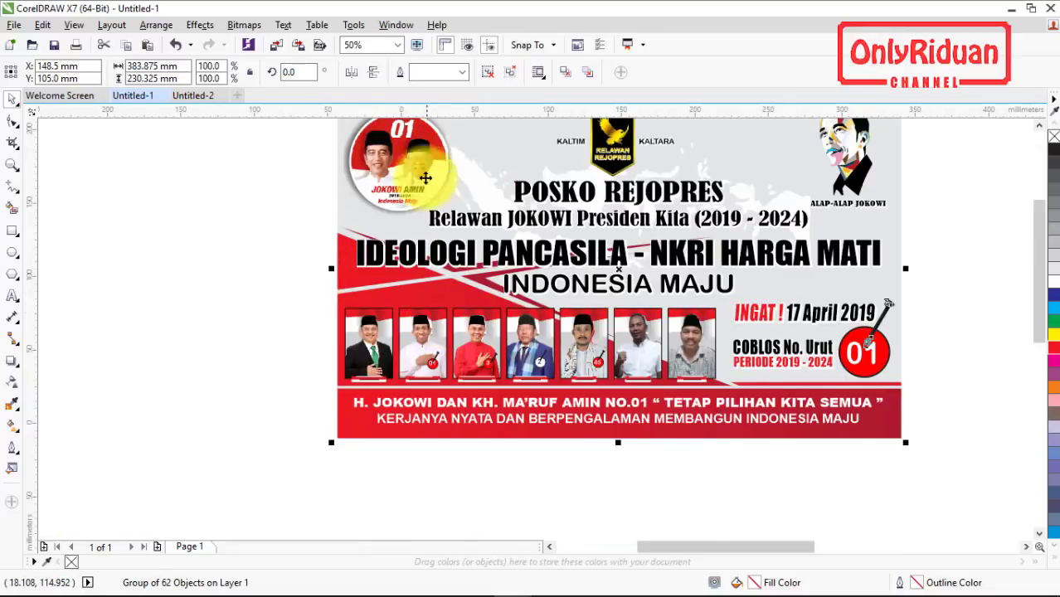
left_click(487, 73)
left_click(208, 217)
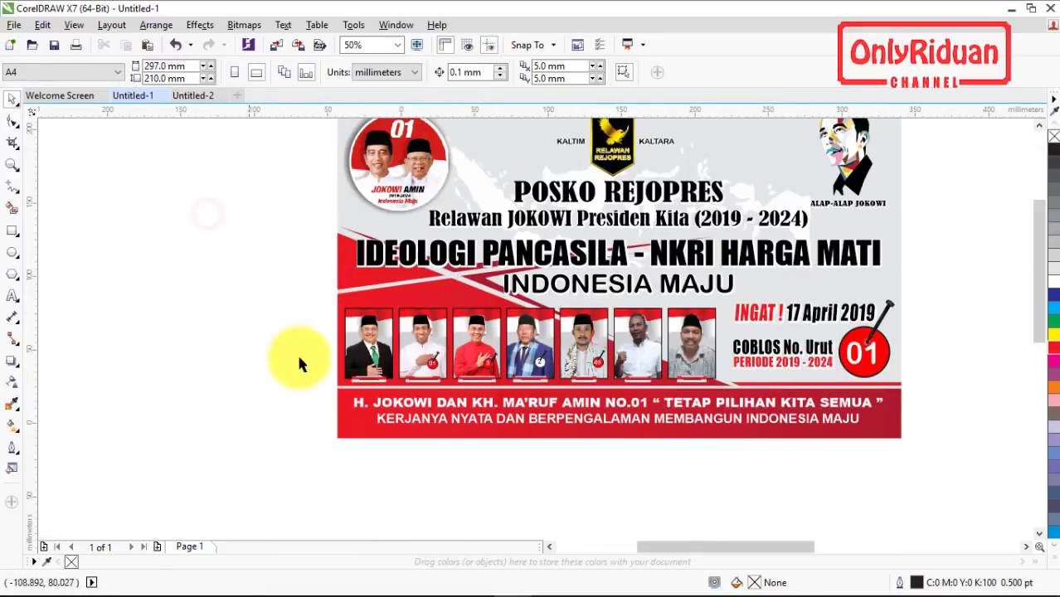
Paste a portrait frame onto a new Page 2 of Untitled-2
left_click(591, 355)
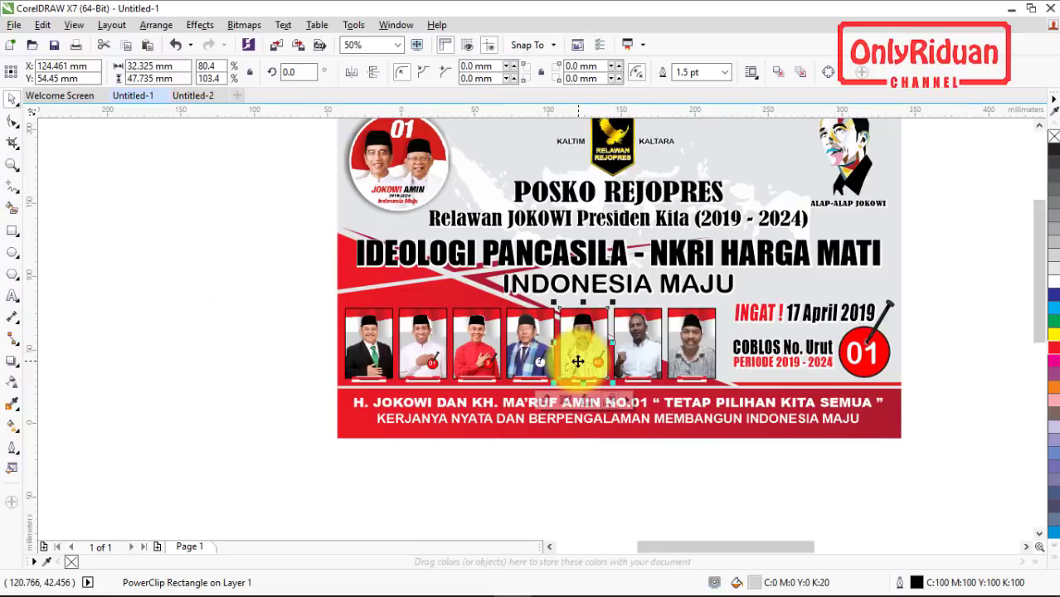
left_click(199, 95)
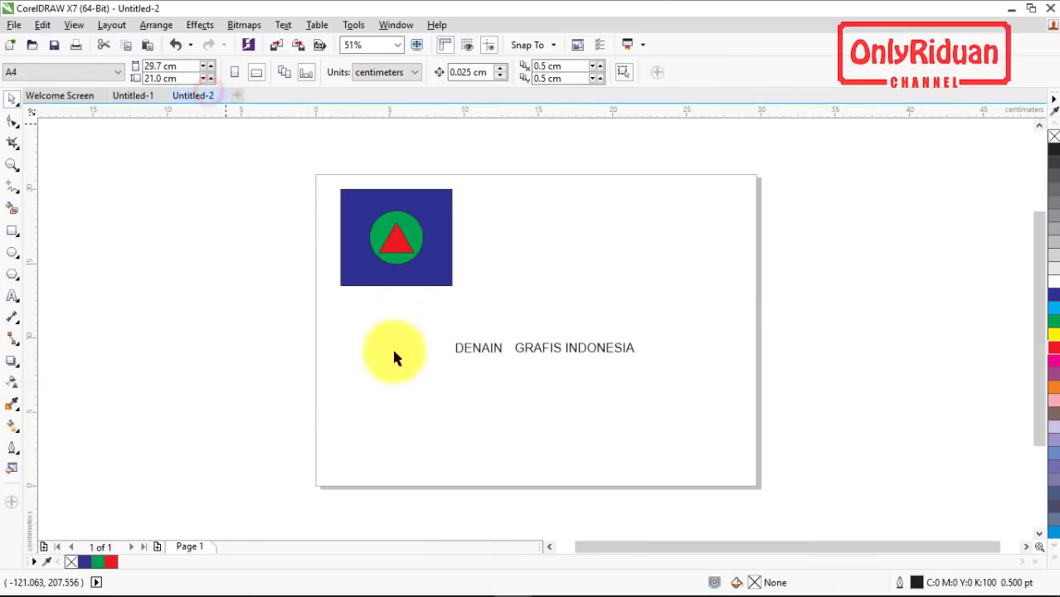
left_click(160, 546)
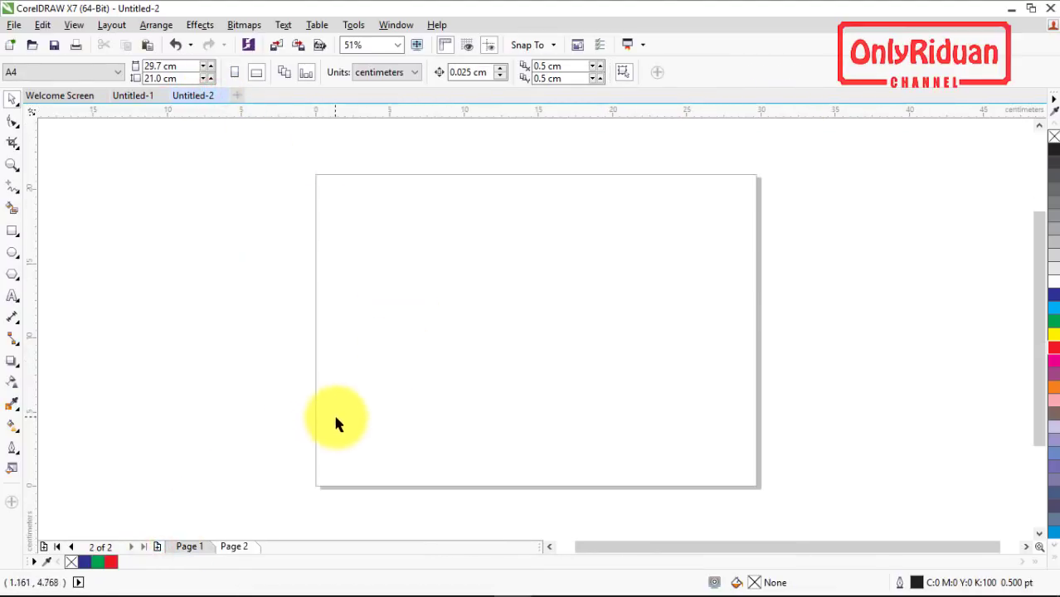
key("ctrl+v")
left_click_drag(492, 398, 383, 301)
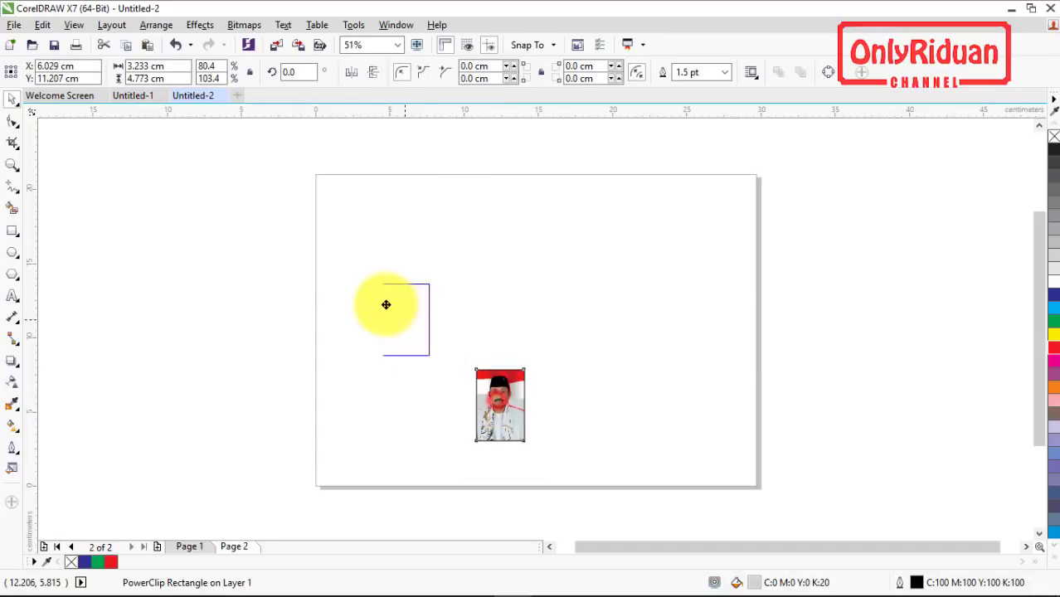
Edit the frame's PowerClip contents and delete the portrait, leaving the red-white flag
right_click(383, 301)
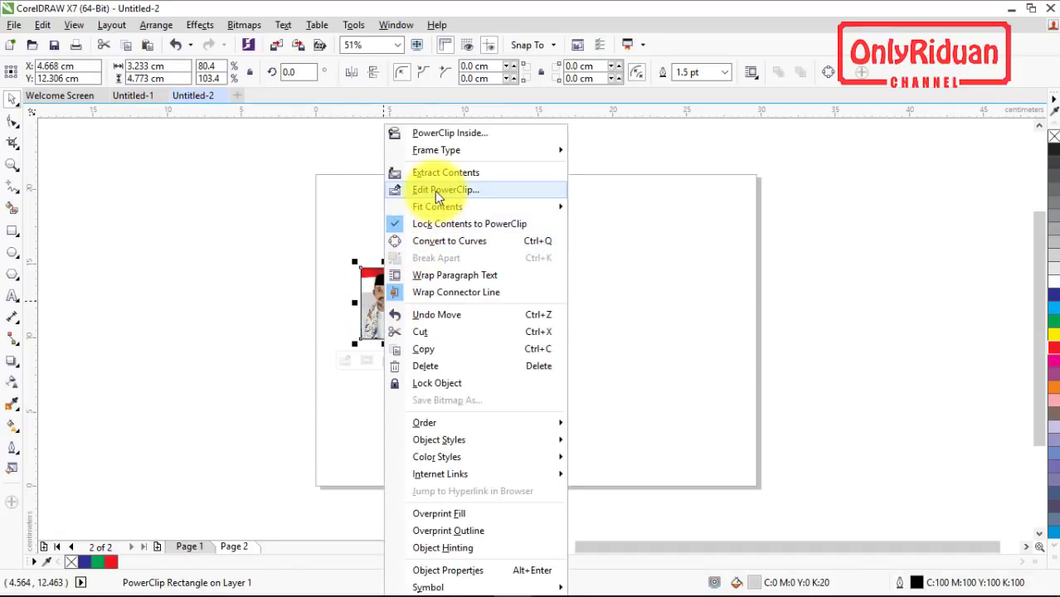
left_click(434, 191)
left_click(303, 250)
left_click(380, 306)
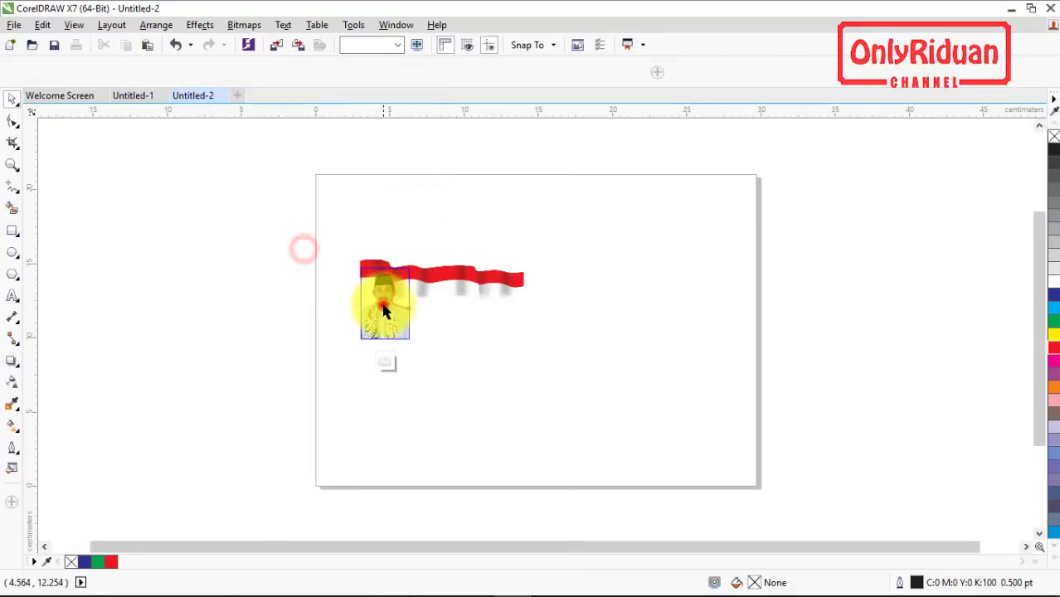
key("Delete")
right_click(390, 284)
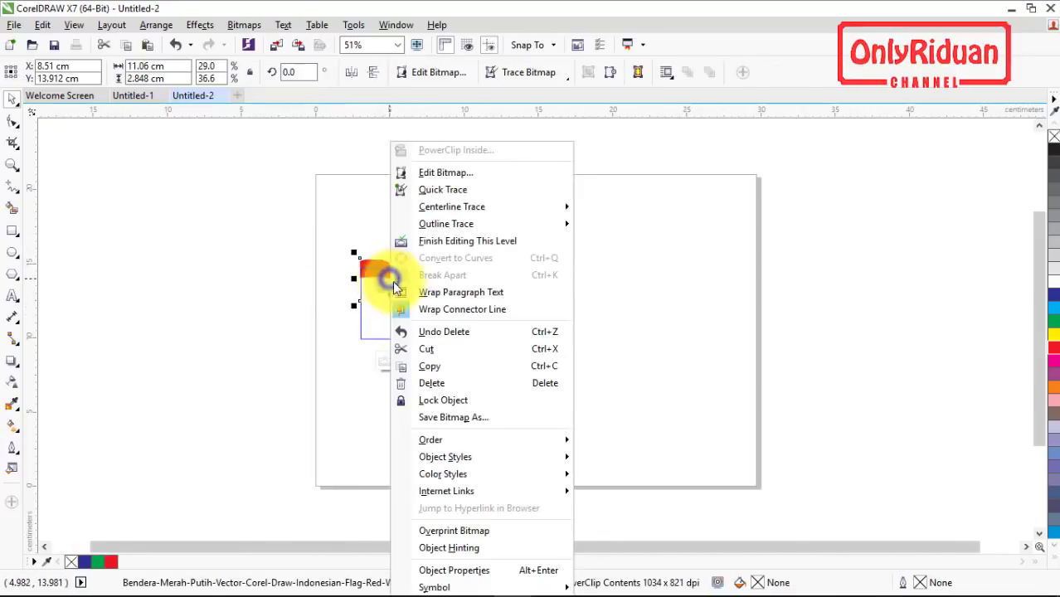
left_click(433, 241)
left_click_drag(378, 300, 345, 290)
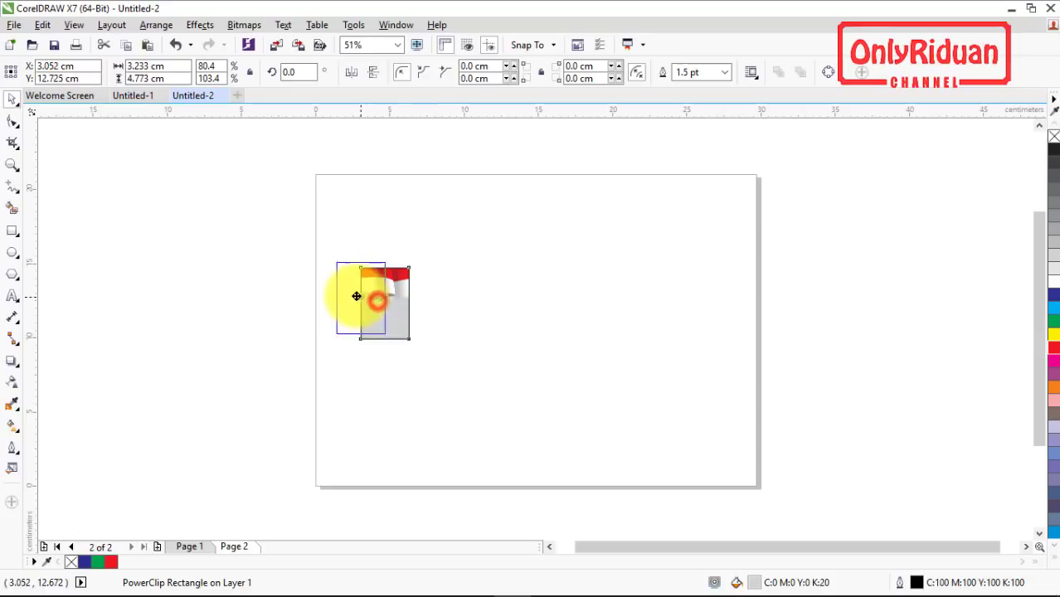
Glance at Untitled-1, then return to Untitled-2 and reselect the flag frame
scroll(345, 290, "up", 2)
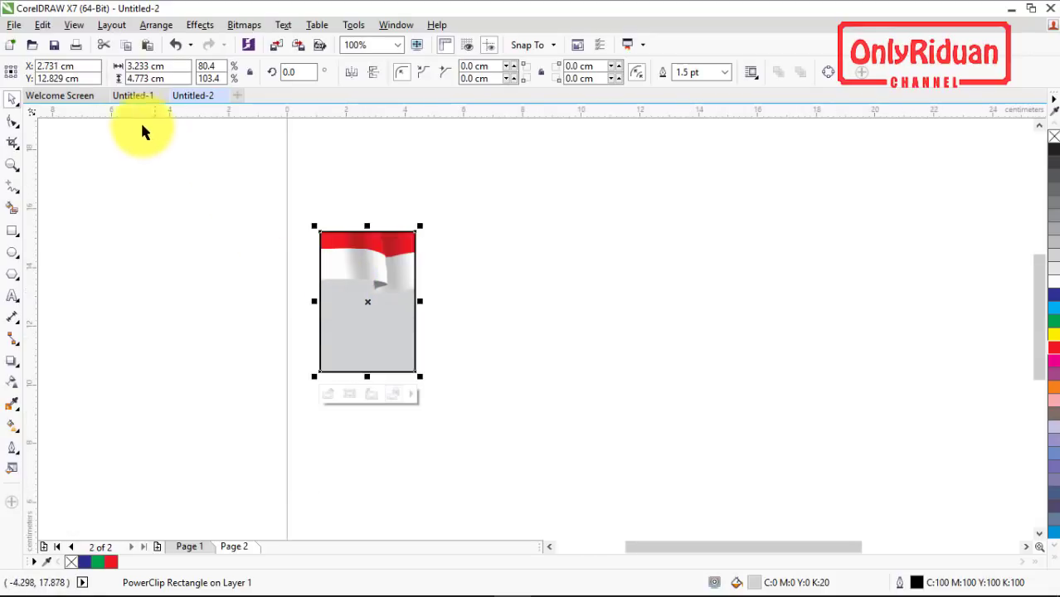
left_click(131, 96)
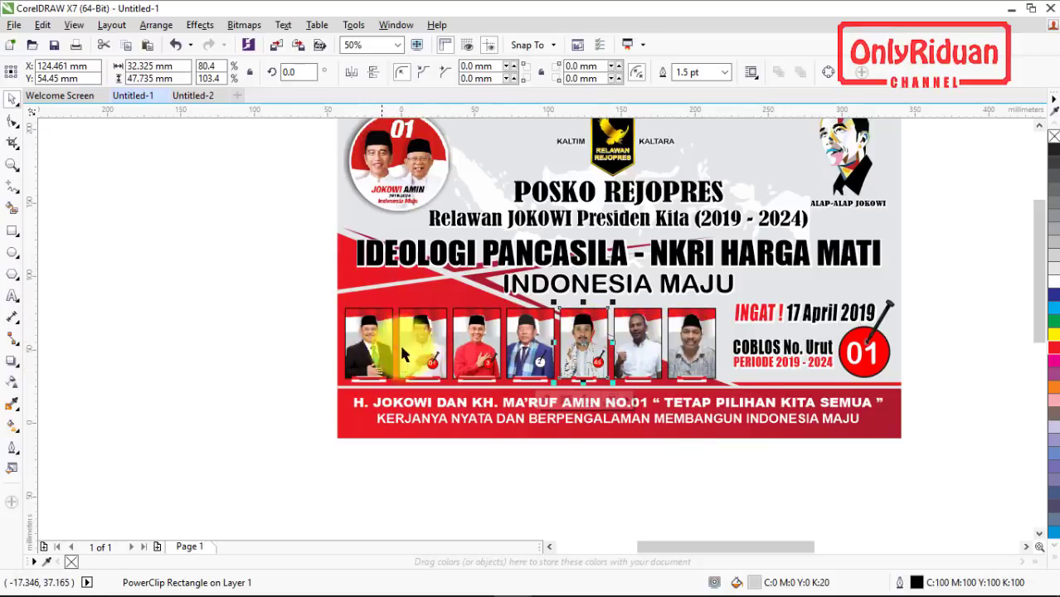
left_click(192, 96)
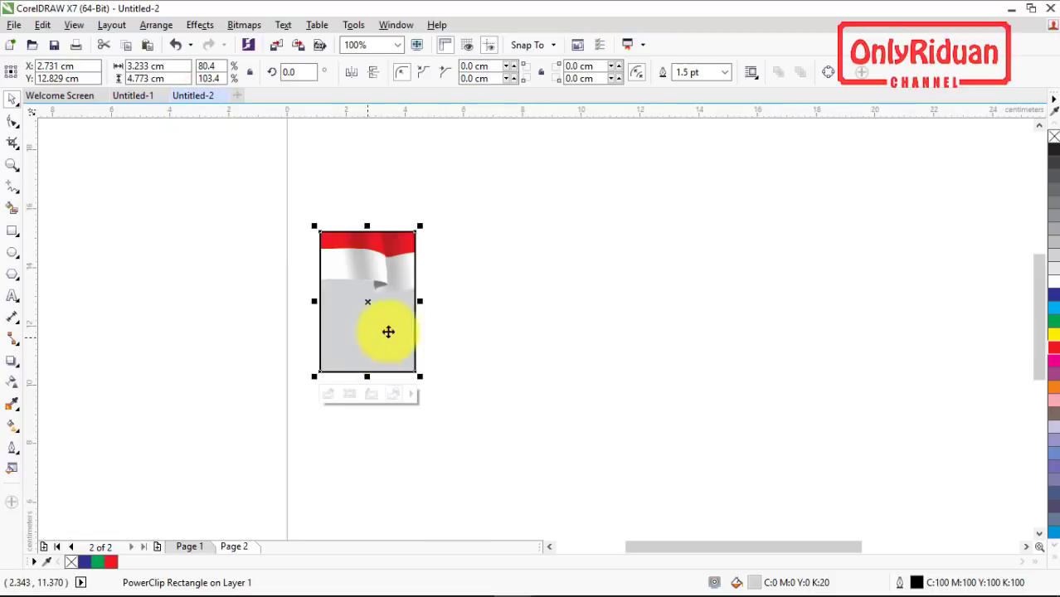
left_click(462, 330)
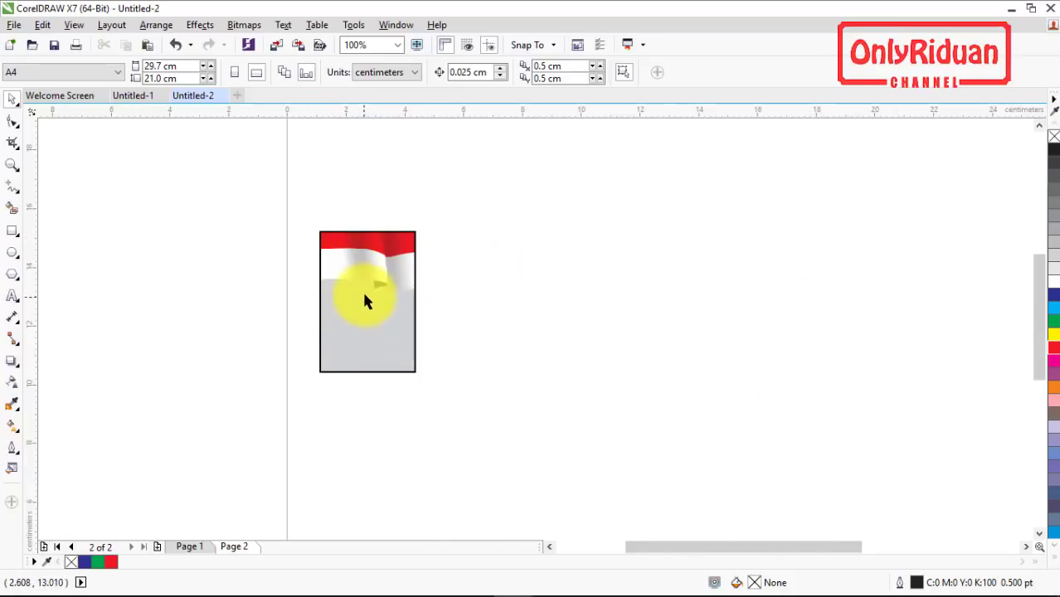
left_click(341, 320)
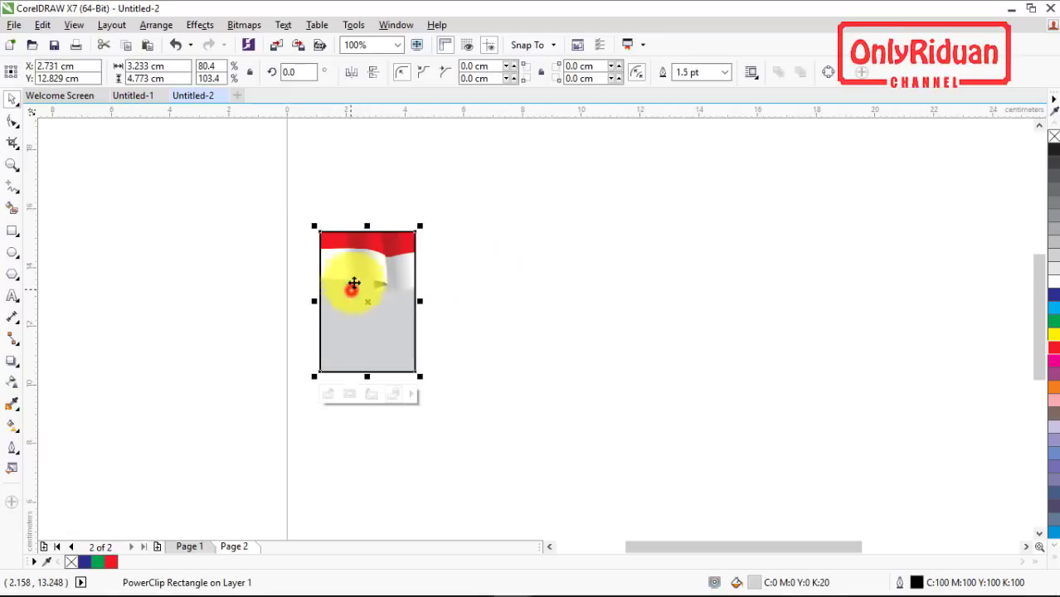
Duplicate the flag frame with Ctrl+D into a horizontal row beside the original
left_click(367, 431)
left_click(367, 285)
key("ctrl+d")
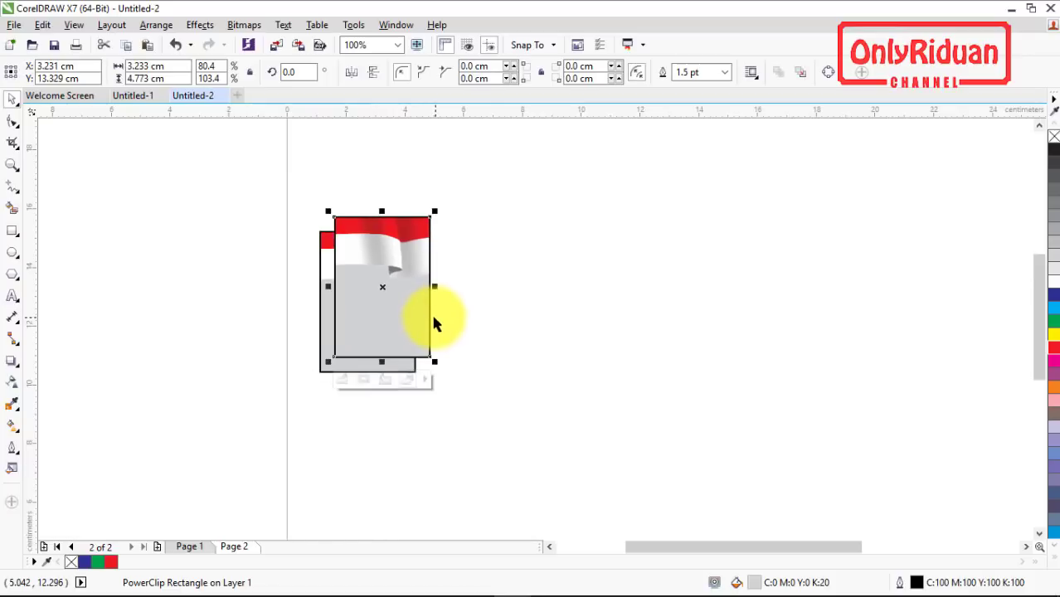
mouse_move(348, 228)
left_mouse_down()
mouse_move(530, 265)
mouse_move(437, 240)
left_mouse_up()
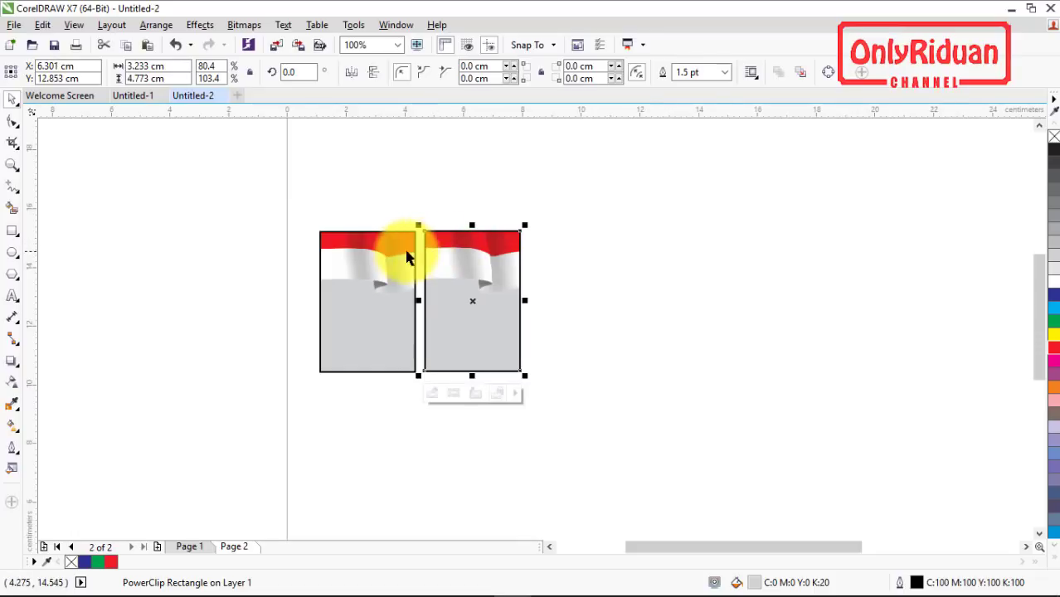
key("ctrl+d")
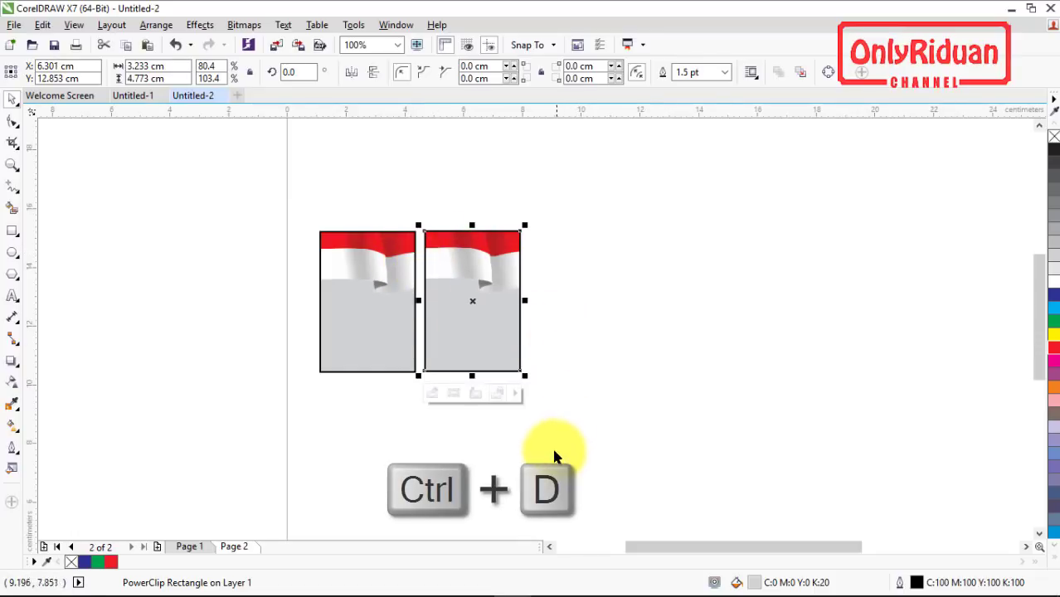
key("ctrl+d")
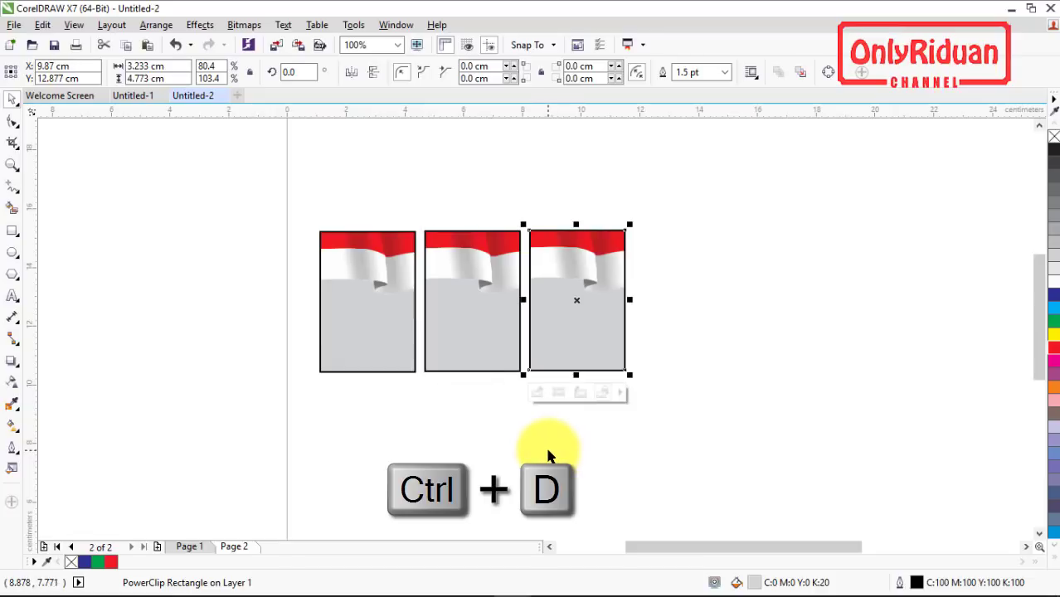
key("ctrl+d")
key("ctrl+d")
key("ctrl+d")
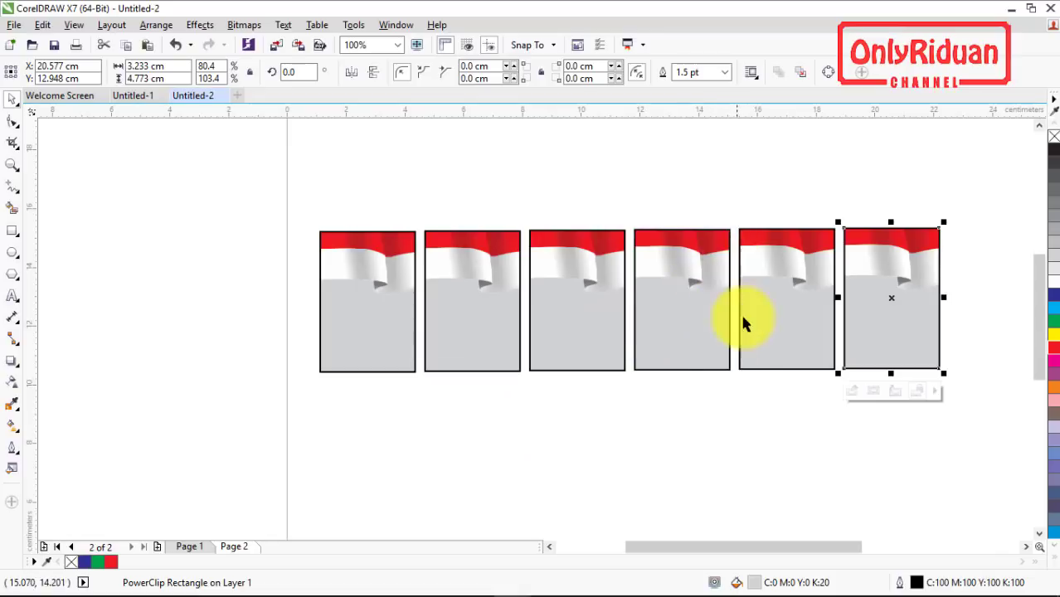
Duplicate the first flag frame into a diagonal staircase of offset copies
left_click(368, 290)
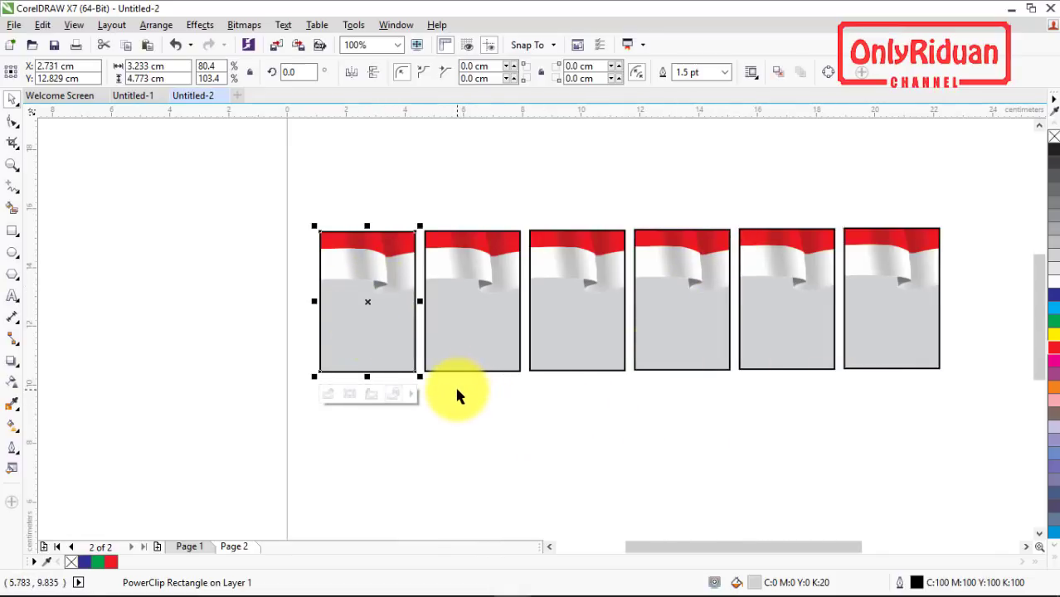
key("ctrl+d")
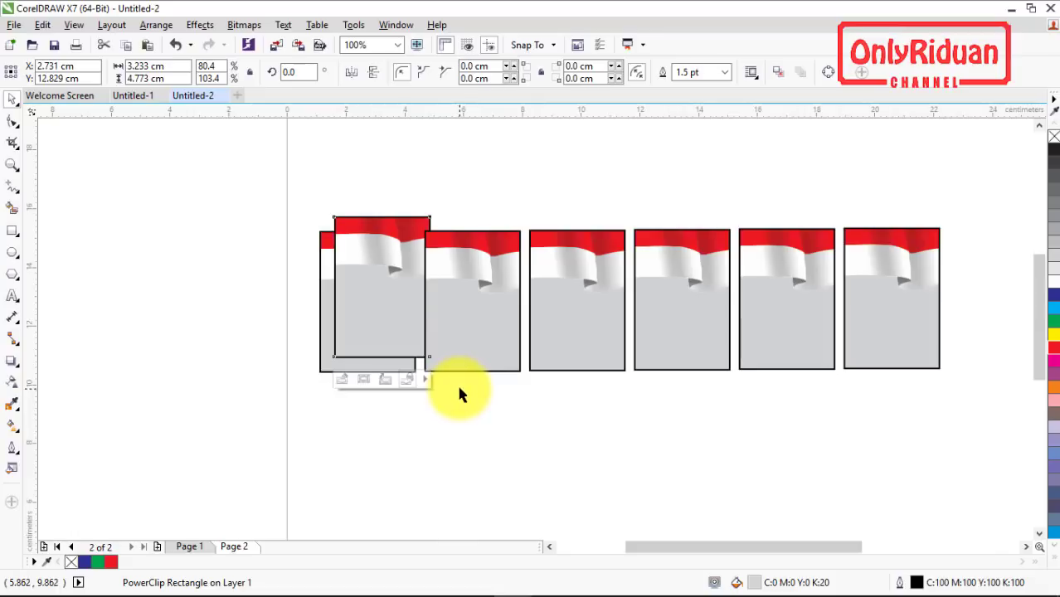
left_click(1039, 125)
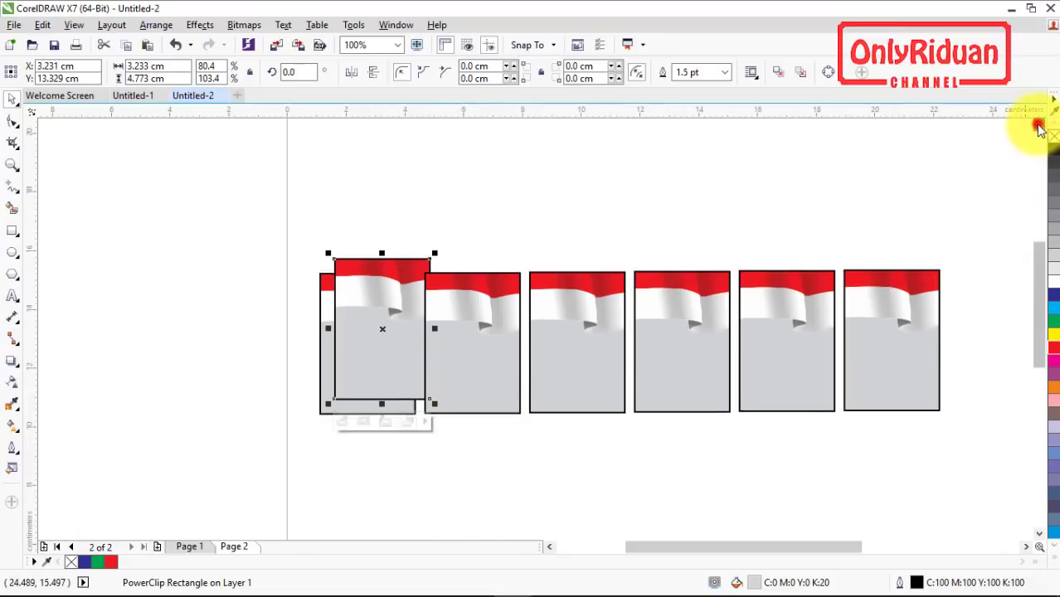
mouse_move(378, 420)
left_mouse_down()
mouse_move(594, 283)
mouse_move(470, 284)
left_mouse_up()
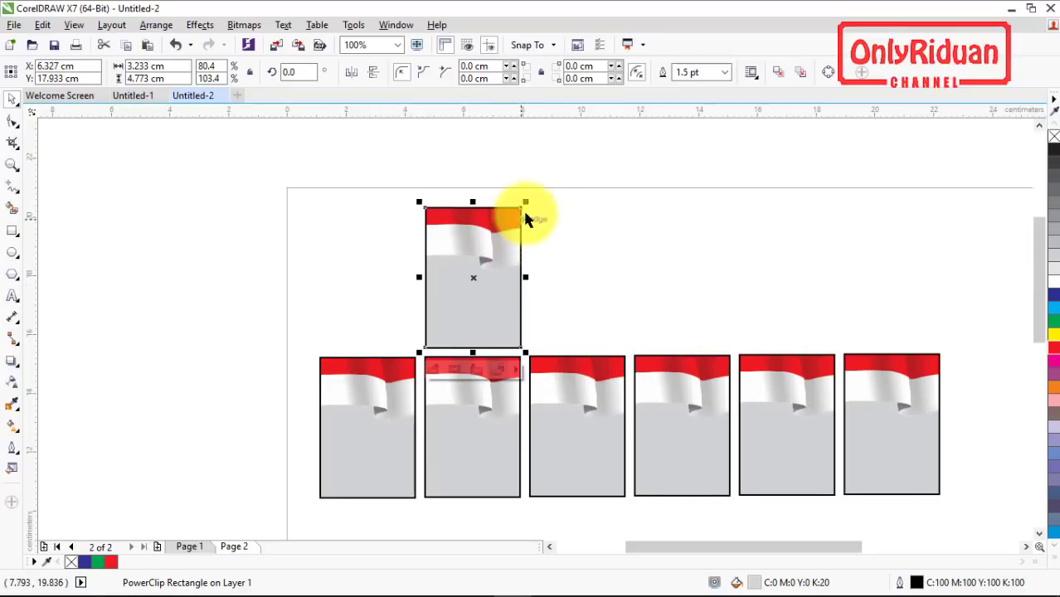
scroll(608, 207, "down", 1)
scroll(607, 208, "down", 1)
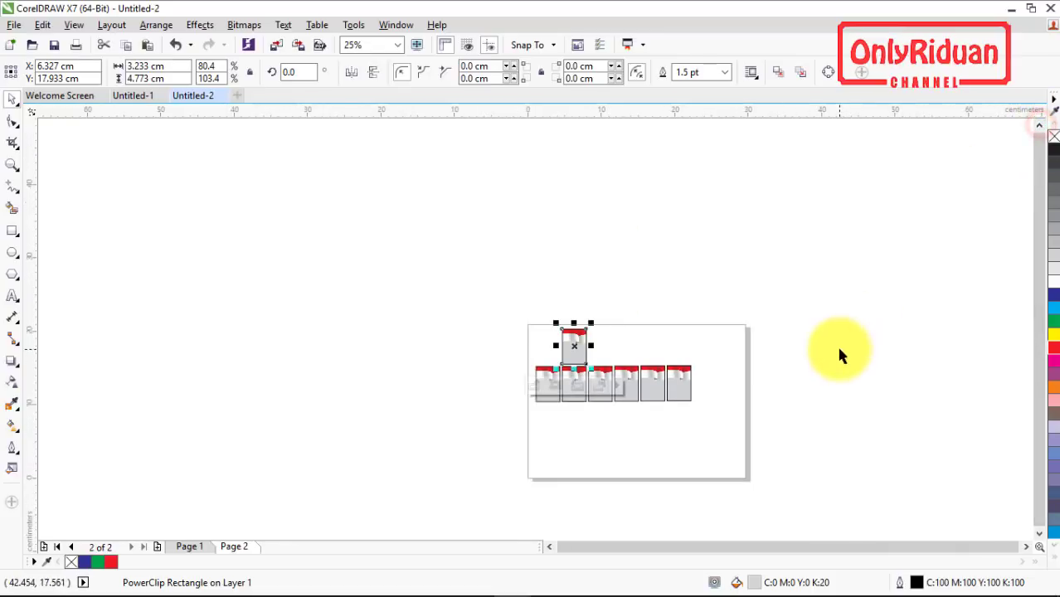
key("ctrl+z")
key("ctrl+d")
key("ctrl+d")
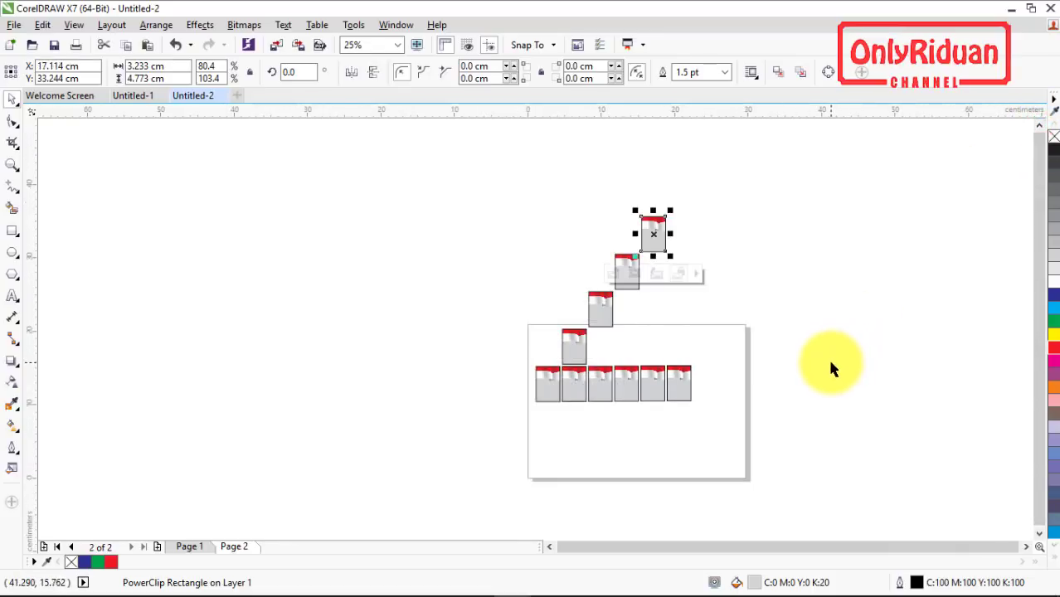
key("ctrl+d")
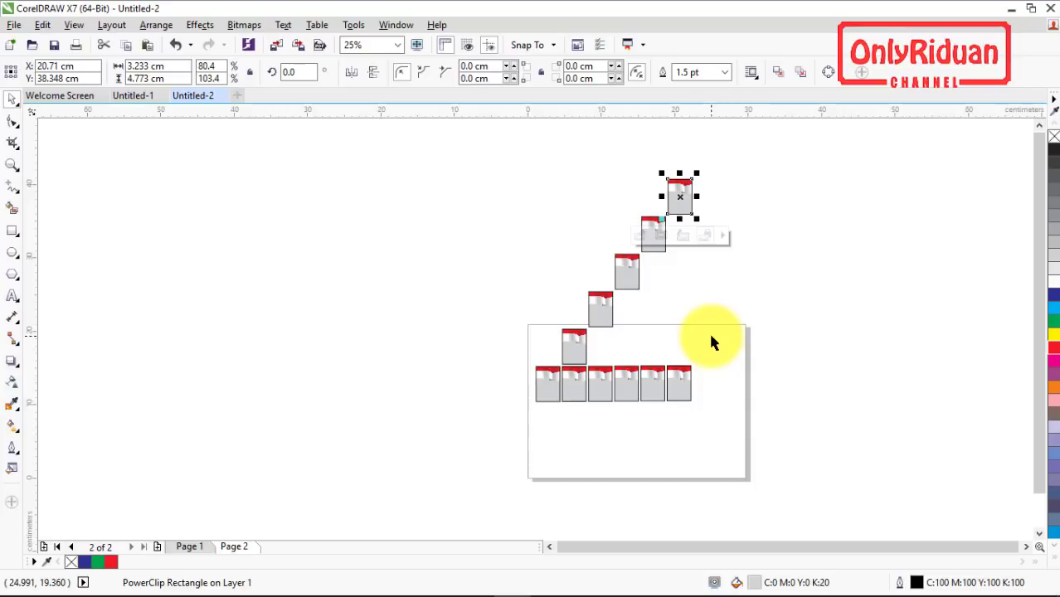
Undo the staircase duplicates and delete the stray offset copy
key("ctrl+z")
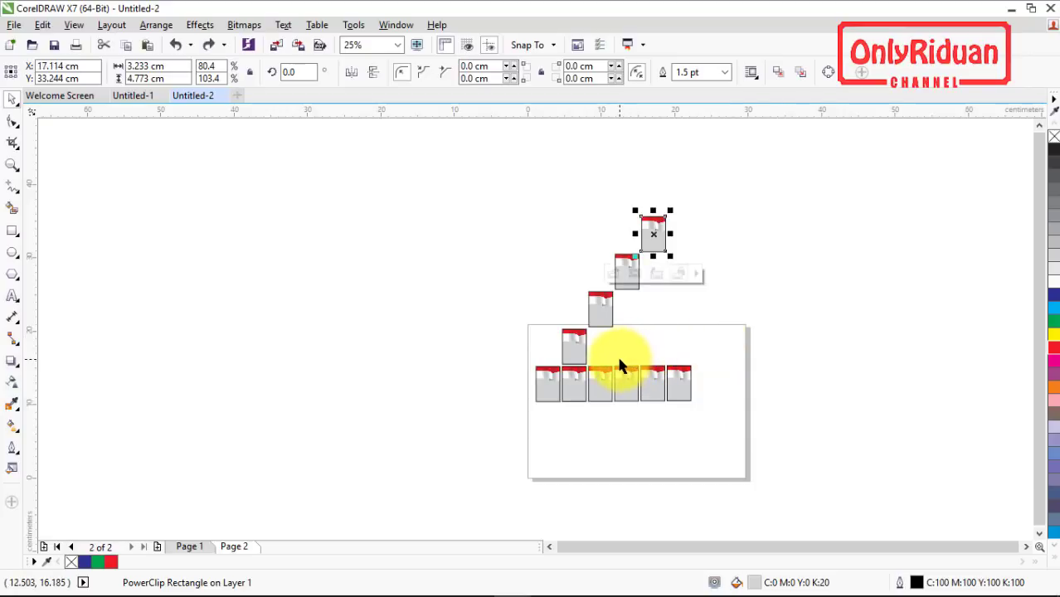
key("ctrl+z")
key("ctrl+z")
key("ctrl+z")
key("ctrl+z")
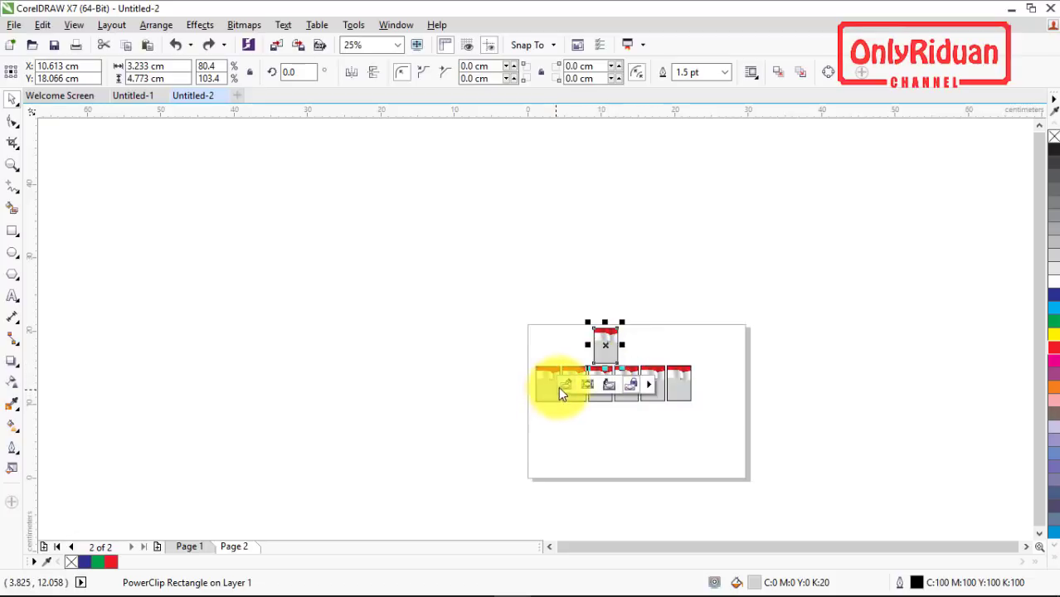
key("ctrl+z")
scroll(553, 384, "up", 1)
scroll(555, 385, "up", 1)
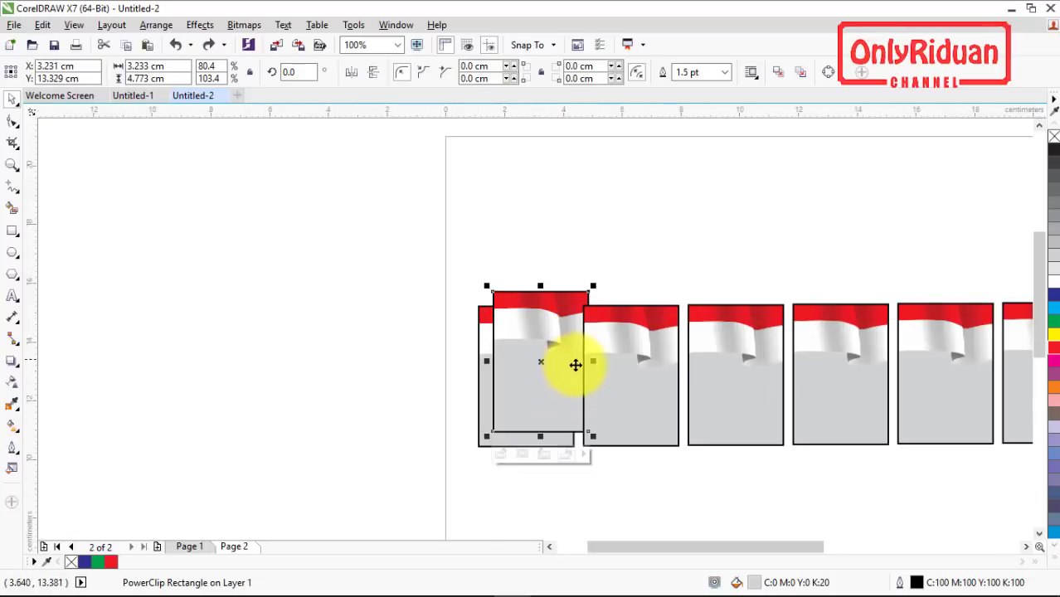
key("Delete")
Duplicate the first flag card and line the copy up directly below it
left_click(516, 375)
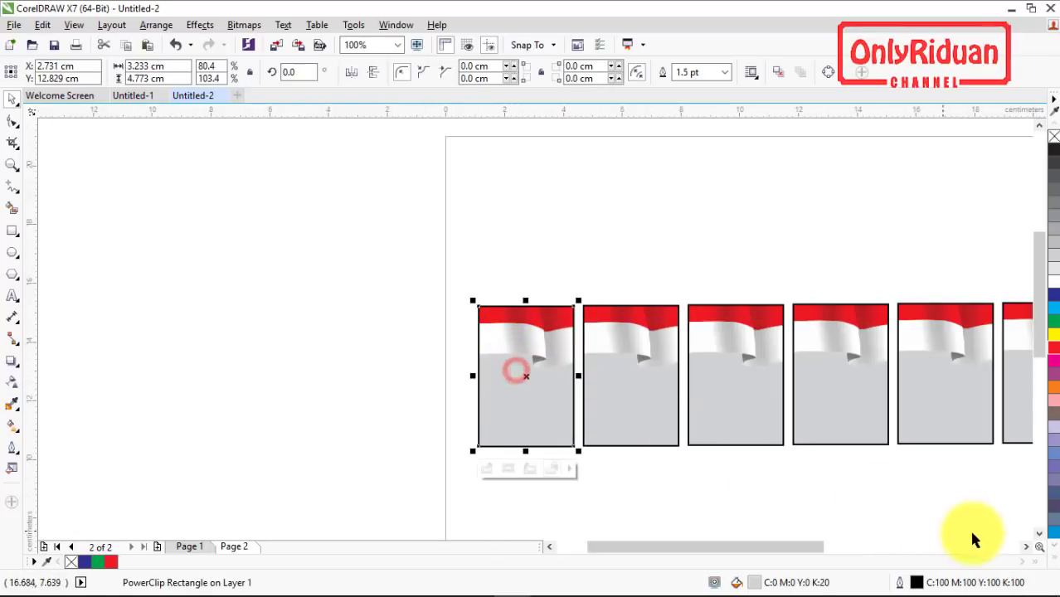
left_click(1039, 534)
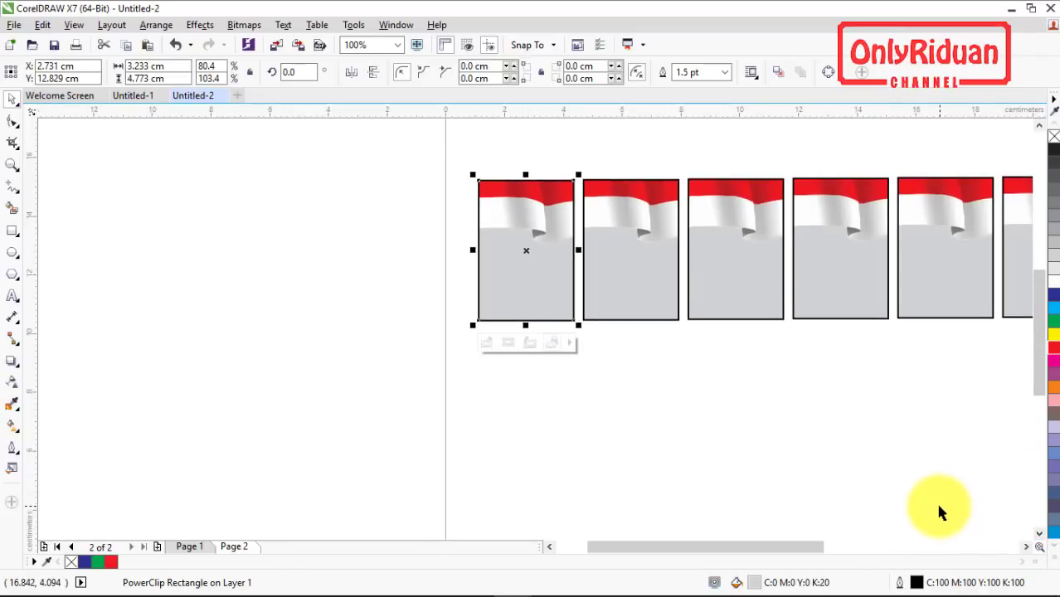
key("ctrl+d")
mouse_move(528, 220)
left_mouse_down()
mouse_move(541, 400)
mouse_move(521, 359)
mouse_move(533, 357)
left_mouse_up()
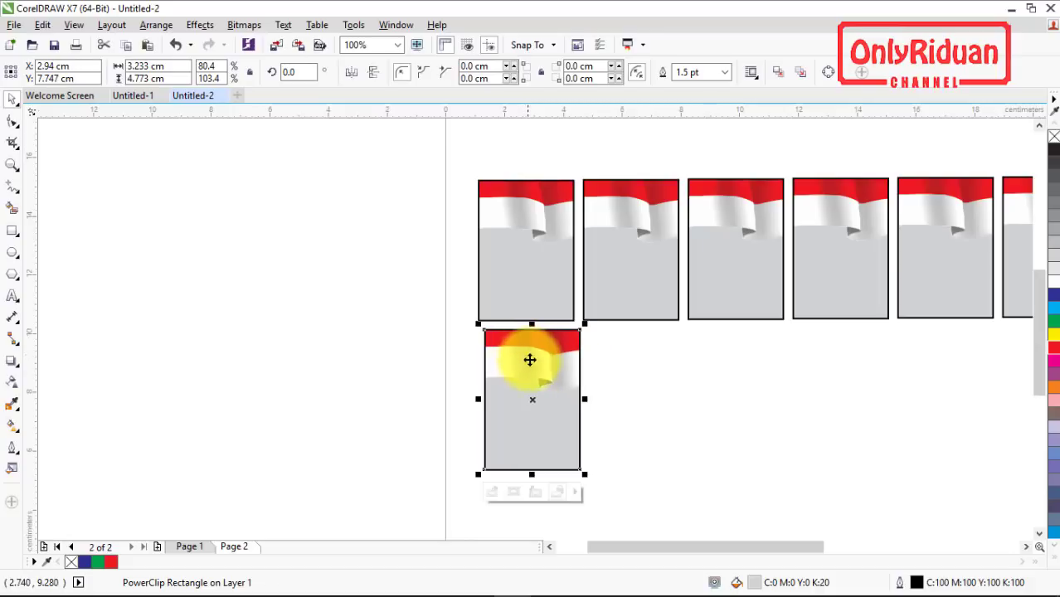
left_click_drag(396, 156, 624, 485)
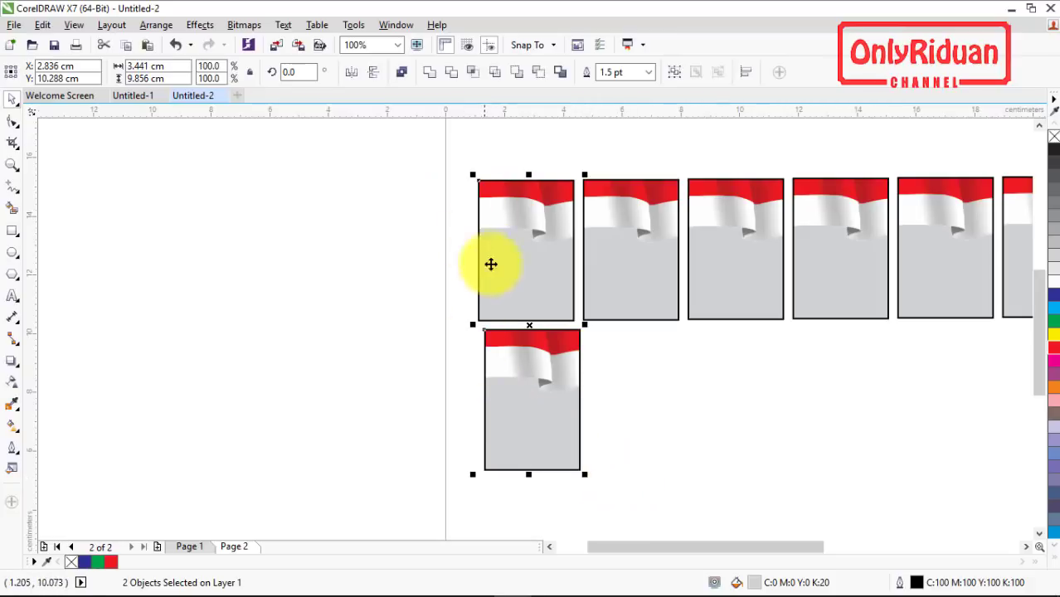
left_click_drag(509, 339, 504, 341)
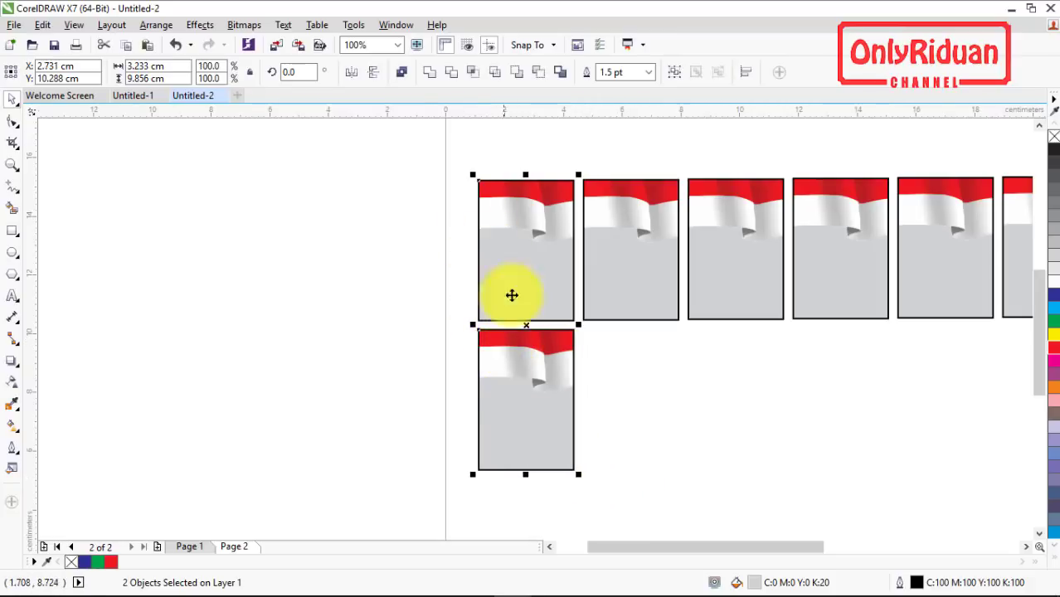
Duplicate the top-left flag card again, then delete the unwanted copy
left_click(618, 357)
left_click(543, 278)
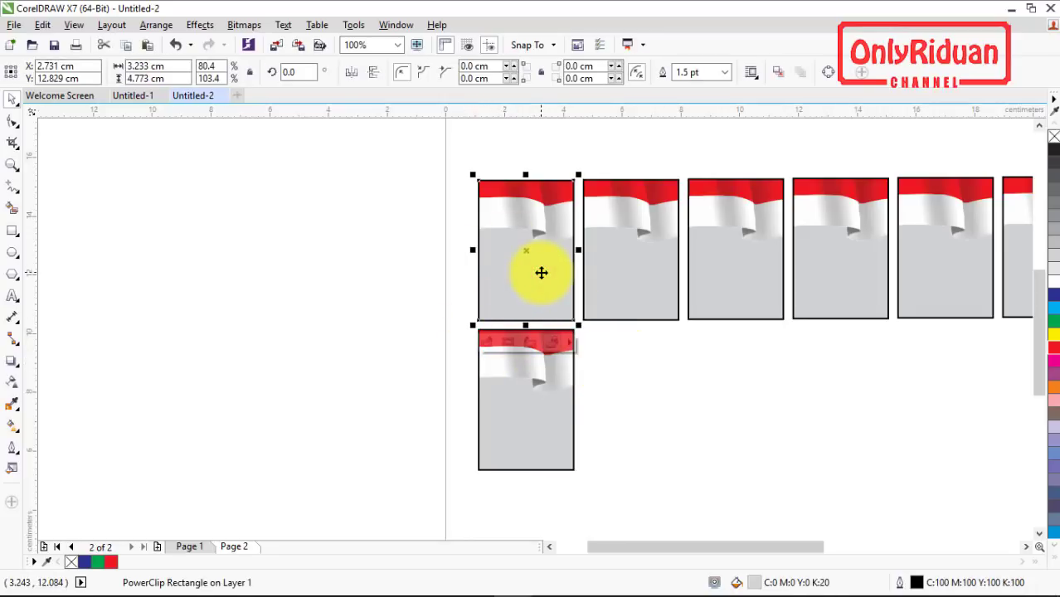
key("ctrl+d")
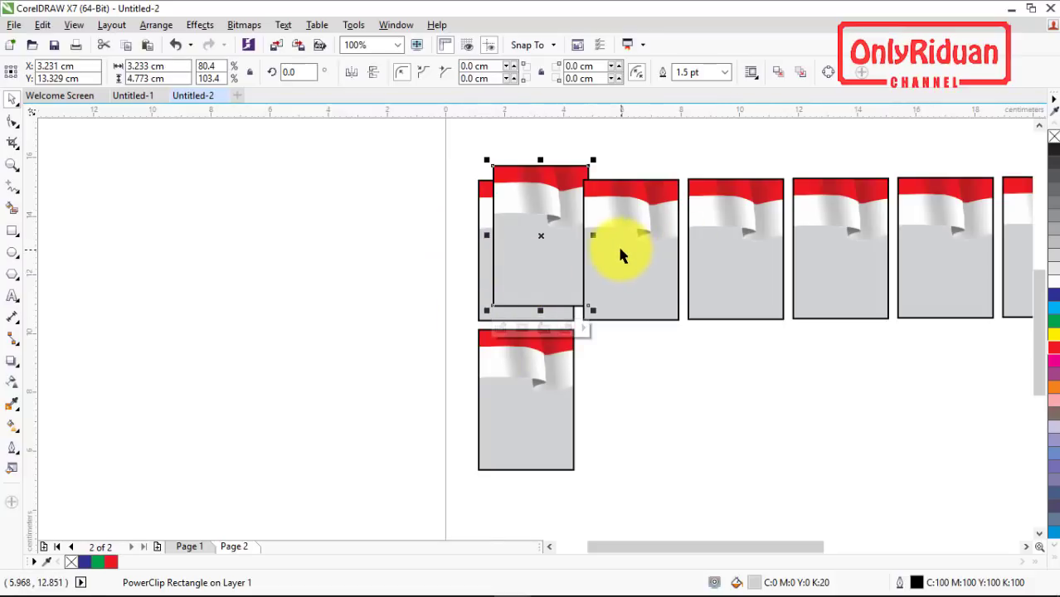
key("Delete")
scroll(586, 264, "down", 2)
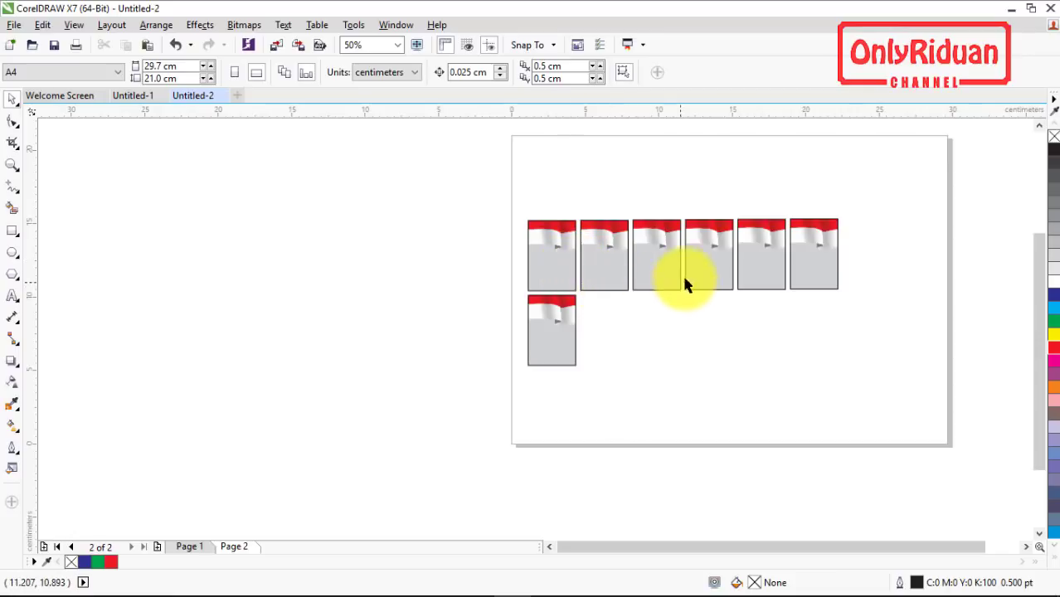
Align the six top-row flag cards along their bottom edges, then select all seven cards
scroll(667, 250, "up", 2)
left_click_drag(353, 166, 1018, 341)
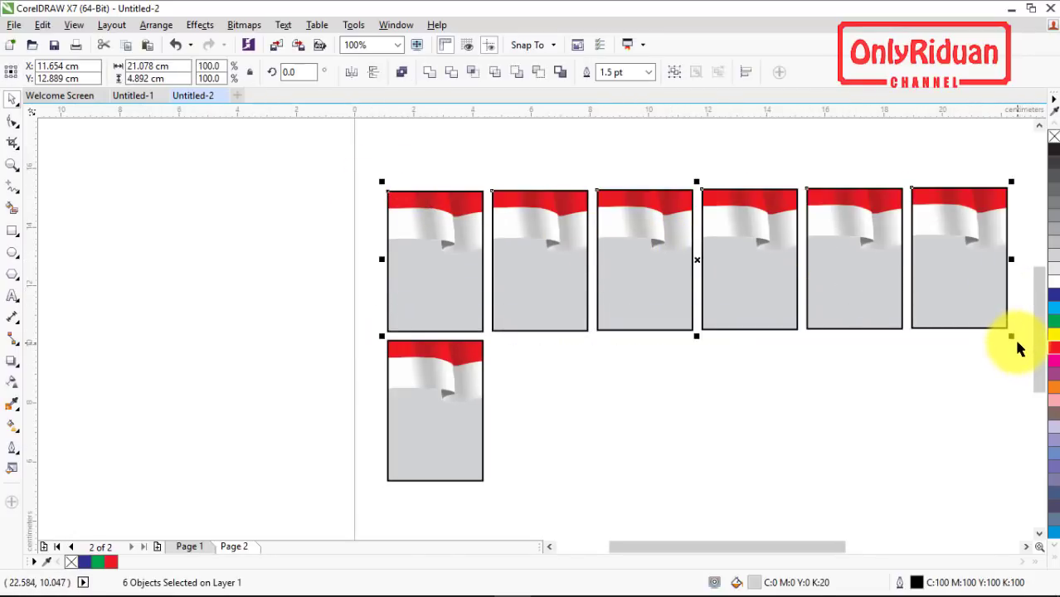
key("b")
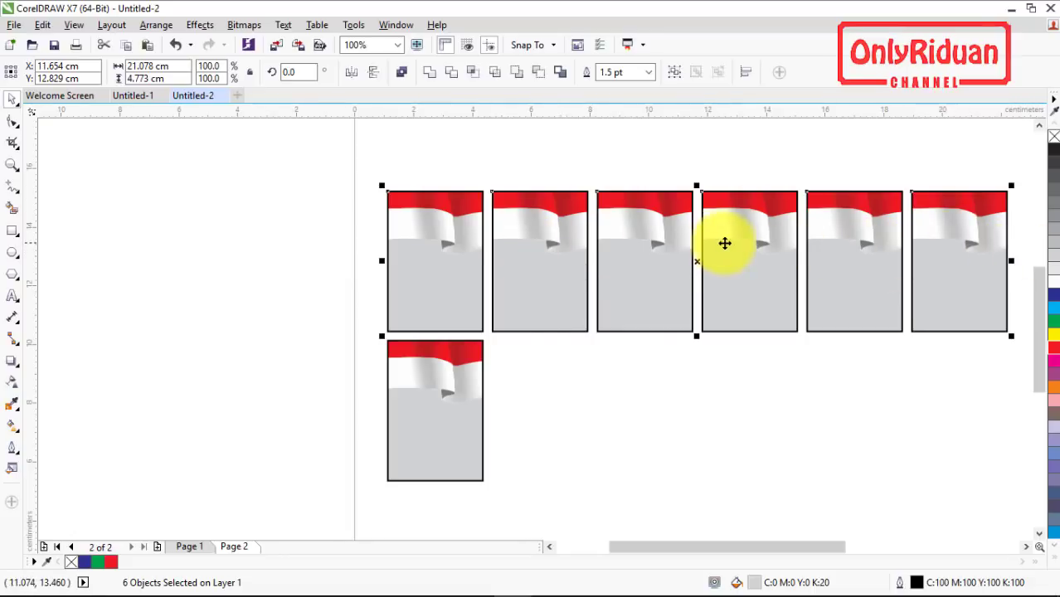
scroll(707, 238, "down", 1)
key("ctrl+a")
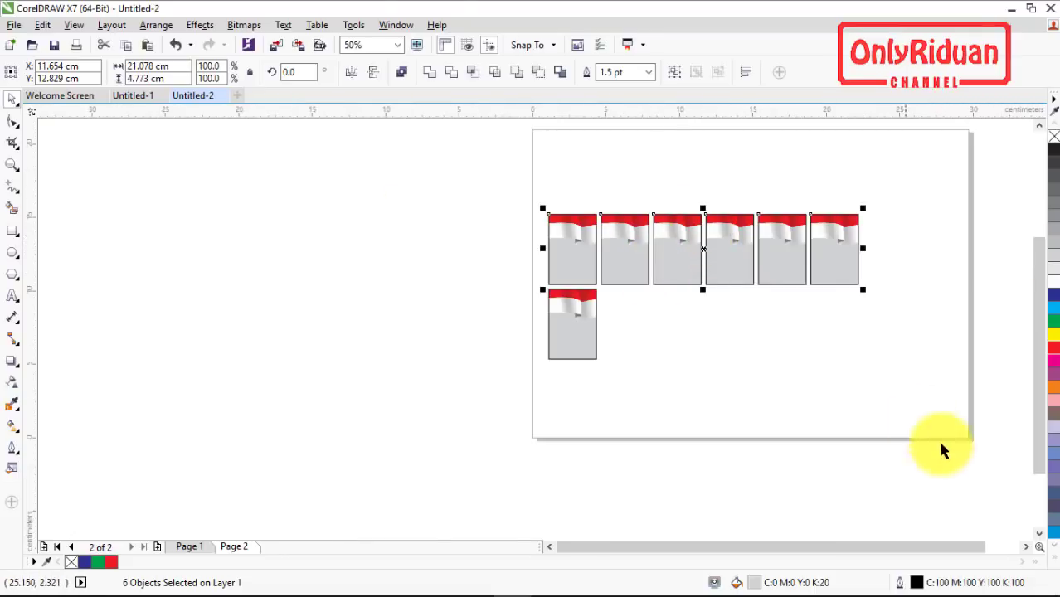
left_click(1025, 546)
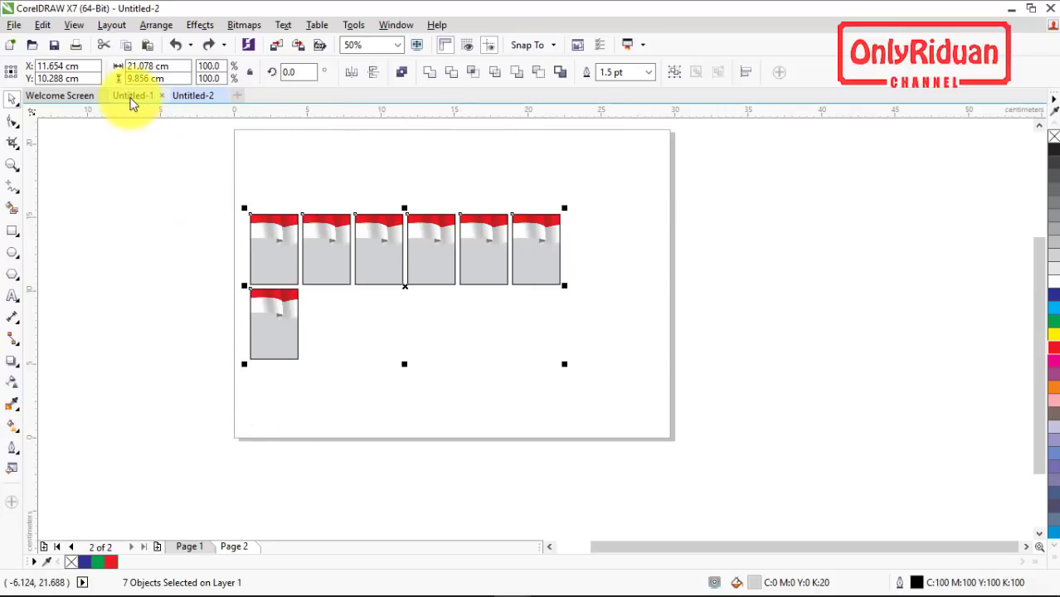
Paste a candidate's framed photo from the Untitled-1 banner onto page 2 of Untitled-2
left_click(131, 96)
left_click(525, 456)
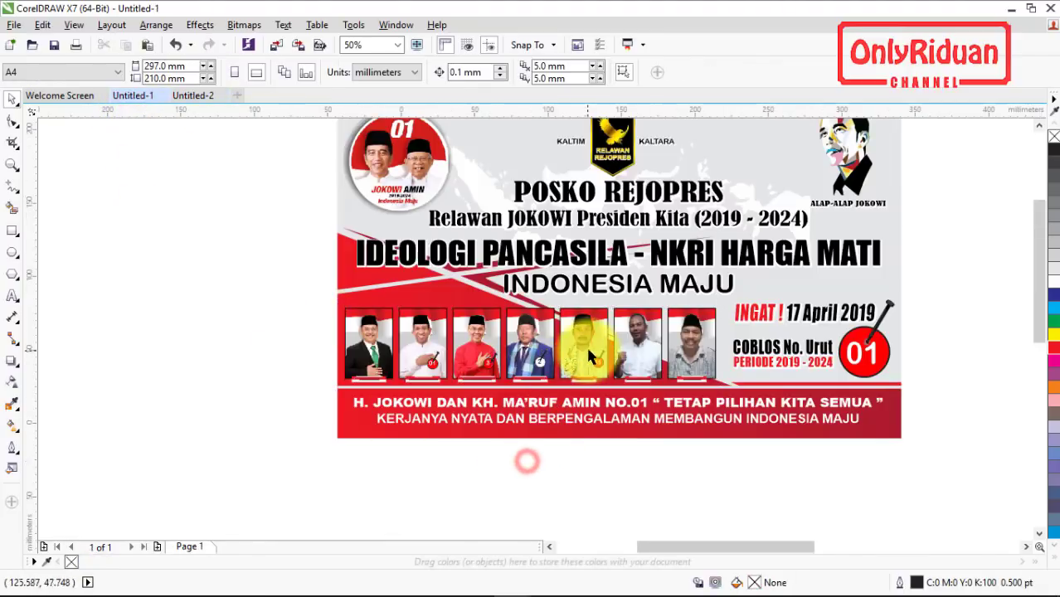
left_click(587, 353)
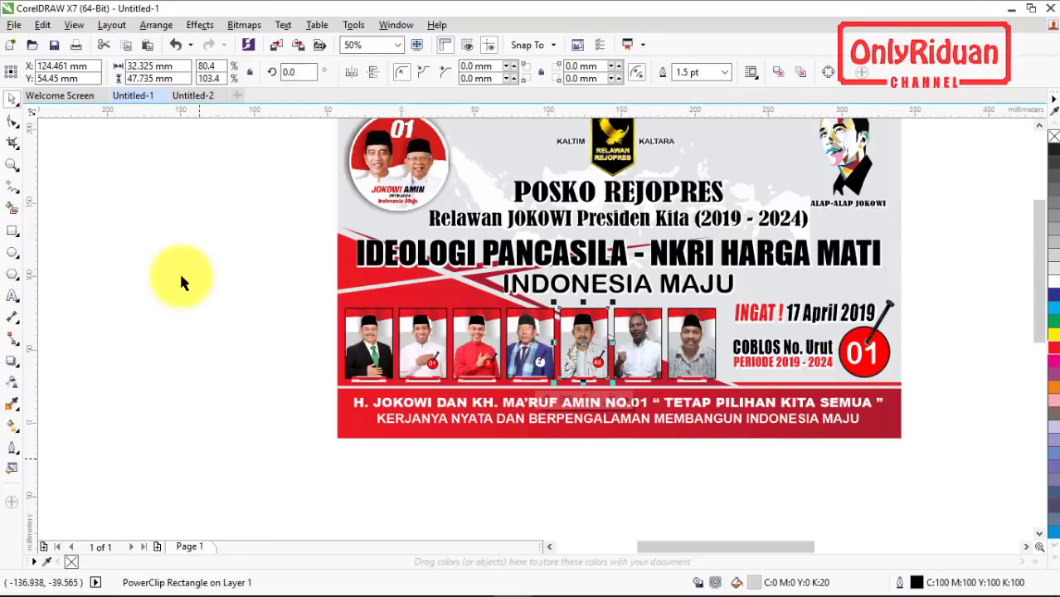
left_click(197, 96)
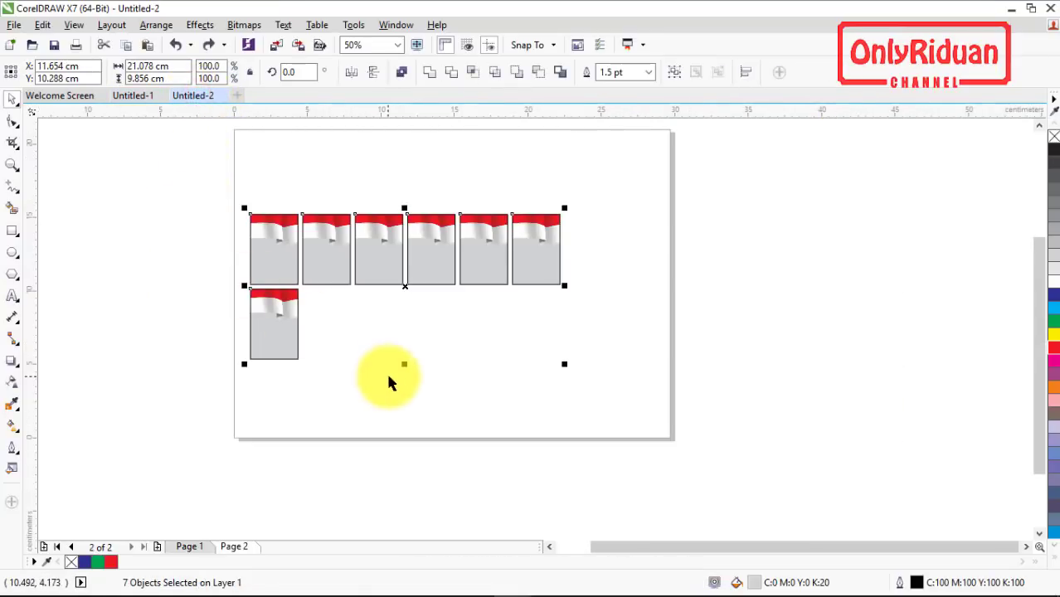
key("ctrl+v")
Extract the frame's contents and delete the extracted flag image
right_click(421, 353)
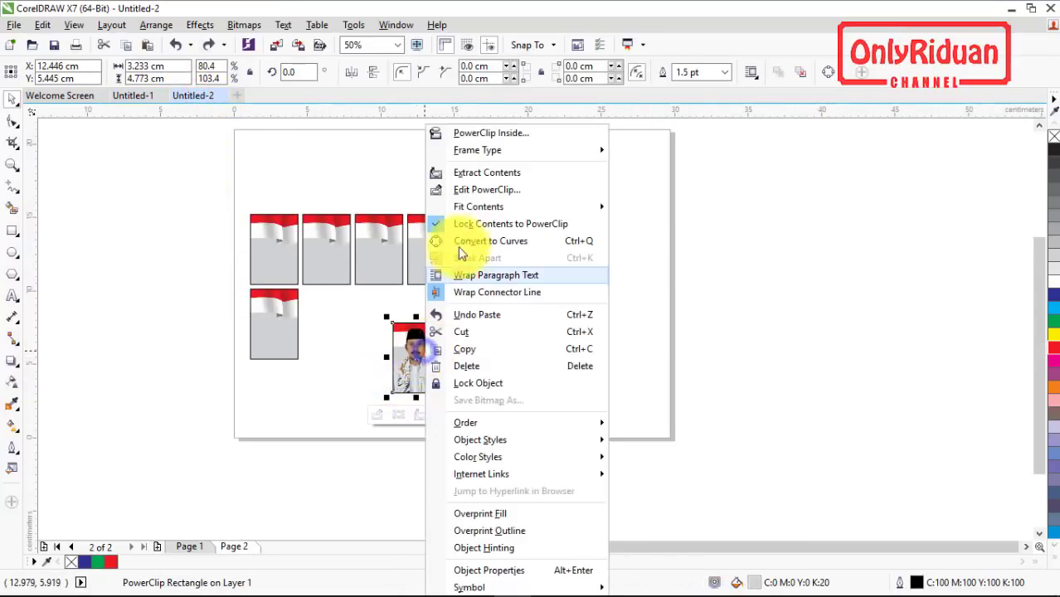
left_click(468, 173)
left_click(497, 363)
left_click(485, 343)
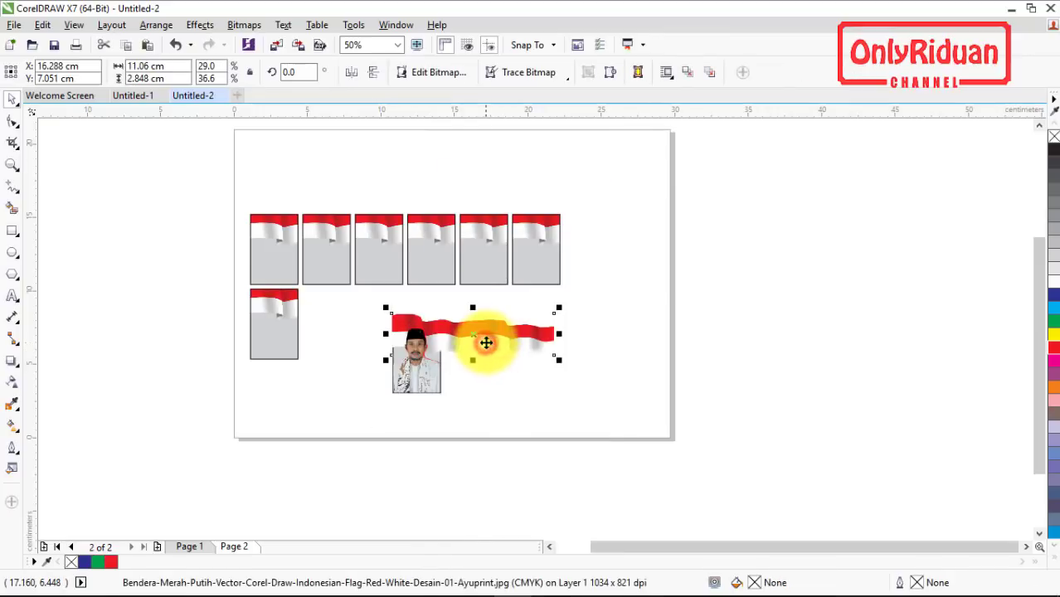
key("Delete")
Delete the empty frame and place the portrait photo left of the flag cards
mouse_move(404, 388)
left_mouse_down()
mouse_move(335, 428)
mouse_move(191, 254)
left_mouse_up()
left_click(414, 369)
key("Delete")
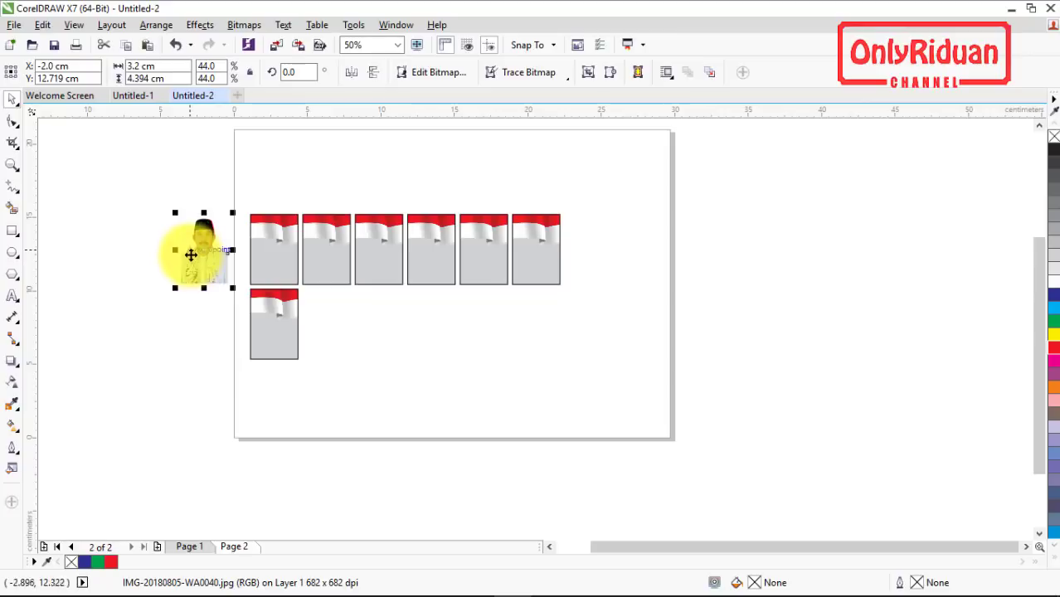
scroll(194, 257, "up", 2)
scroll(186, 256, "up", 2)
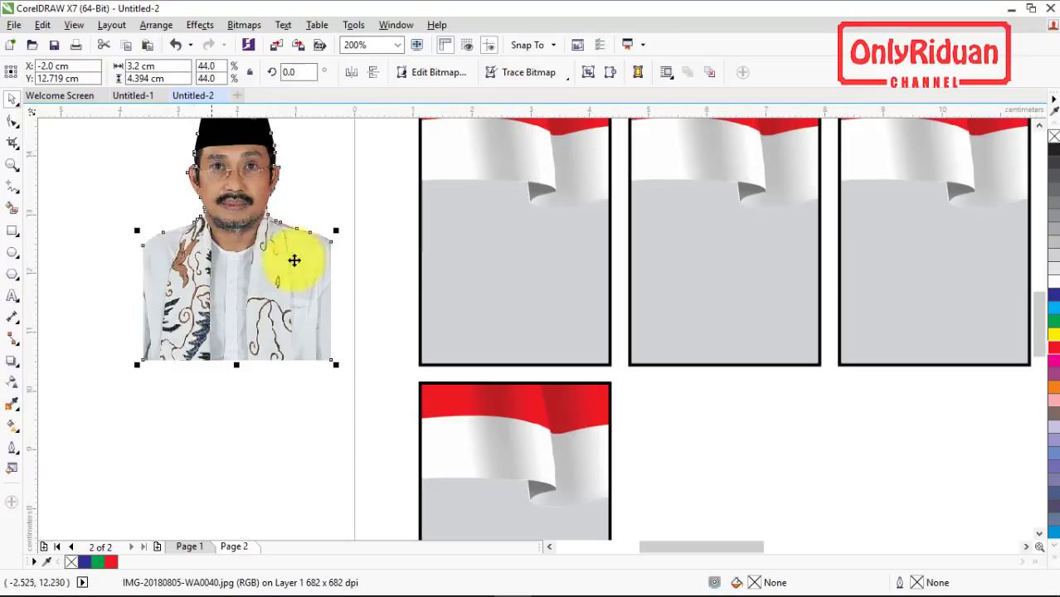
scroll(1028, 140, "up", 1)
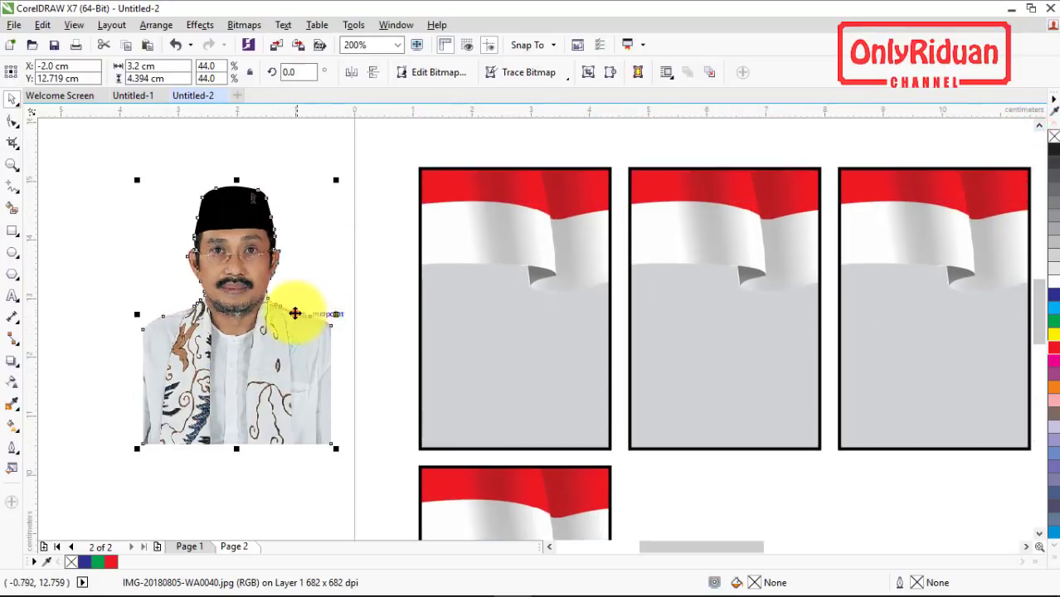
mouse_move(294, 310)
left_mouse_down()
mouse_move(308, 306)
mouse_move(260, 337)
mouse_move(282, 324)
left_mouse_up()
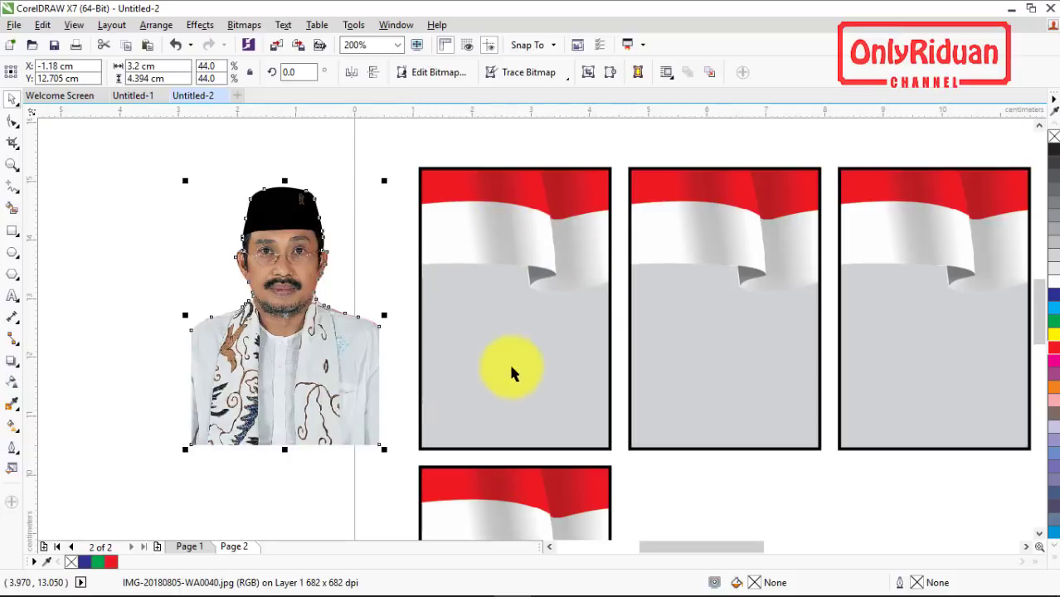
right_click(307, 338)
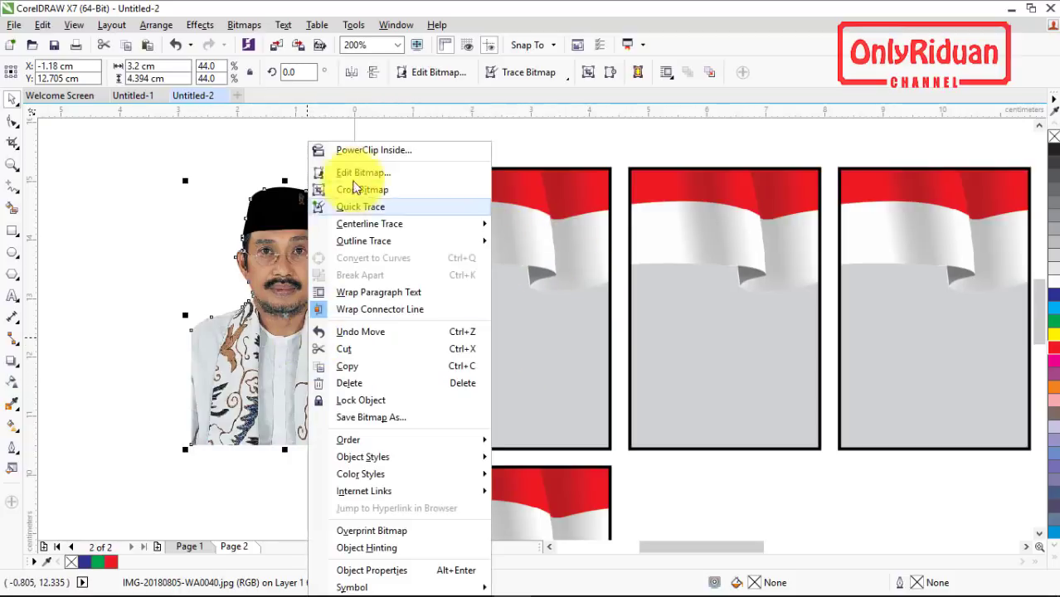
left_click(363, 151)
left_click(501, 326)
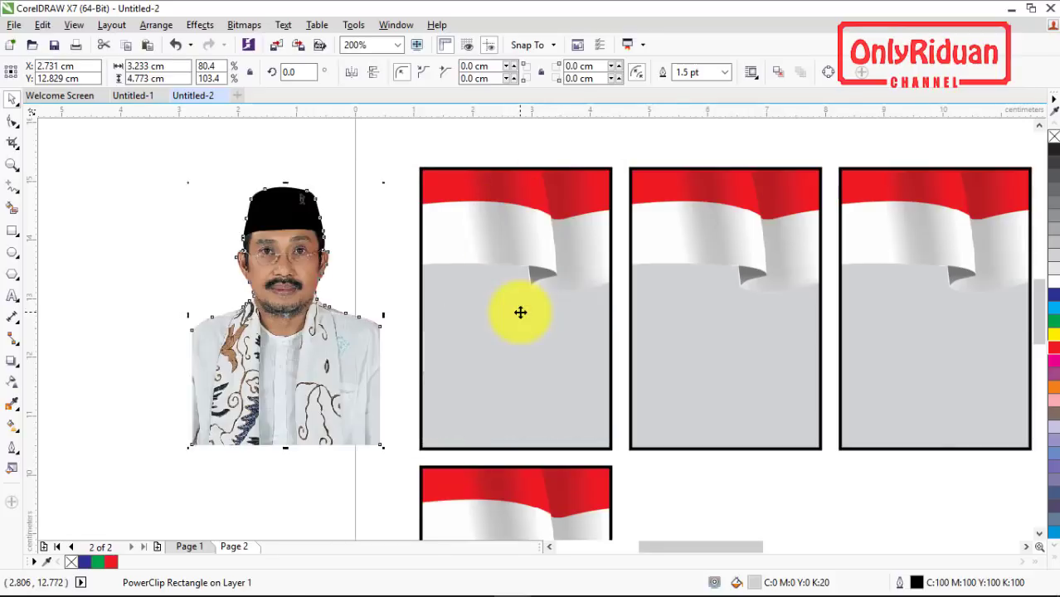
key("ctrl+z")
left_click(142, 265)
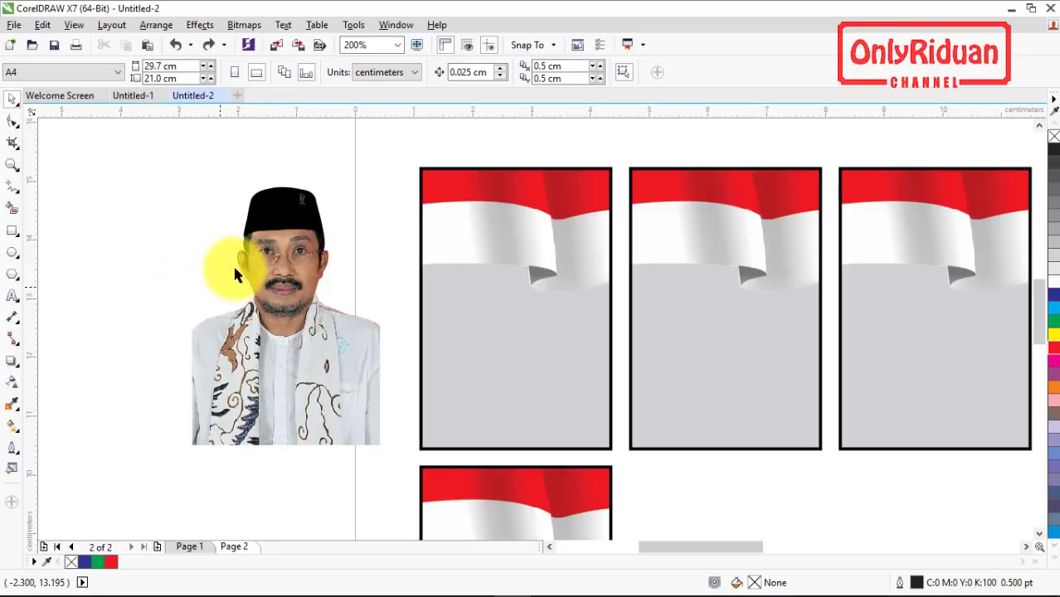
Open Options at Workspace › Customization › Commands, moving the dialog off the portrait
left_click(352, 25)
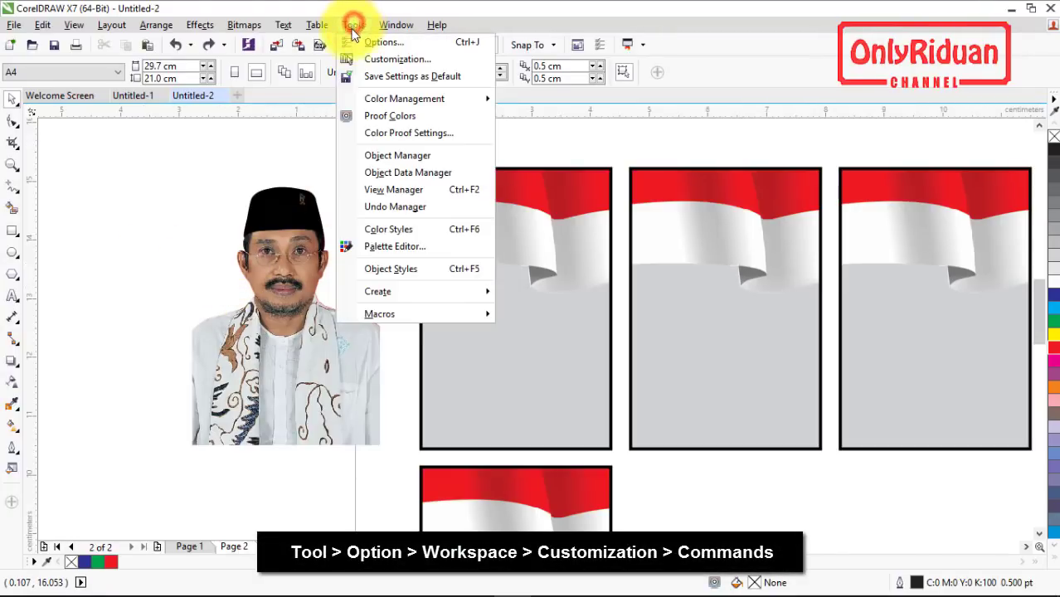
left_click(384, 42)
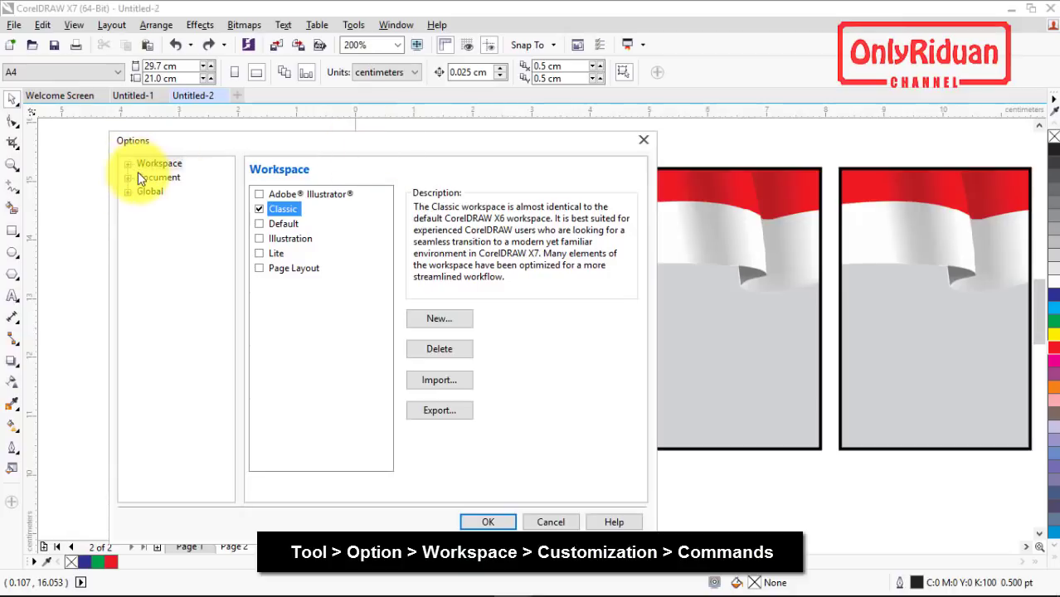
left_click(127, 164)
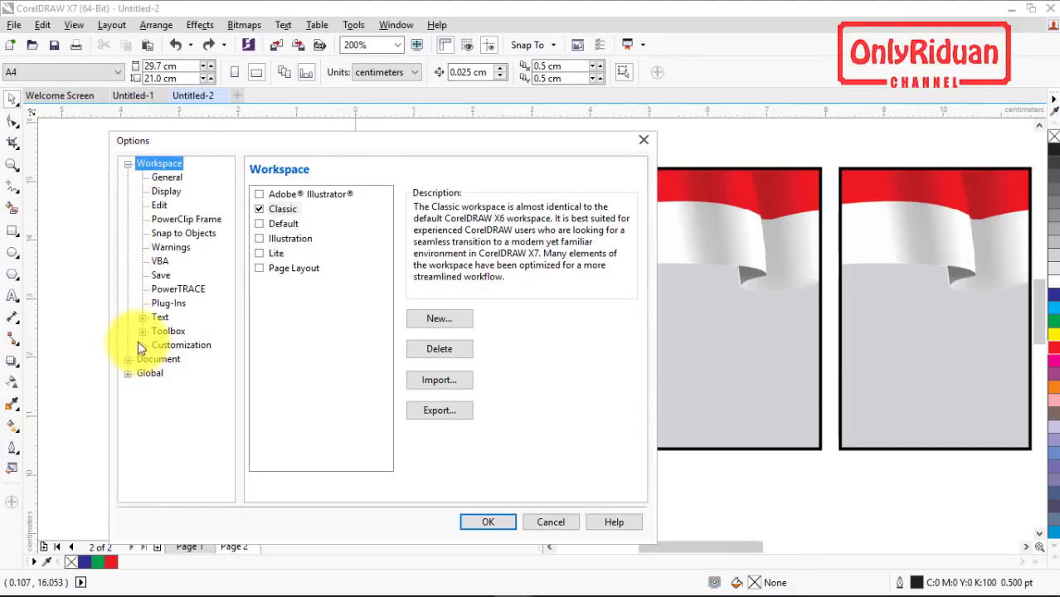
left_click(143, 345)
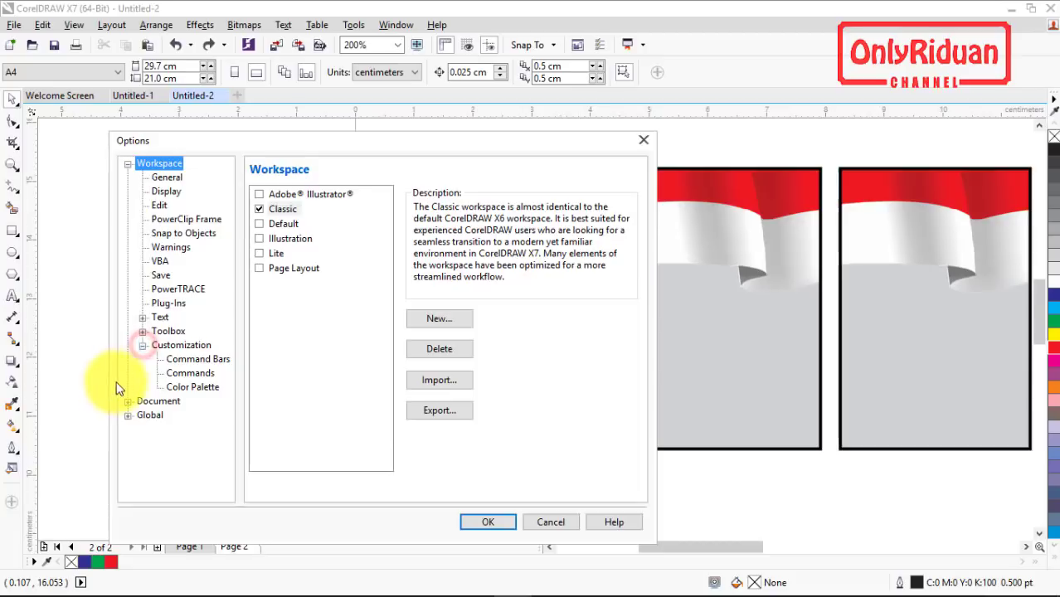
left_click(191, 374)
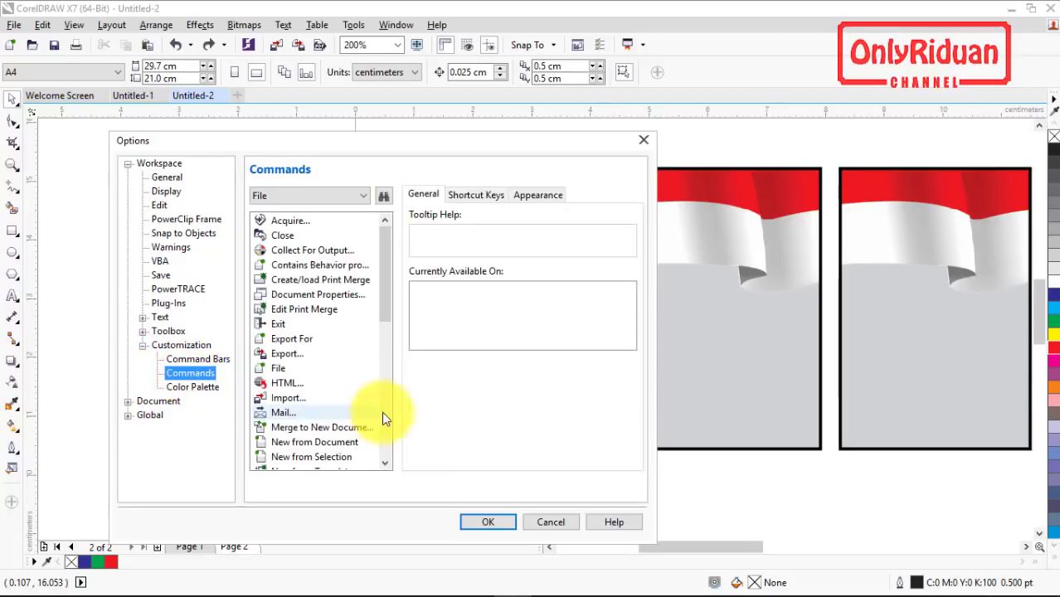
left_click_drag(350, 145, 680, 155)
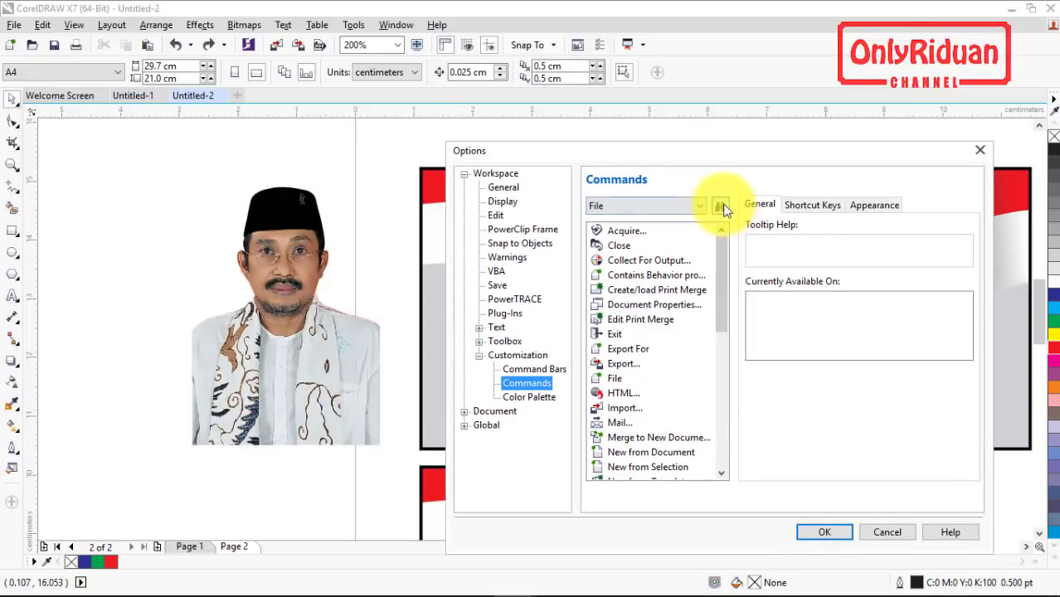
mouse_move(723, 257)
left_mouse_down()
mouse_move(726, 345)
mouse_move(737, 232)
left_mouse_up()
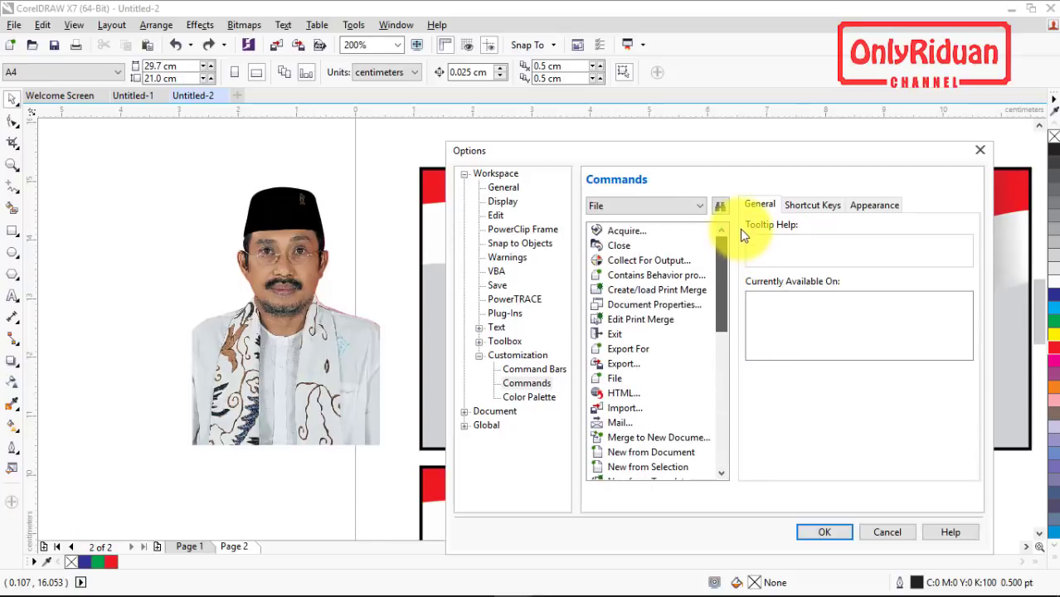
Search commands for 'PowerClip' and select PowerClip Inside in the Object category
left_click(649, 207)
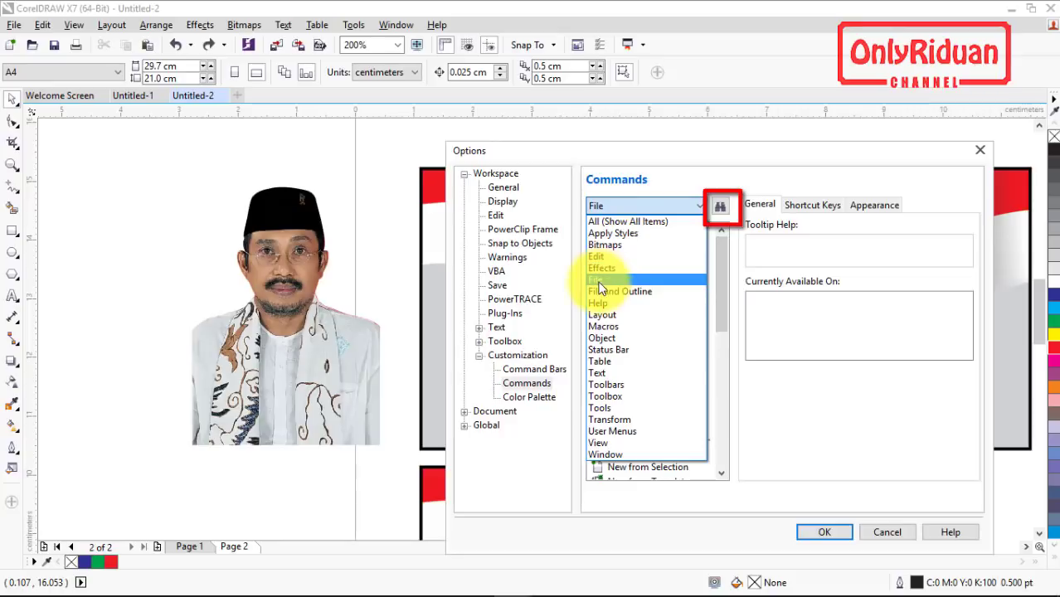
left_click(640, 207)
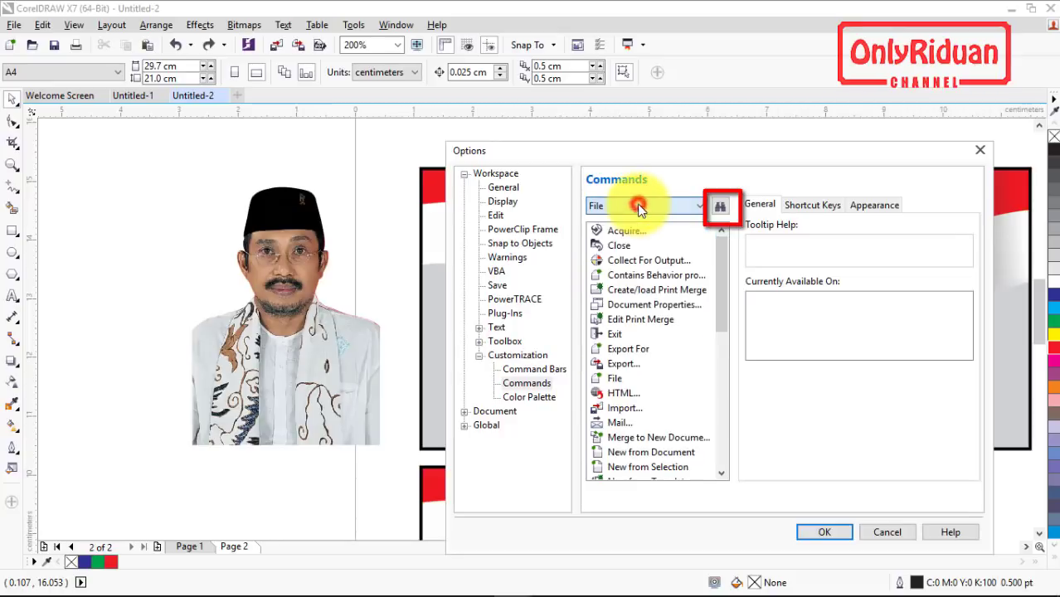
left_click(722, 207)
type("PowerClip")
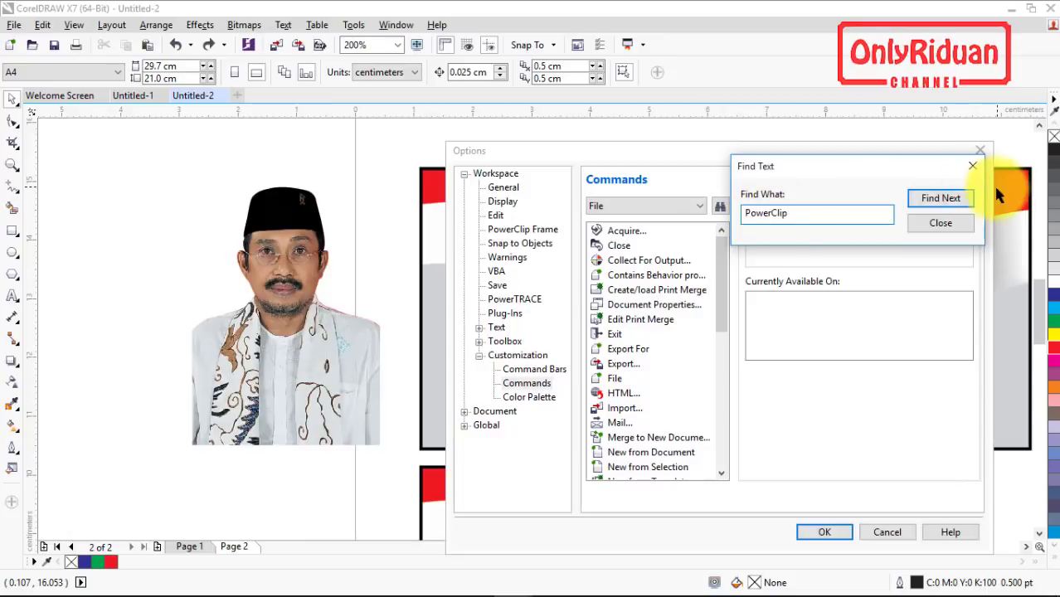
left_click(944, 198)
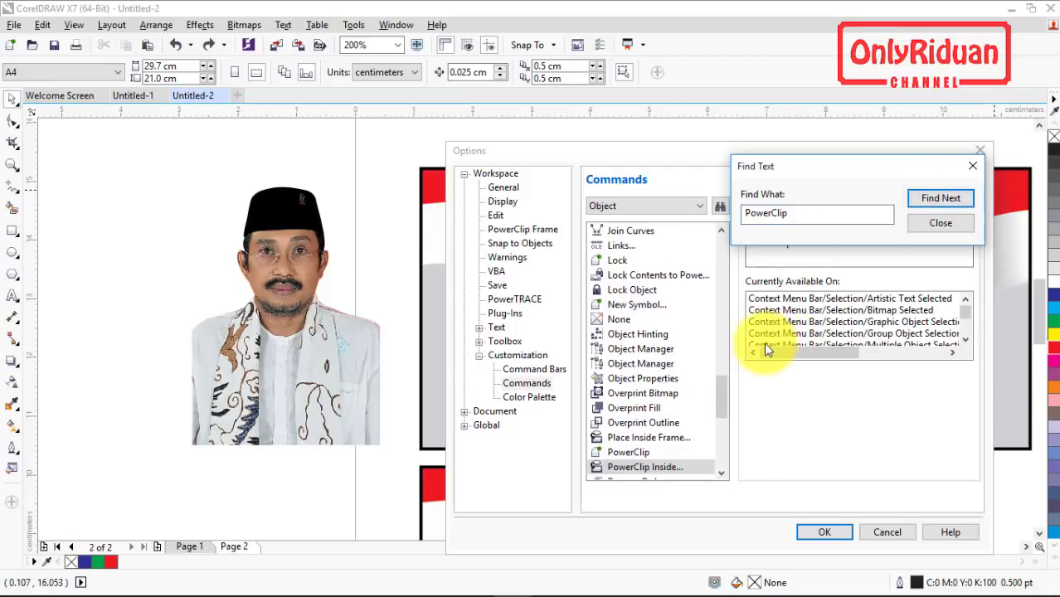
left_click_drag(718, 389, 716, 404)
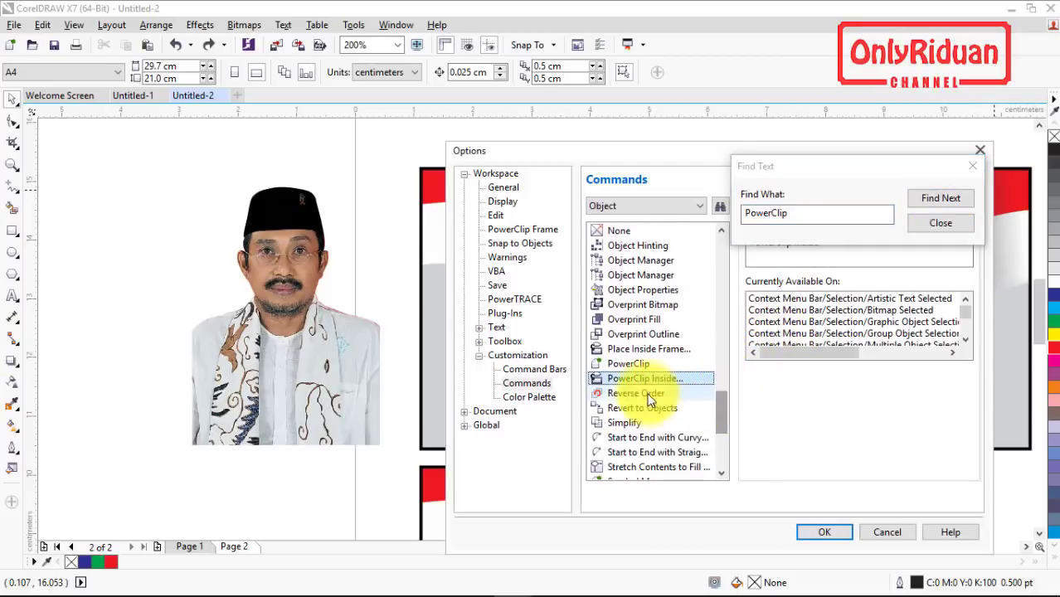
left_click(941, 222)
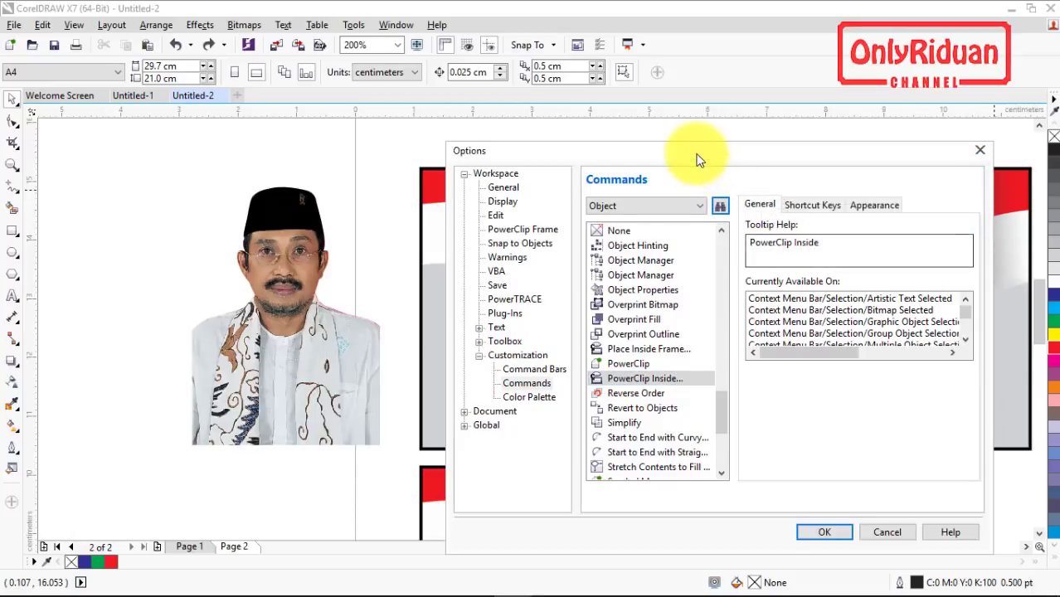
mouse_move(695, 156)
left_mouse_down()
mouse_move(636, 146)
mouse_move(668, 145)
left_mouse_up()
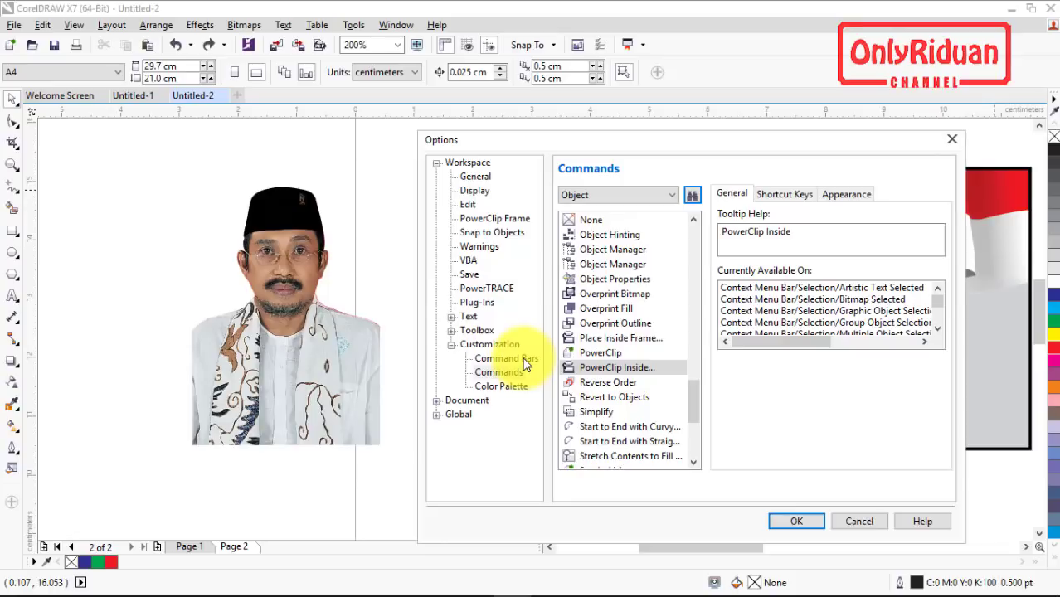
left_click(608, 367)
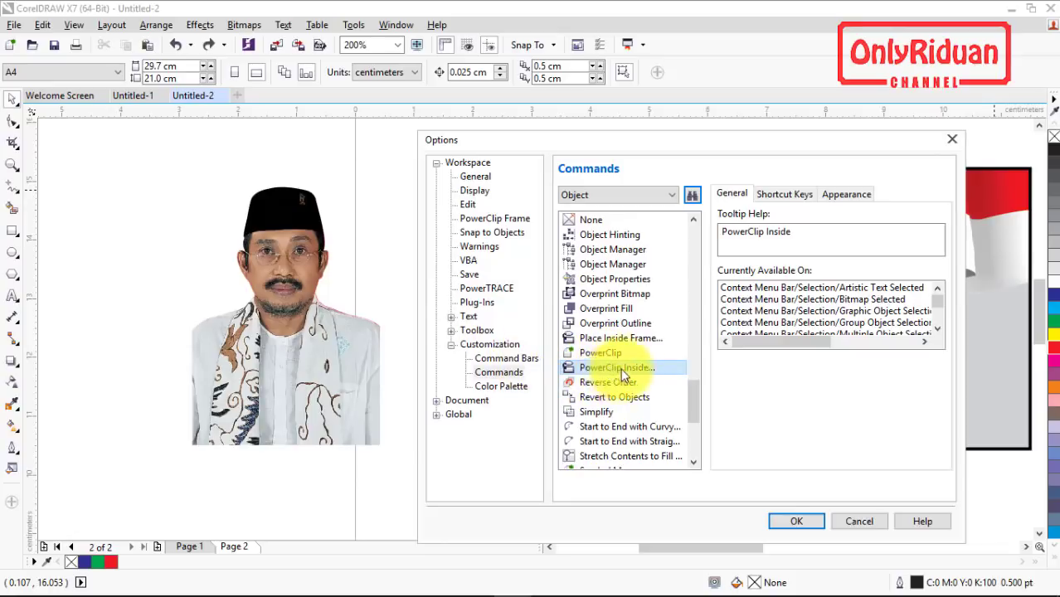
Assign W as the PowerClip Inside shortcut key and close Options
left_click(792, 197)
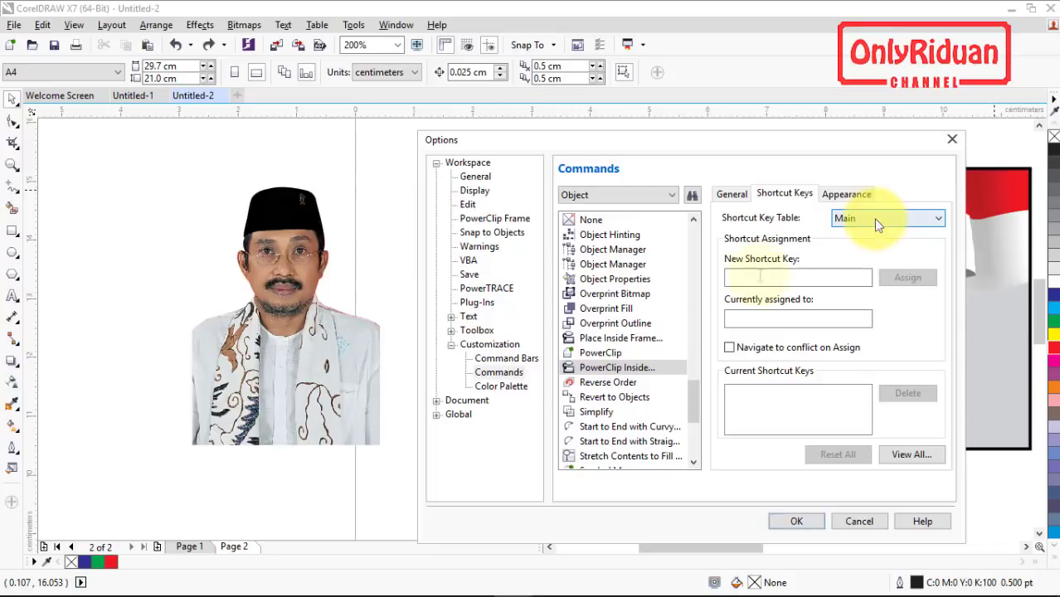
left_click(750, 276)
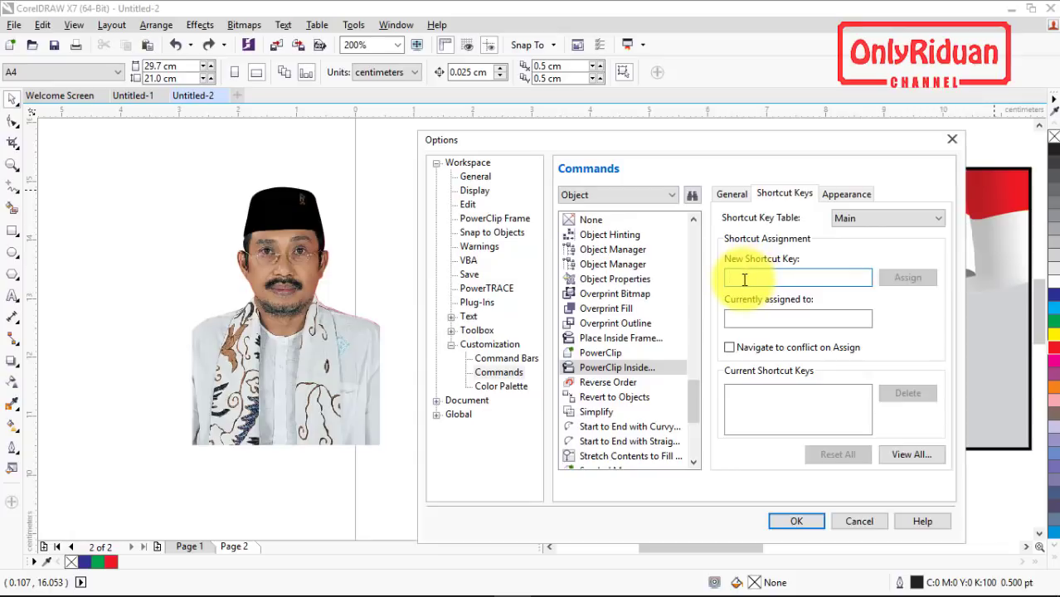
key("v")
type("W")
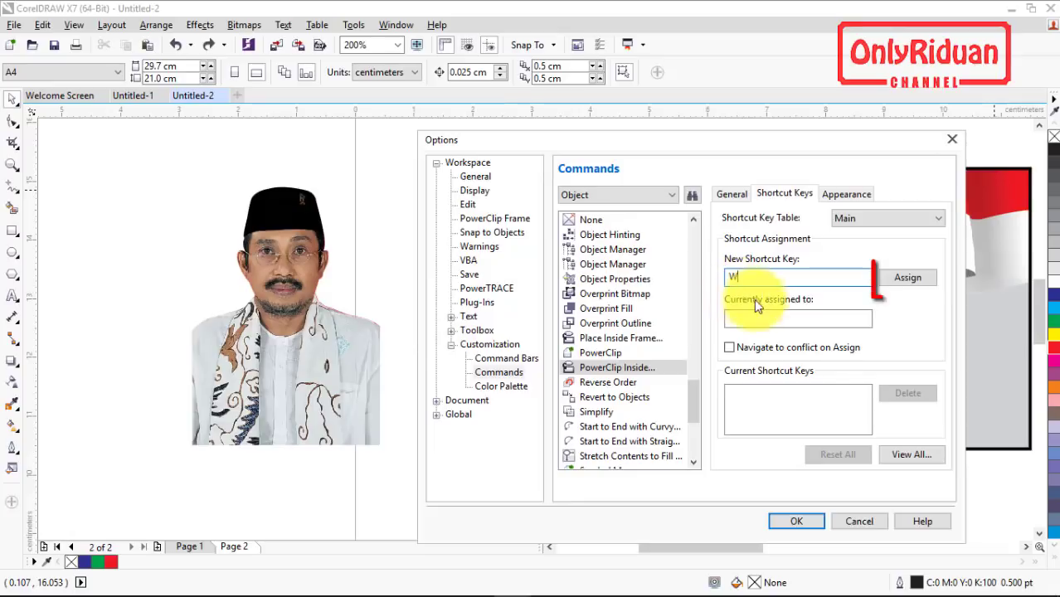
left_click(904, 279)
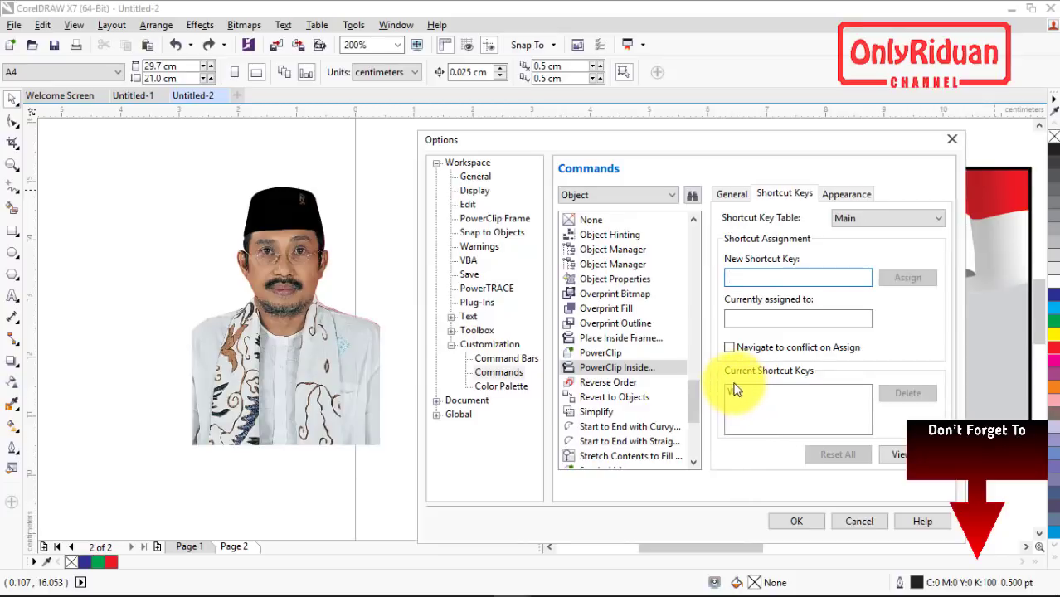
left_click(796, 521)
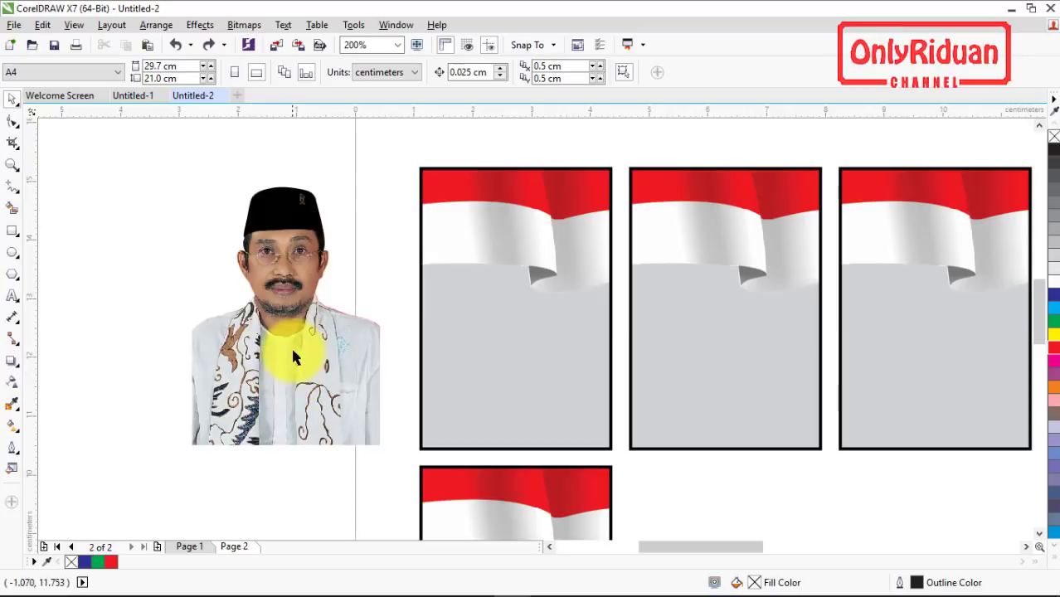
Test the W shortcut by clipping the portrait into the first flag frame, undoing twice
left_click(288, 286)
key("w")
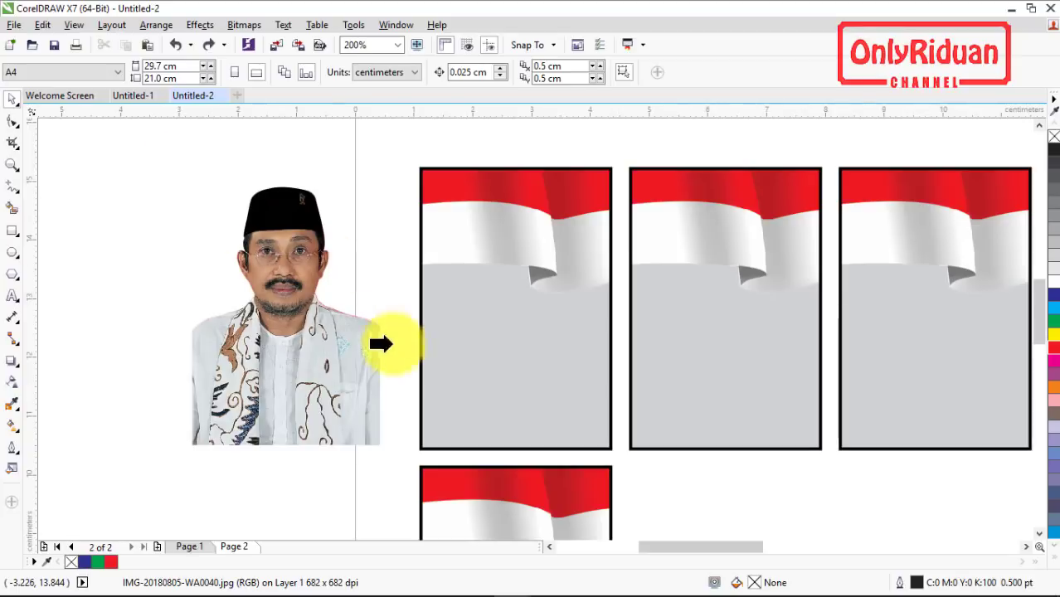
left_click(510, 336)
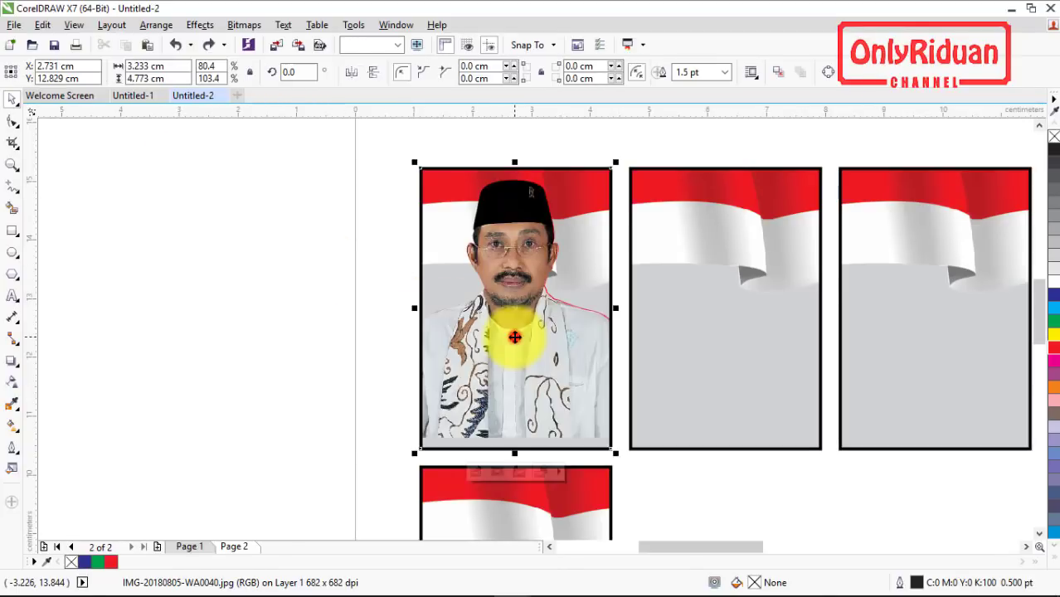
key("ctrl+z")
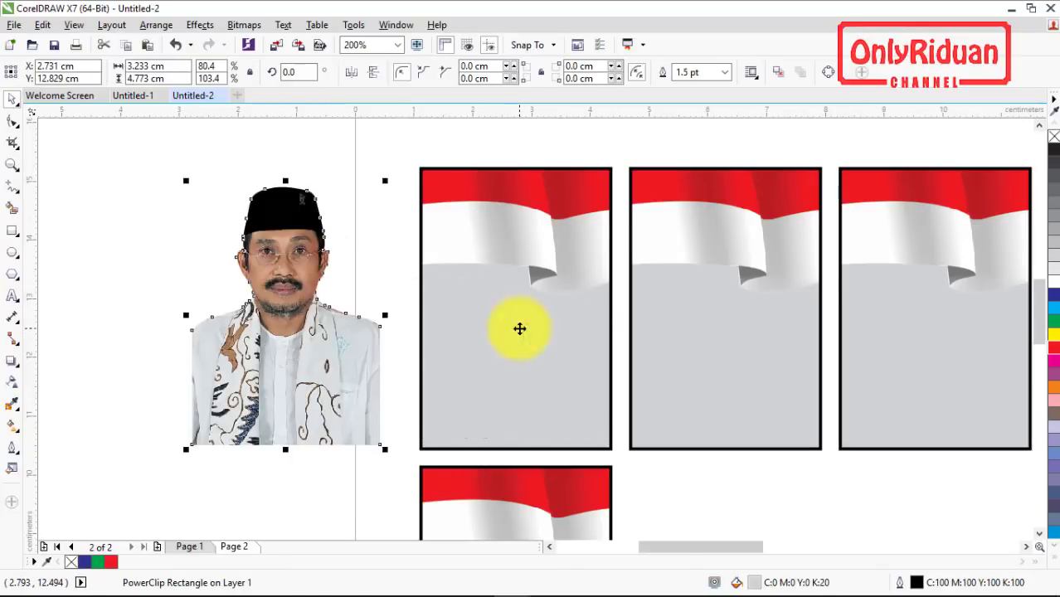
right_click(281, 329)
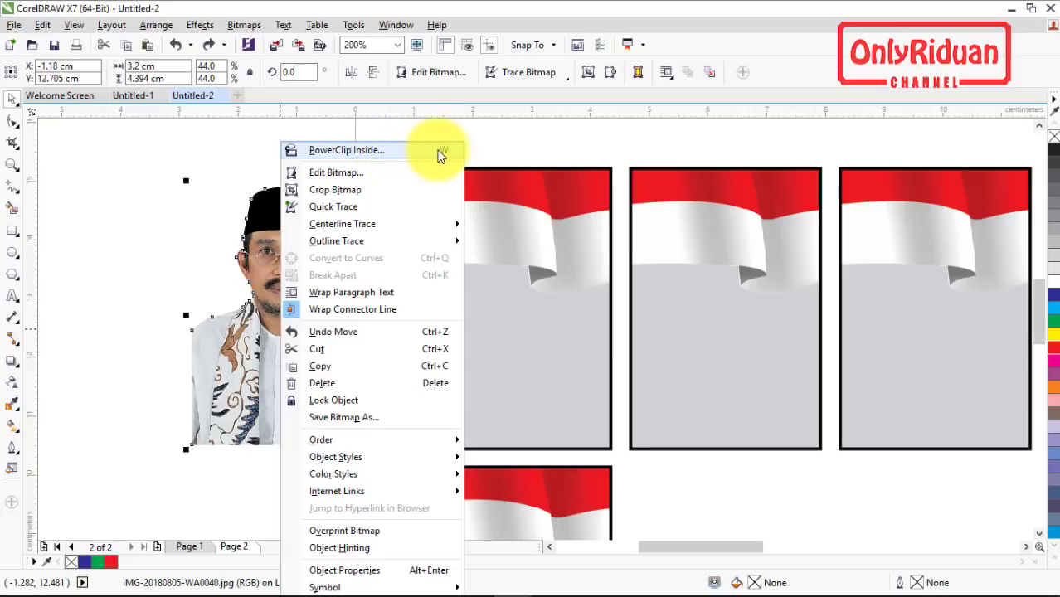
key("w")
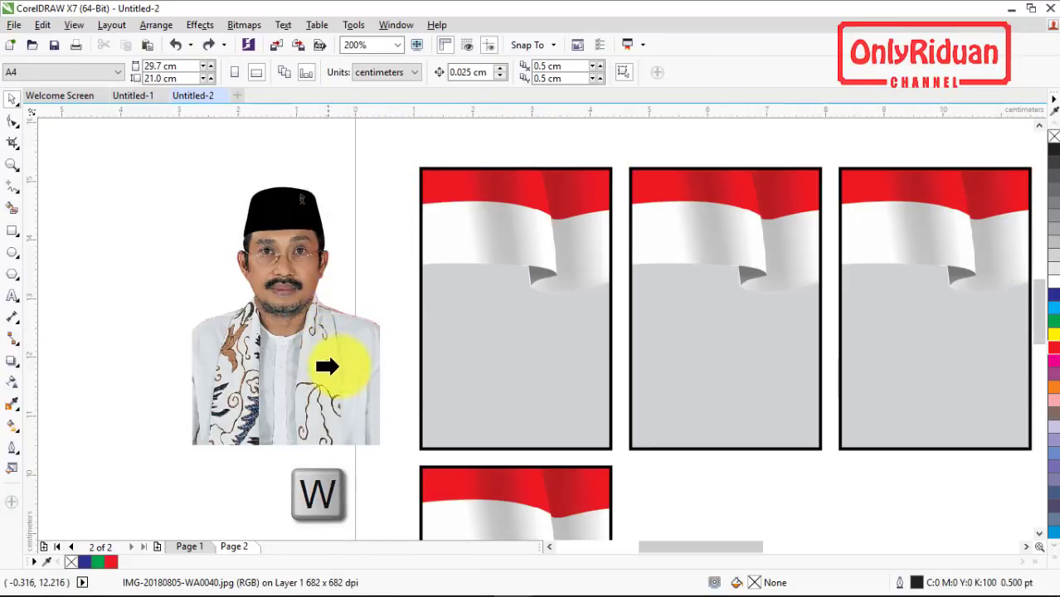
left_click(479, 355)
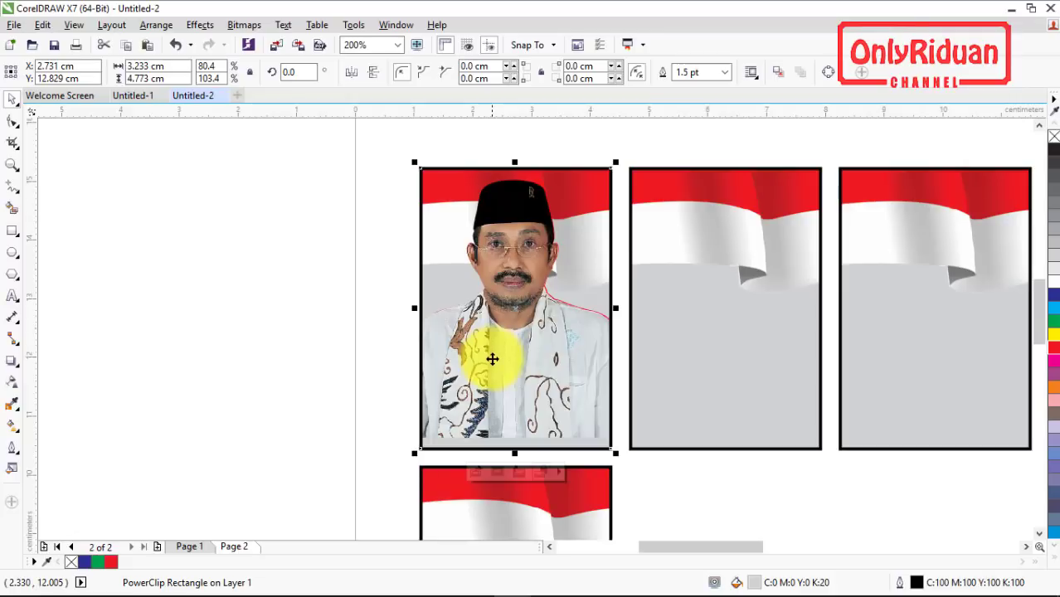
key("ctrl+z")
Clip the portrait photo inside the first flag frame and keep it there
right_click(294, 277)
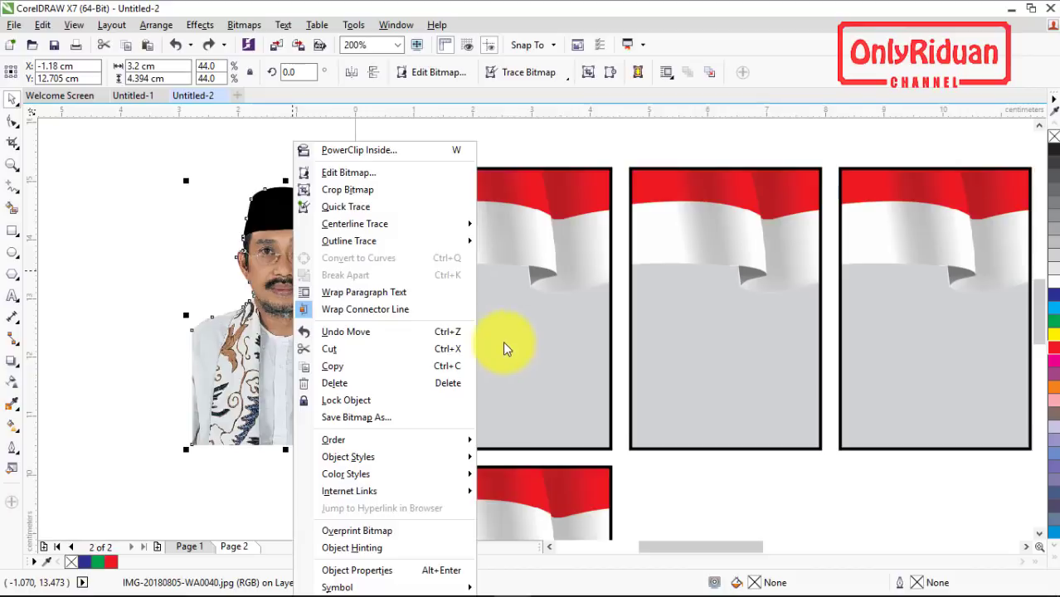
left_click(131, 235)
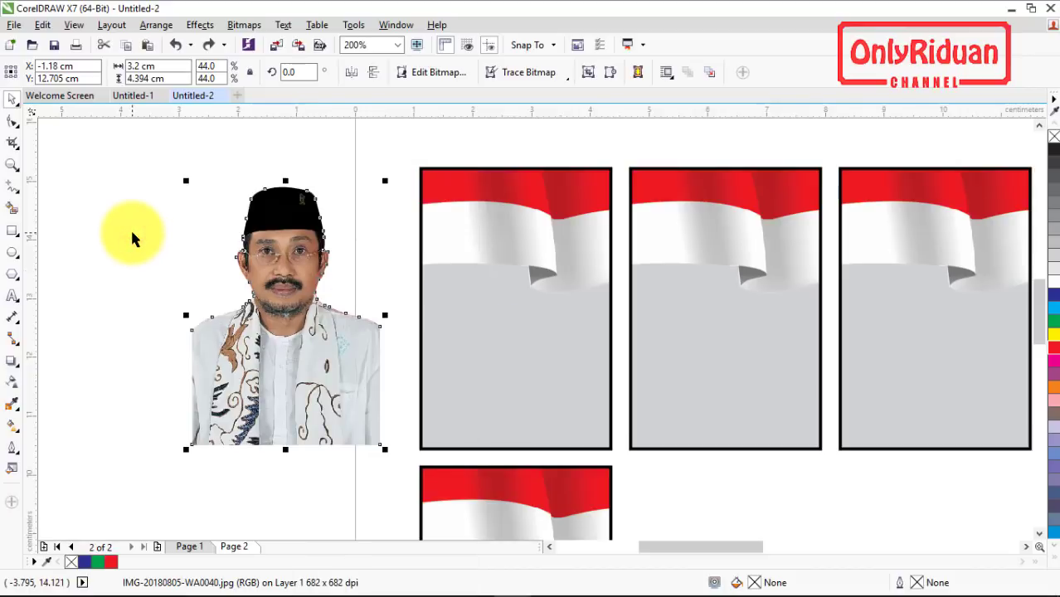
left_click_drag(273, 305, 459, 319)
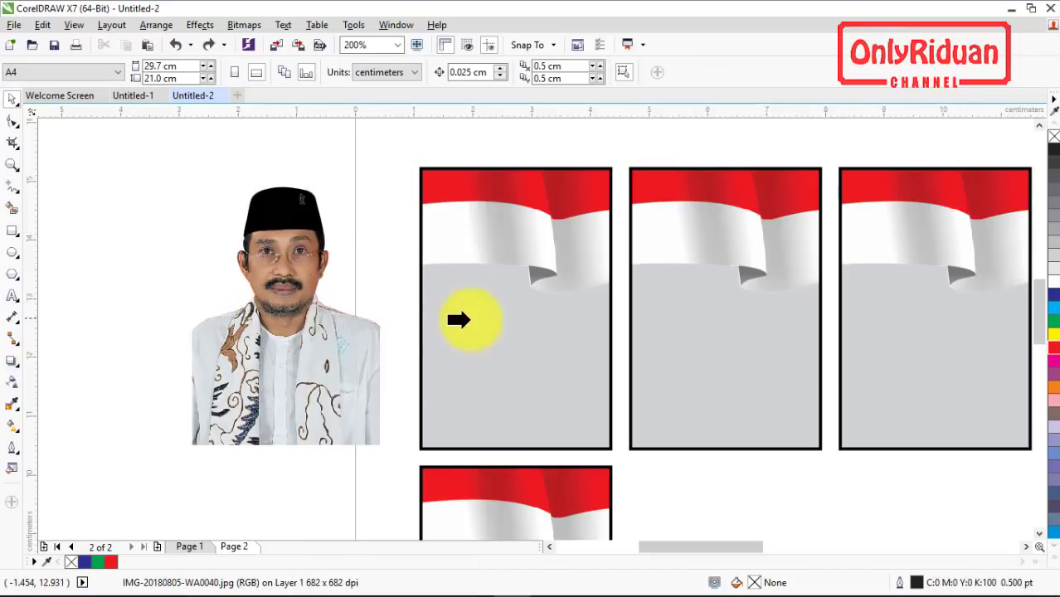
left_click(508, 327)
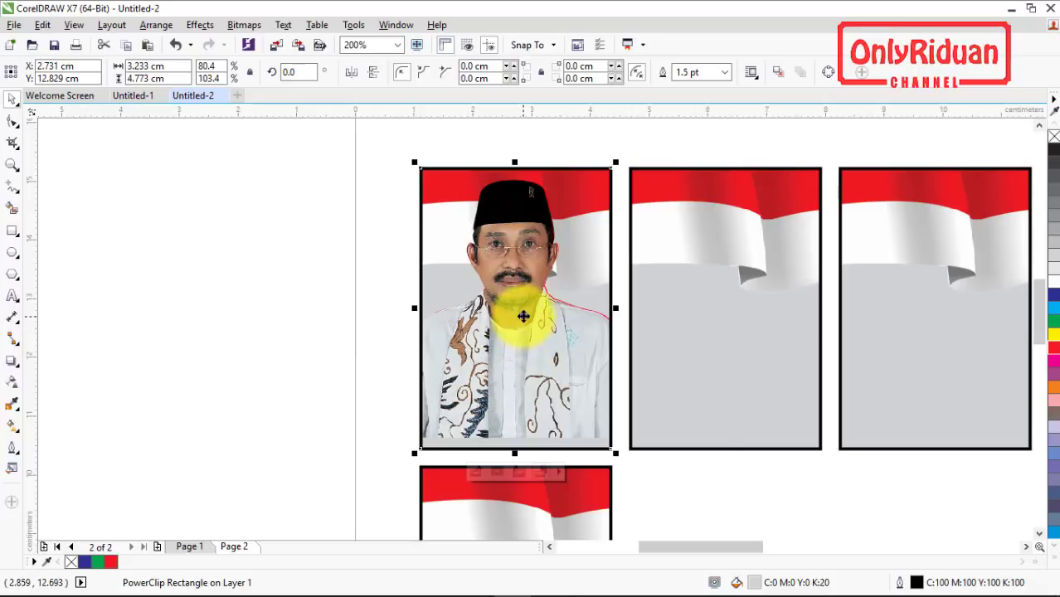
right_click(523, 315)
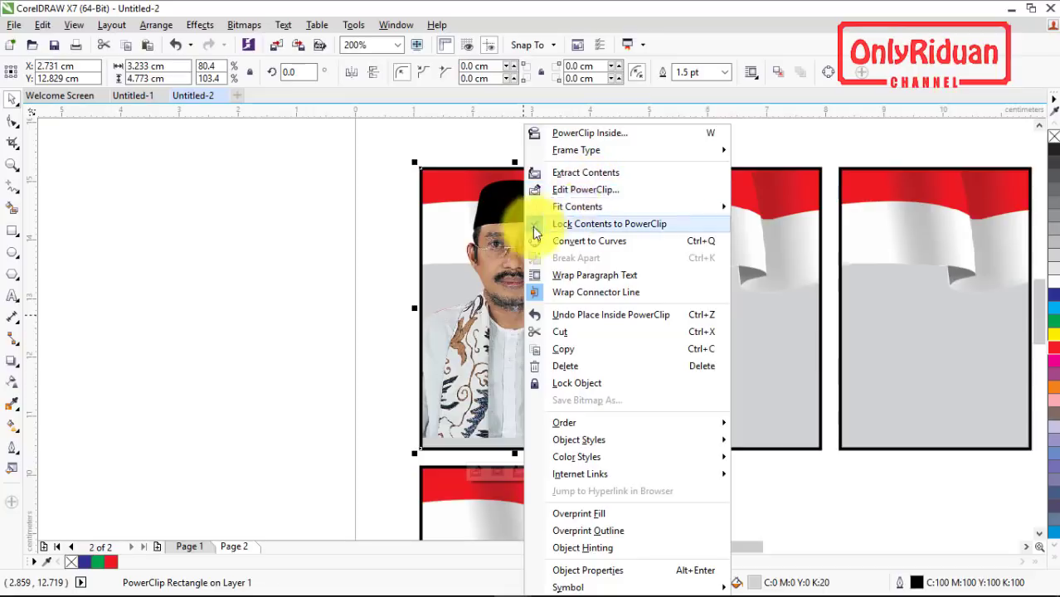
mouse_move(577, 206)
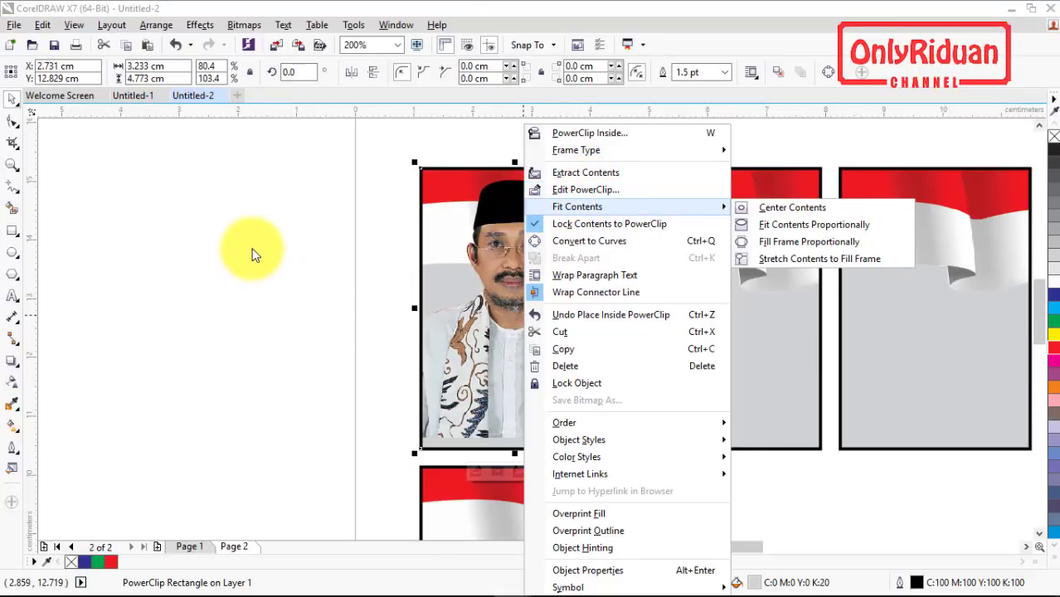
left_click(253, 249)
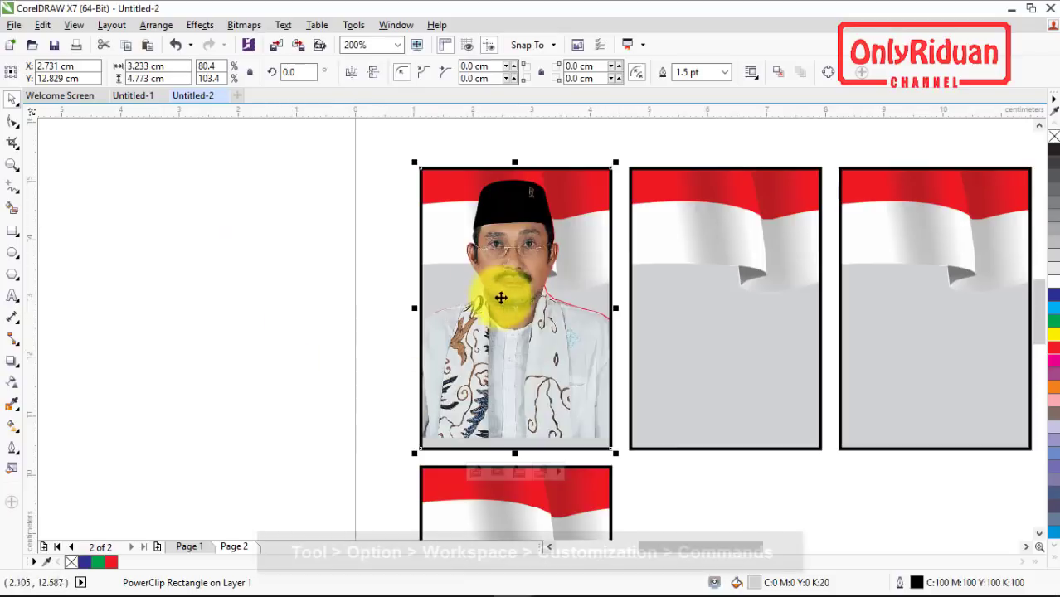
Reopen Options at Commands and find the Edit PowerClip command
left_click(353, 25)
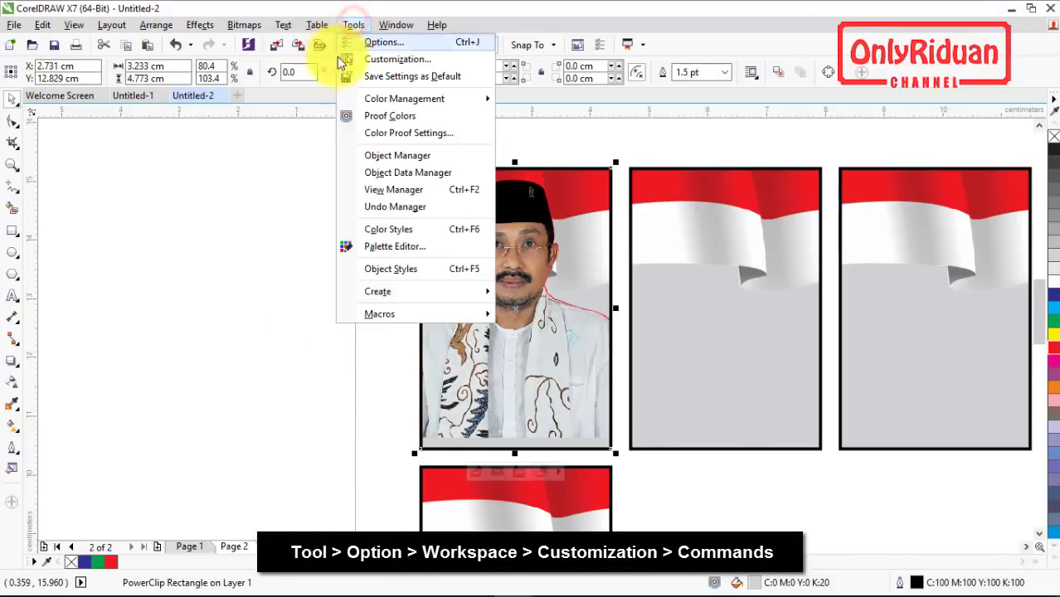
left_click(383, 42)
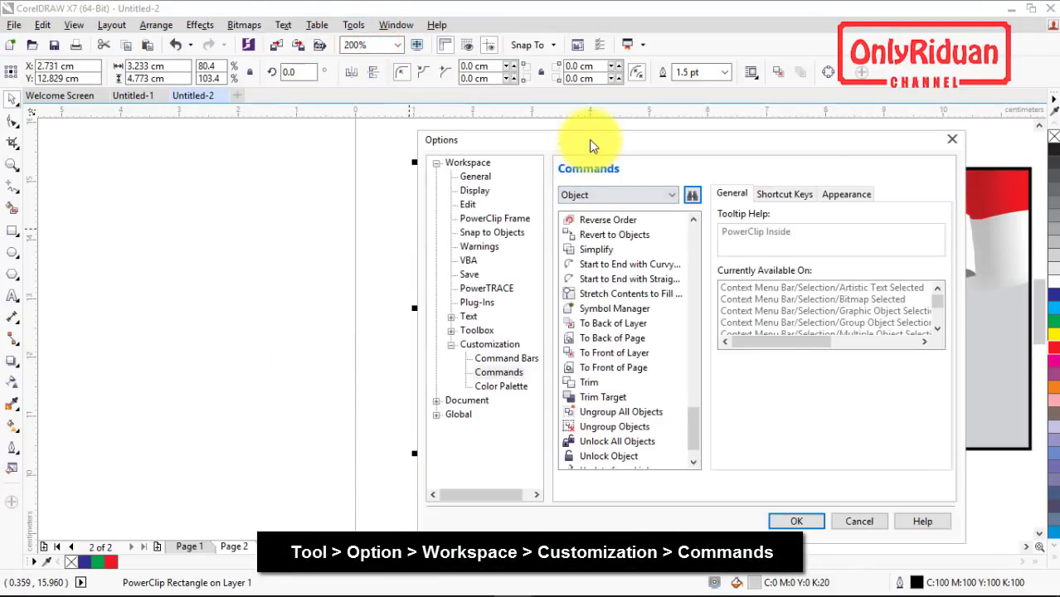
left_click_drag(588, 139, 390, 137)
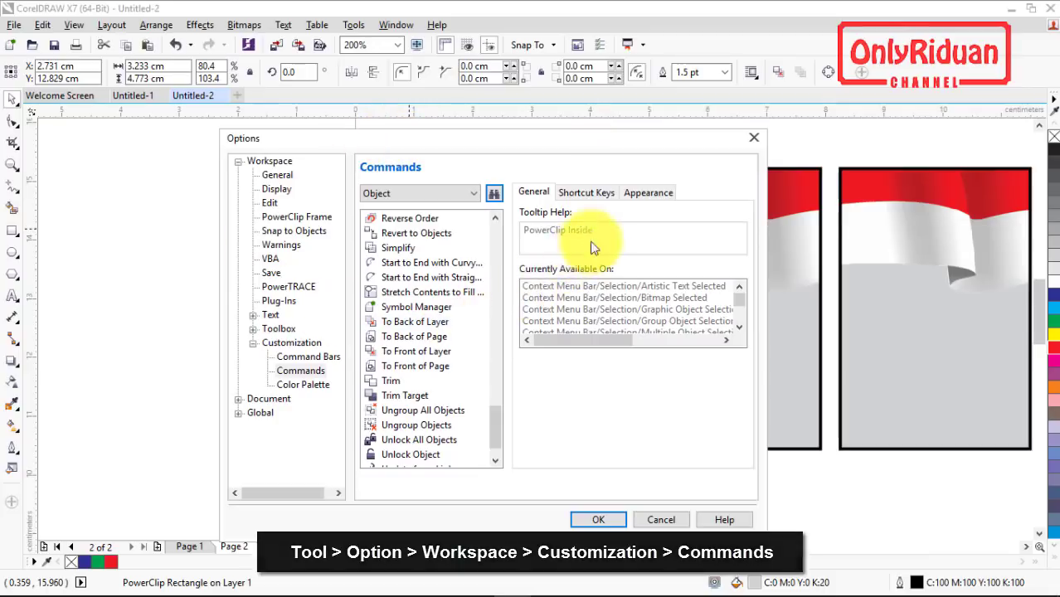
left_click(494, 193)
type("Edit PowerClip")
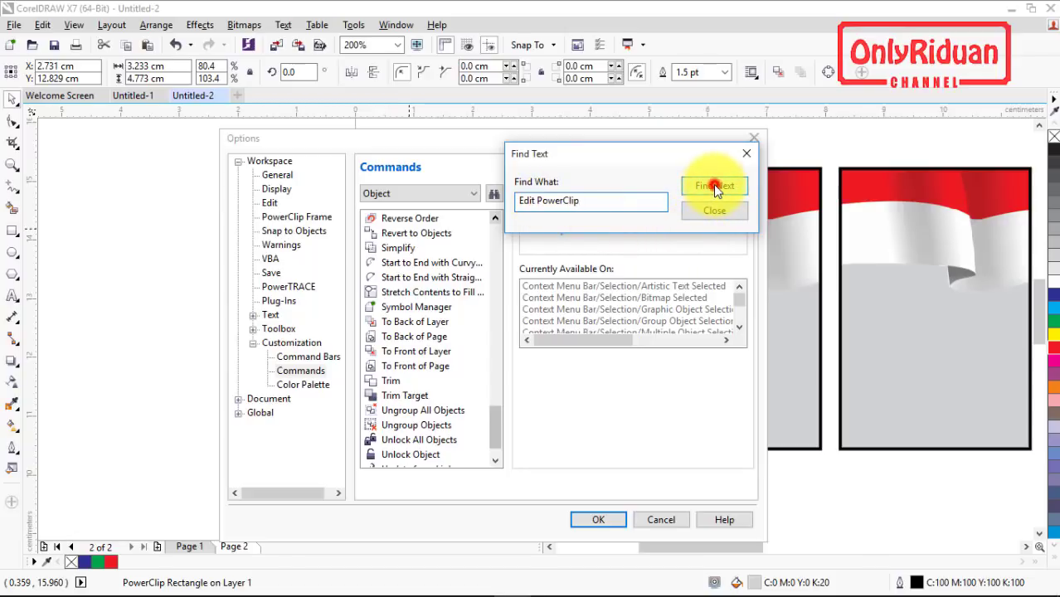
left_click(693, 189)
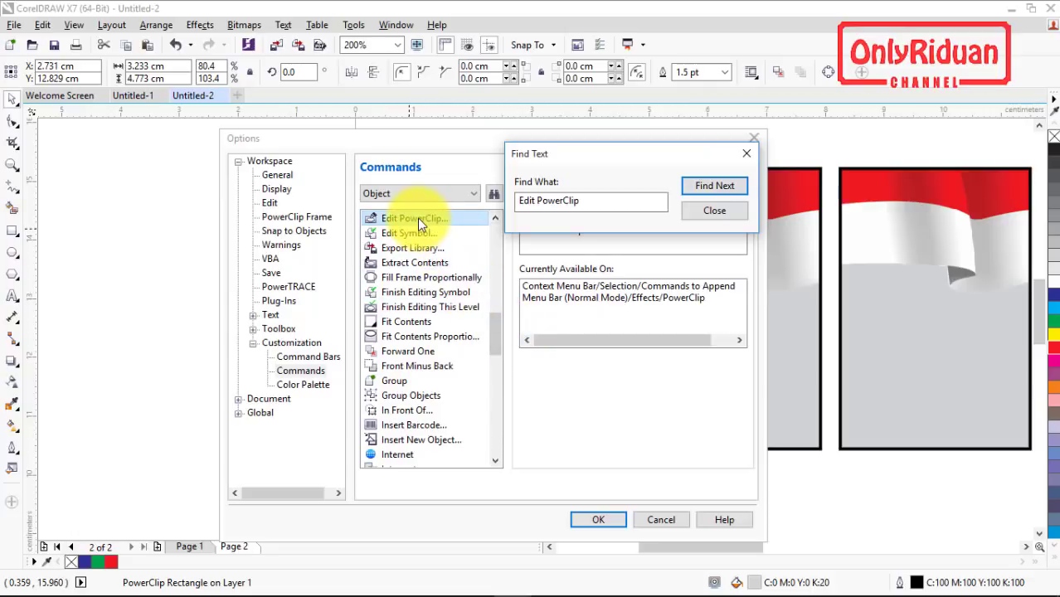
left_click(728, 212)
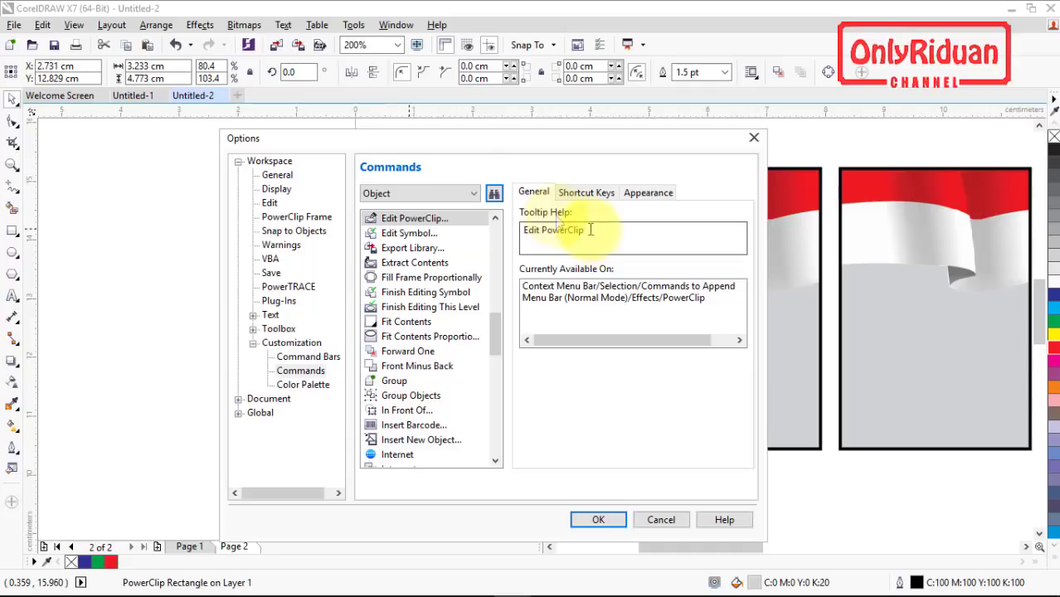
Assign Q as the Edit PowerClip shortcut key and close Options
left_click(585, 192)
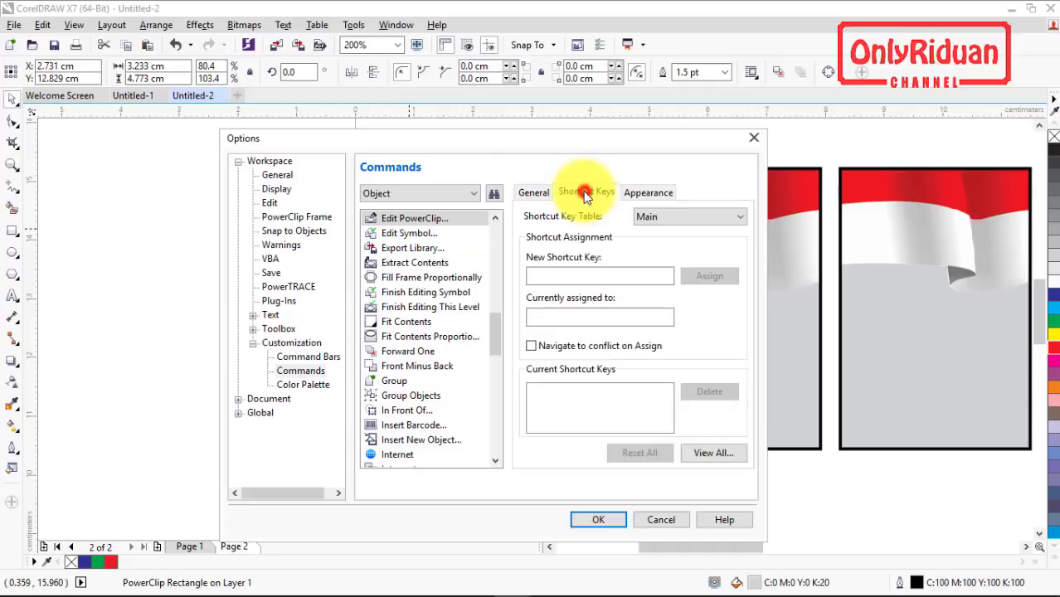
left_click(550, 274)
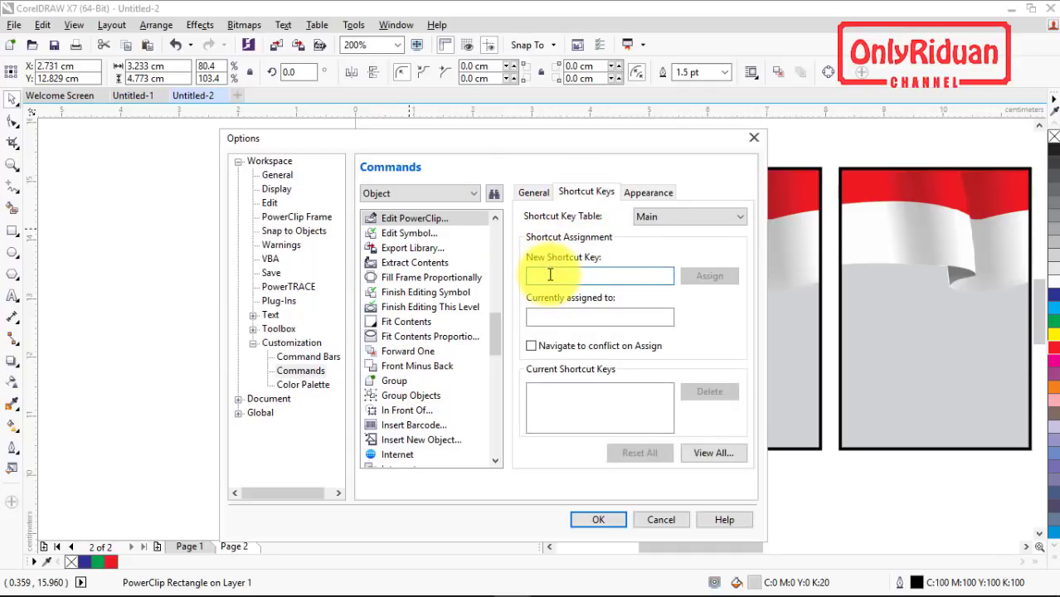
key("q")
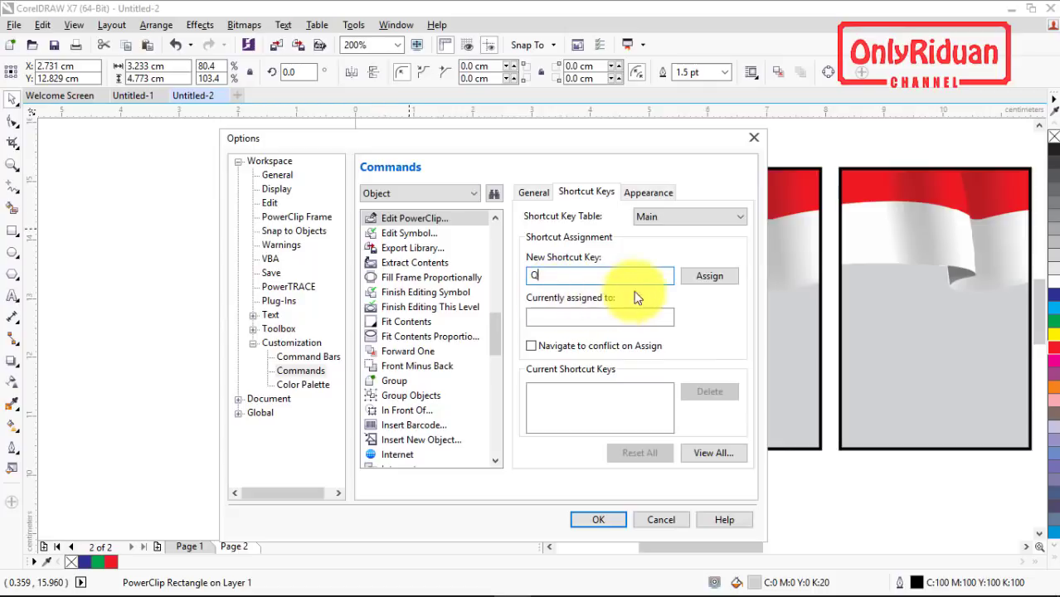
left_click(709, 278)
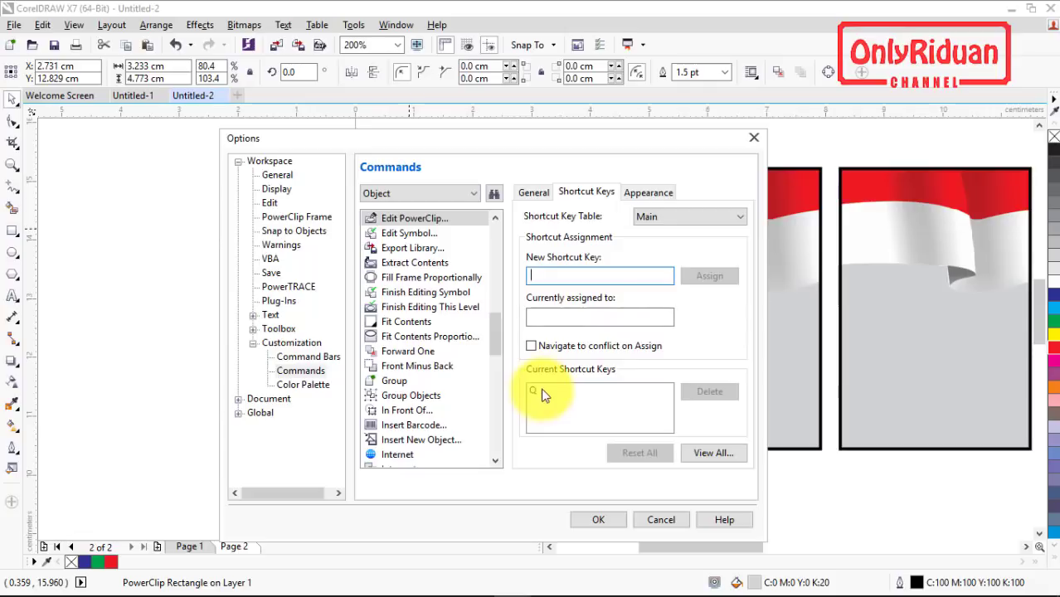
left_click(601, 517)
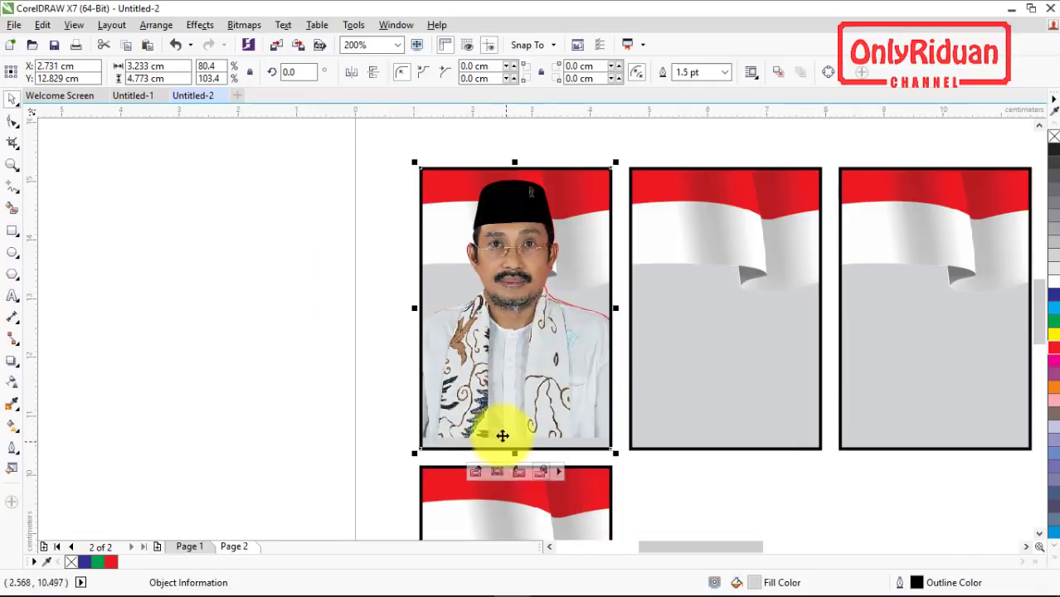
Edit the first frame's contents, nudge the portrait down, then Finish Editing This Level
left_click(344, 363)
key("ctrl+z")
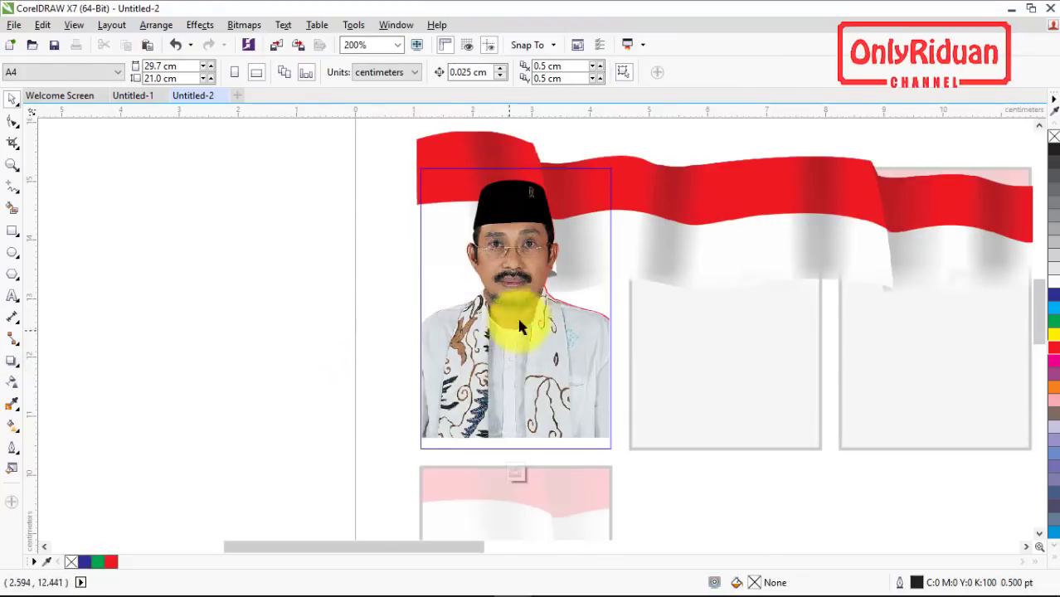
left_click(512, 321)
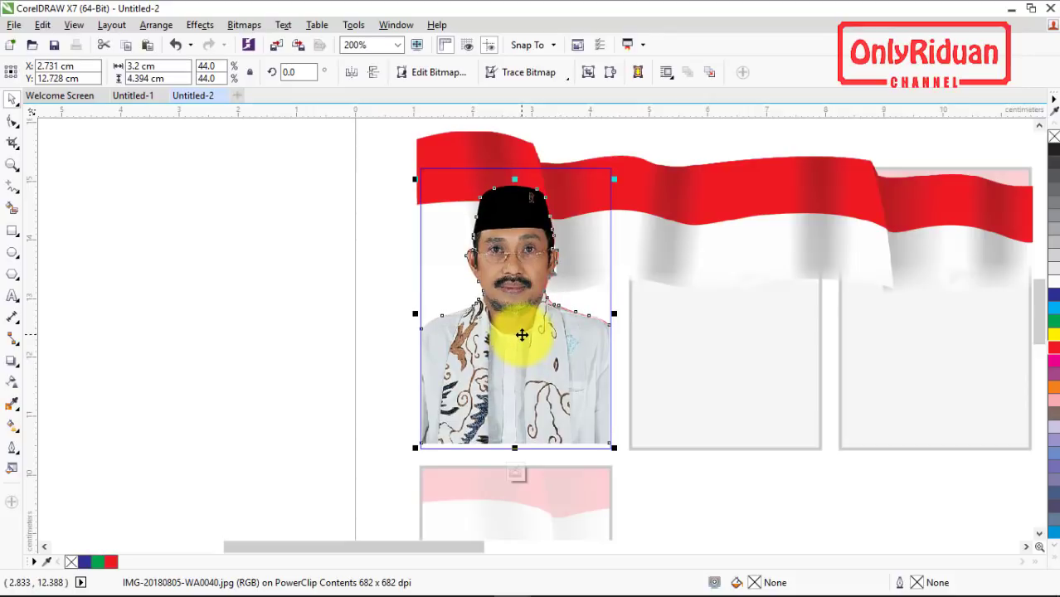
key("Down")
key("Down")
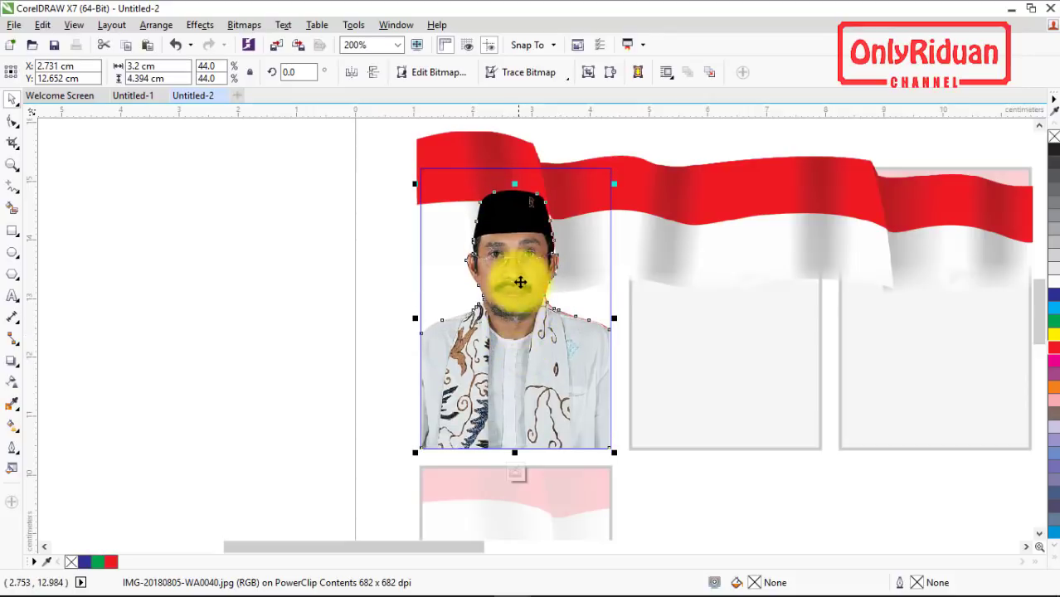
right_click(524, 272)
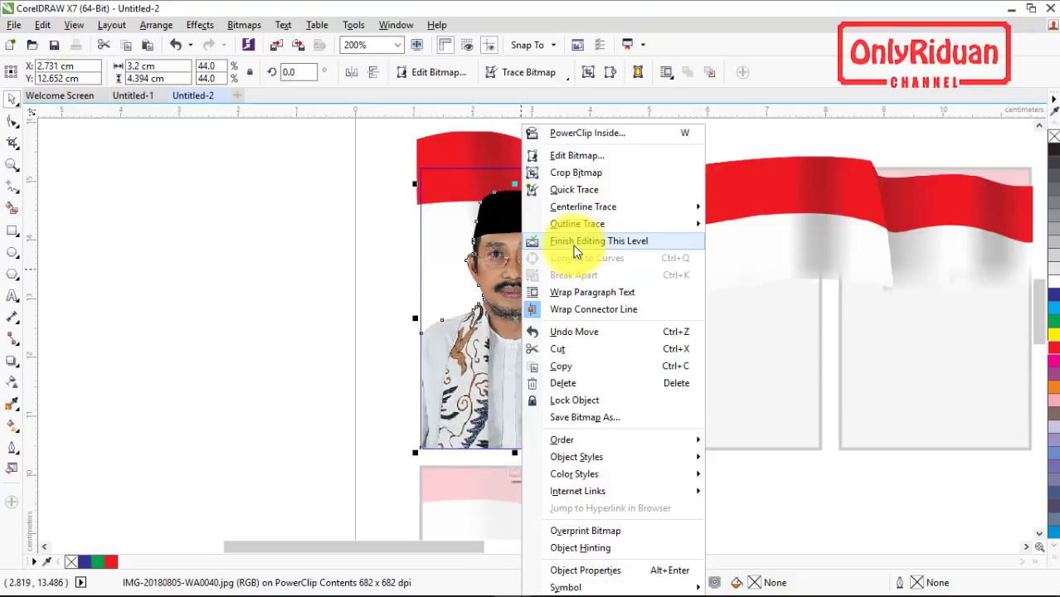
left_click(488, 335)
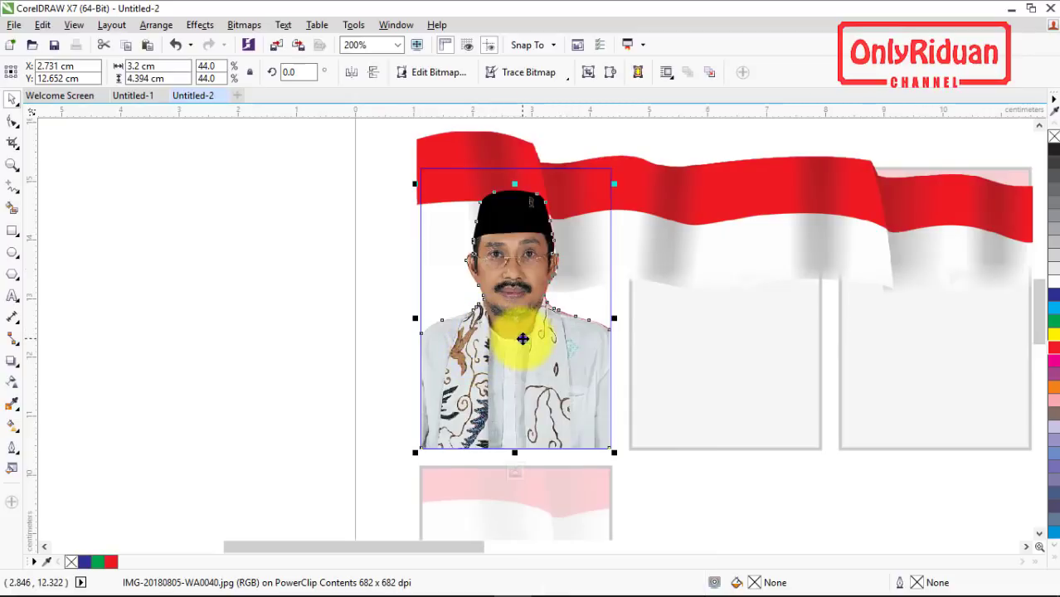
right_click(521, 339)
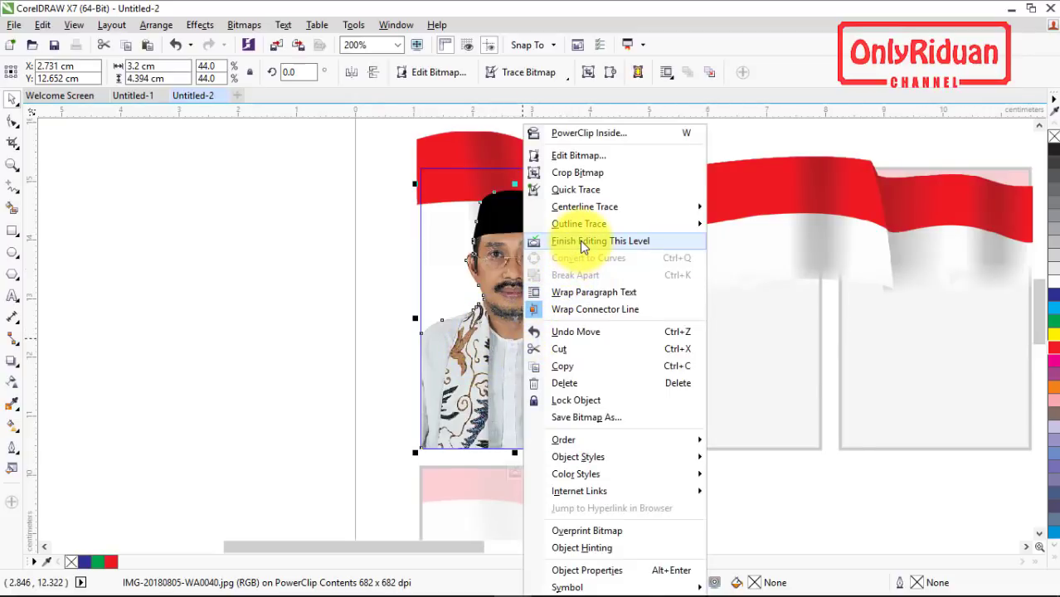
left_click(579, 240)
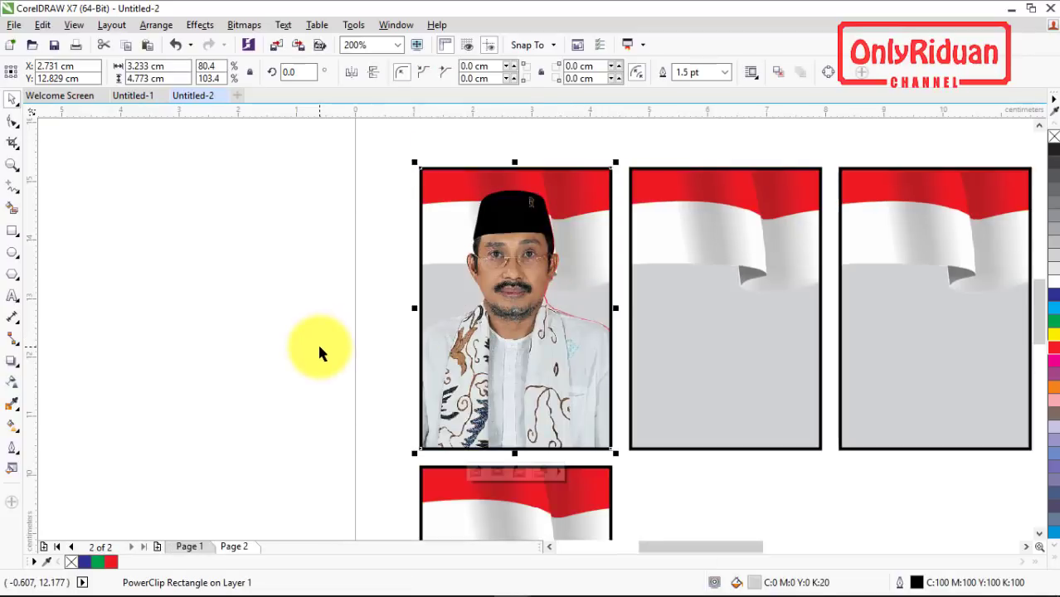
Reopen Options and search 'FEding' until Finish Editing This Level is found
left_click(354, 24)
left_click(369, 40)
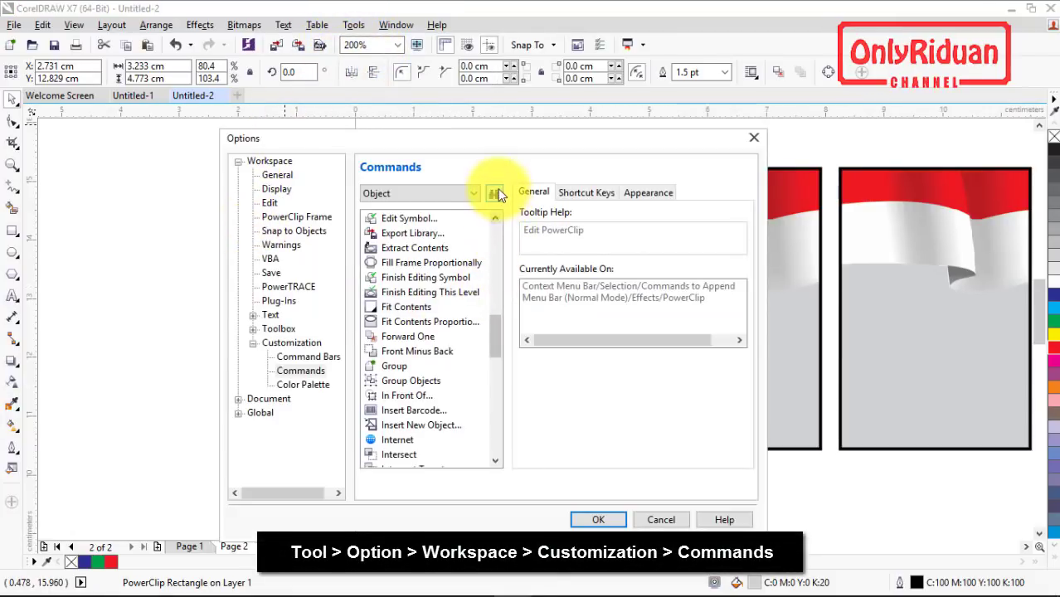
left_click(494, 194)
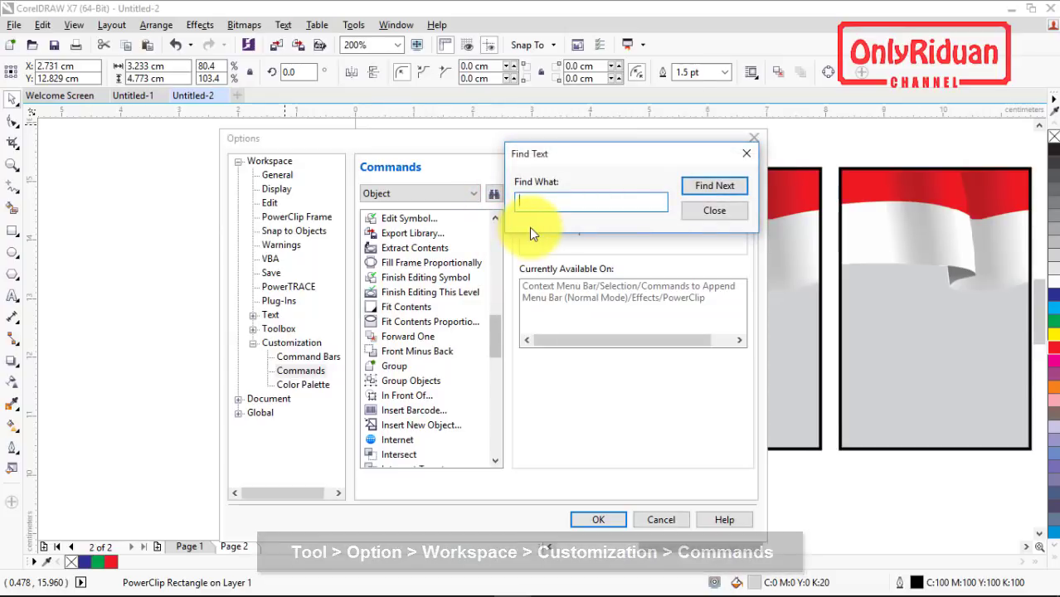
type("Finish")
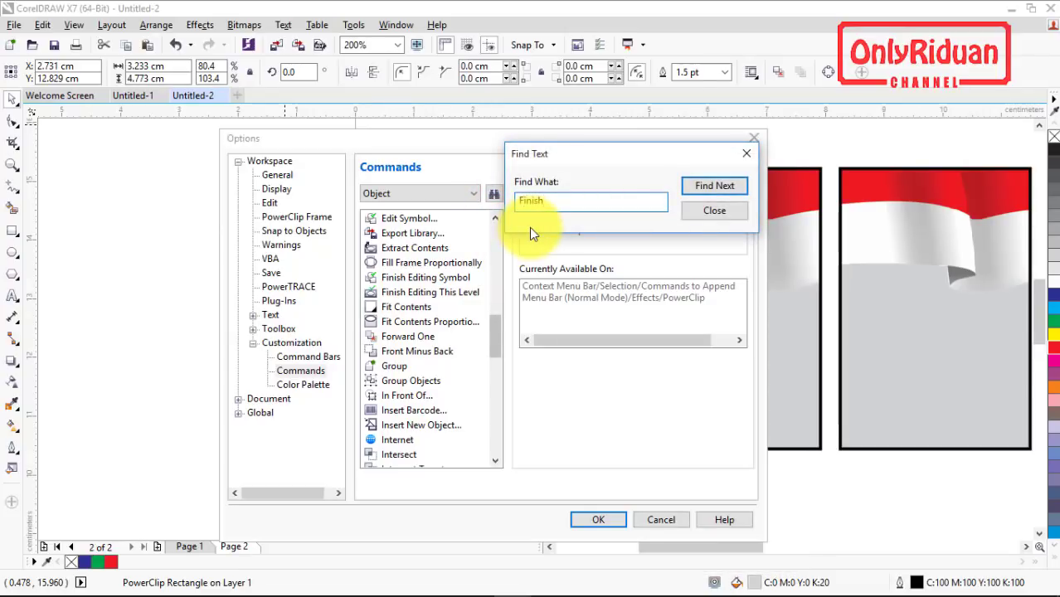
type(" Editi")
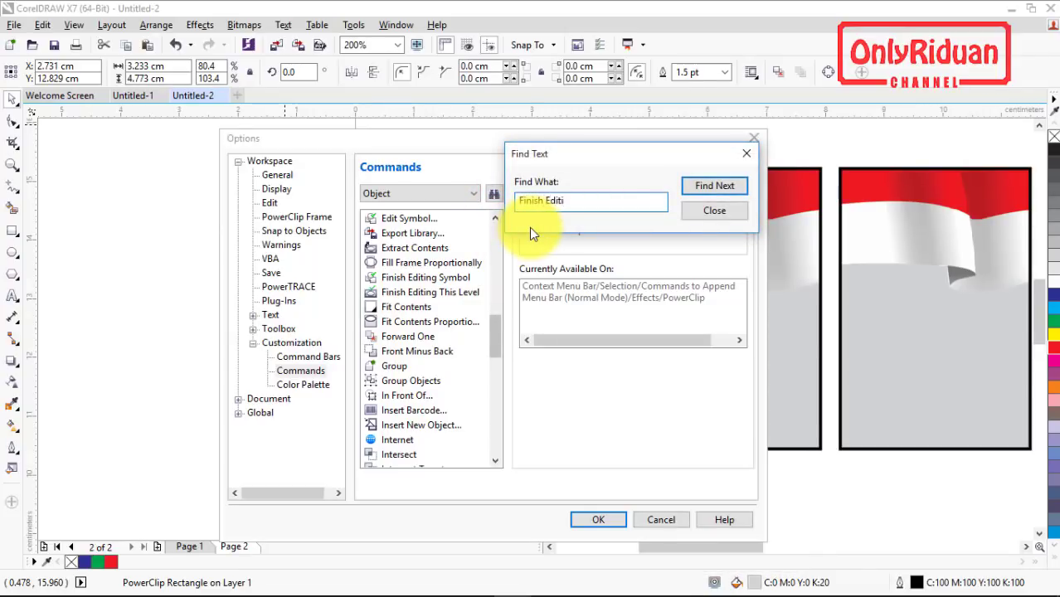
type("ng")
left_click(715, 186)
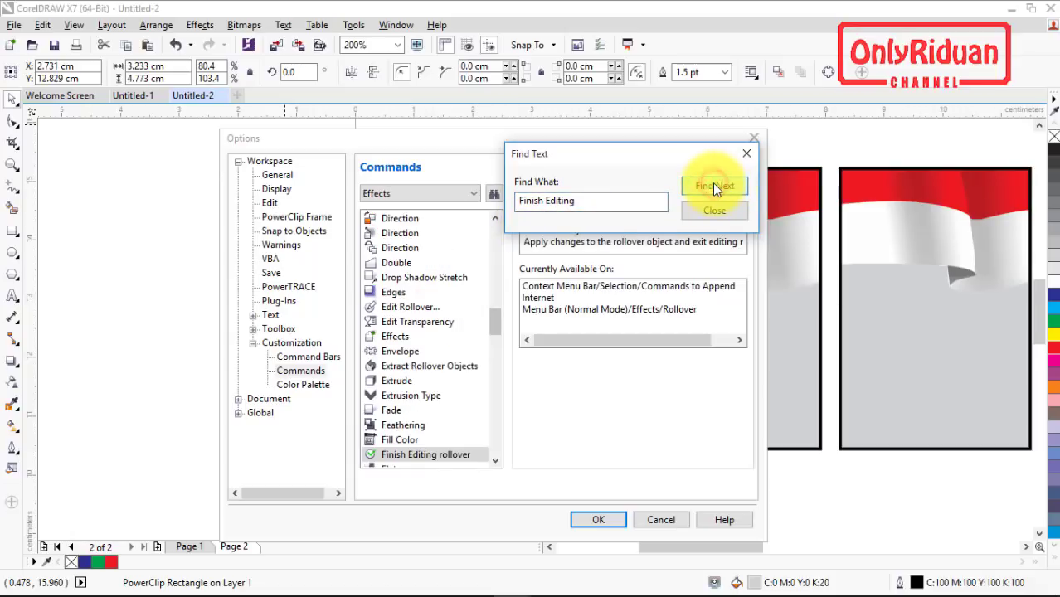
left_click(496, 324)
left_click_drag(496, 323, 500, 345)
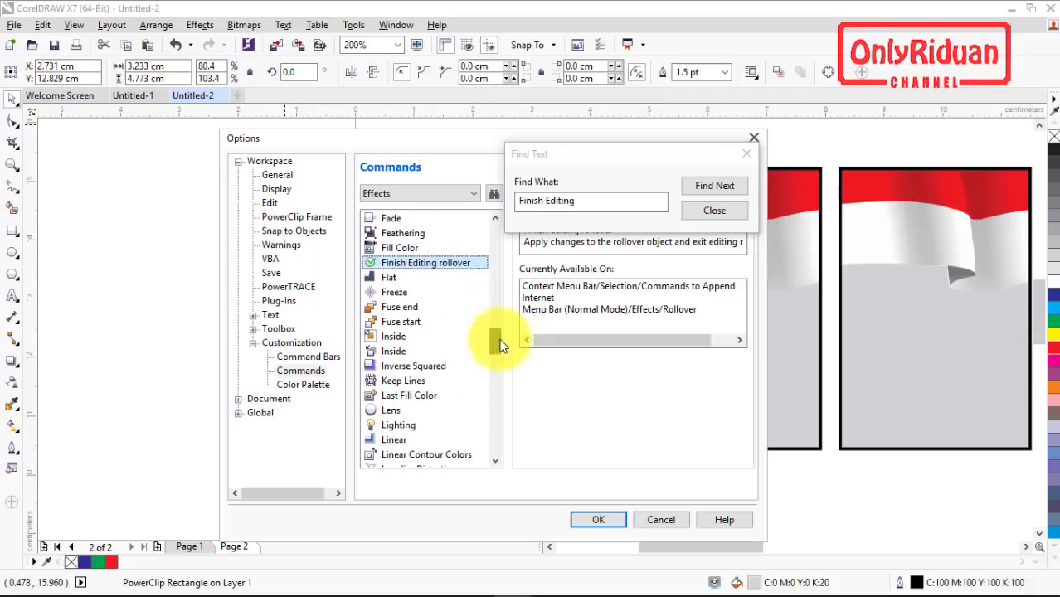
mouse_move(501, 344)
left_mouse_down()
mouse_move(505, 328)
mouse_move(507, 358)
mouse_move(507, 329)
left_mouse_up()
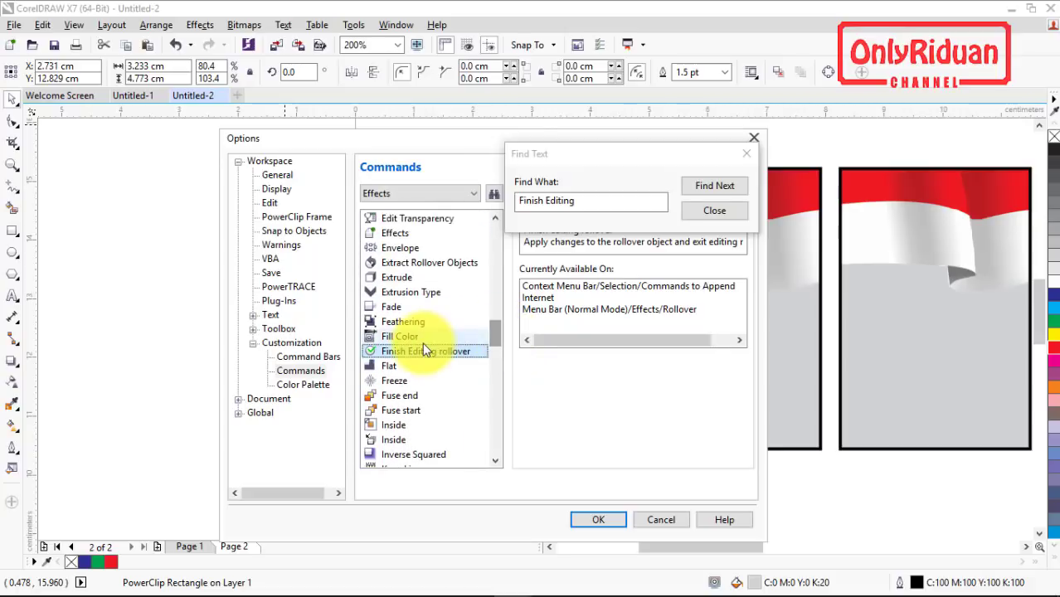
left_click(709, 188)
left_click(712, 190)
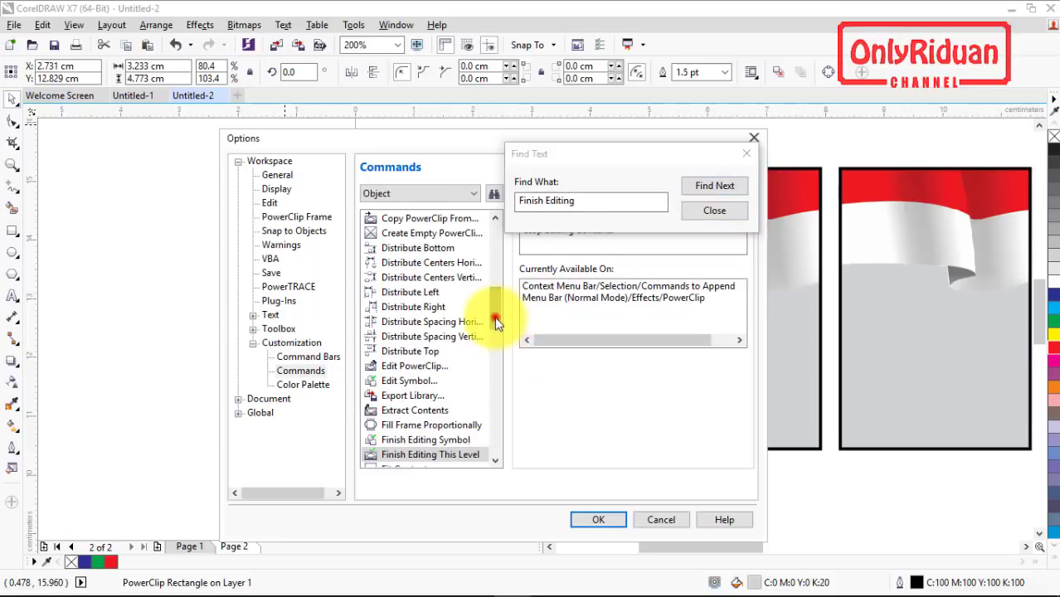
left_click_drag(494, 320, 494, 330)
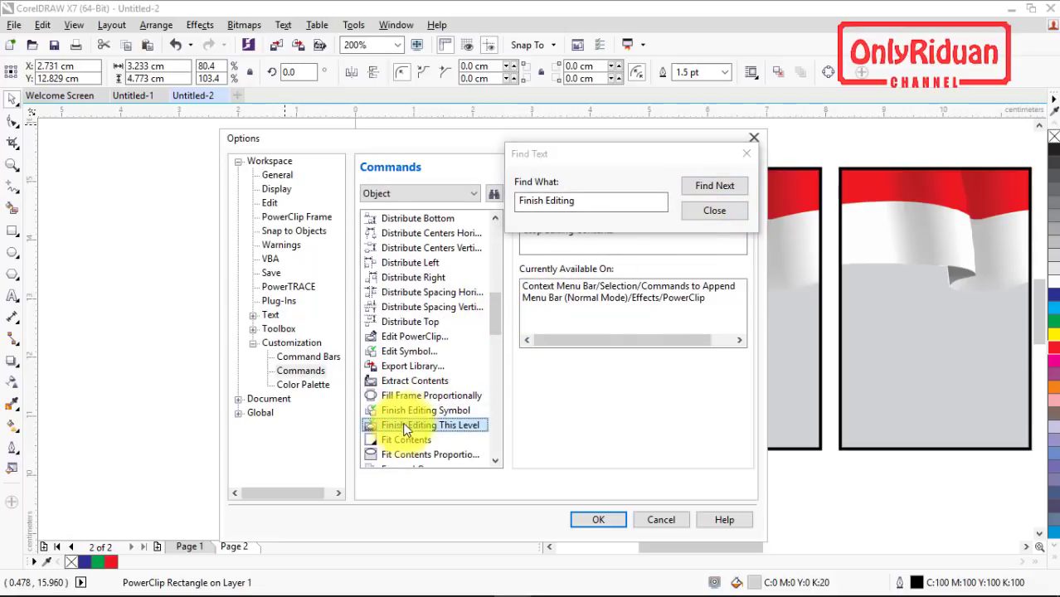
left_click(715, 212)
Assign F as the Finish Editing This Level shortcut key and close Options
left_click(452, 424)
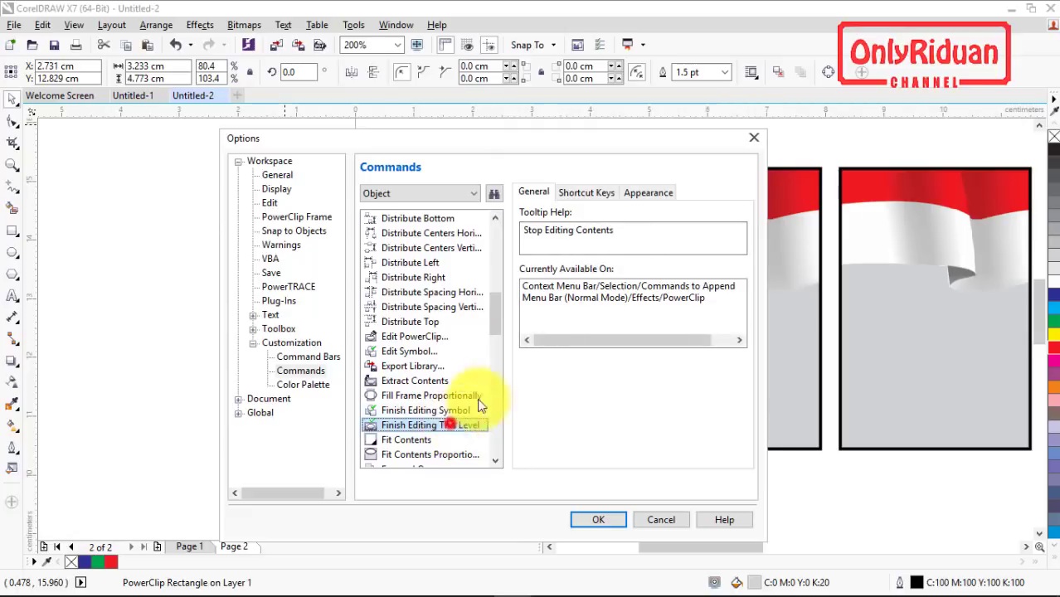
left_click(588, 193)
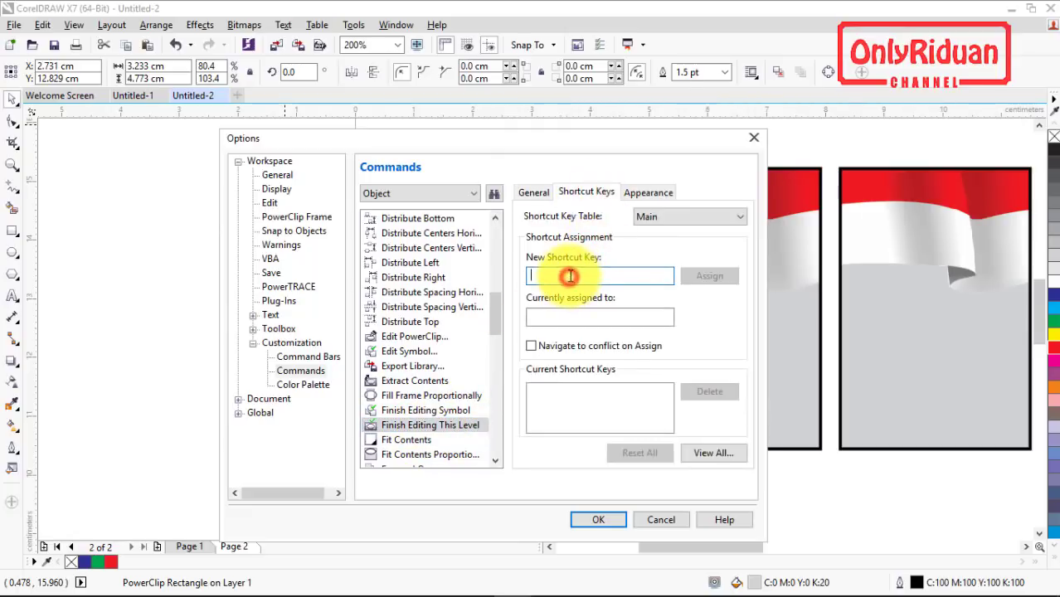
key("f")
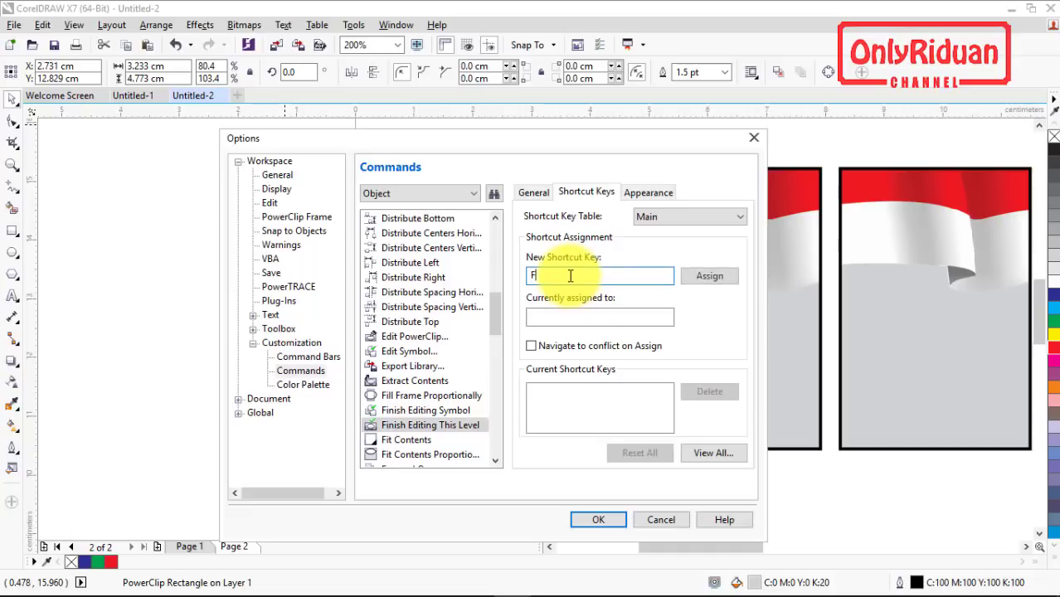
left_click(709, 276)
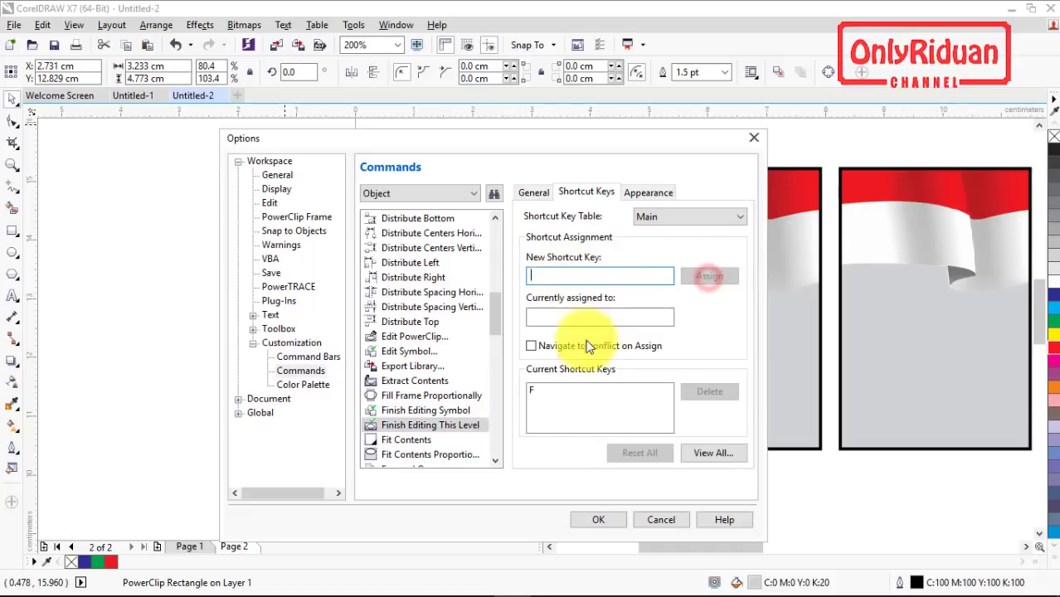
left_click(598, 519)
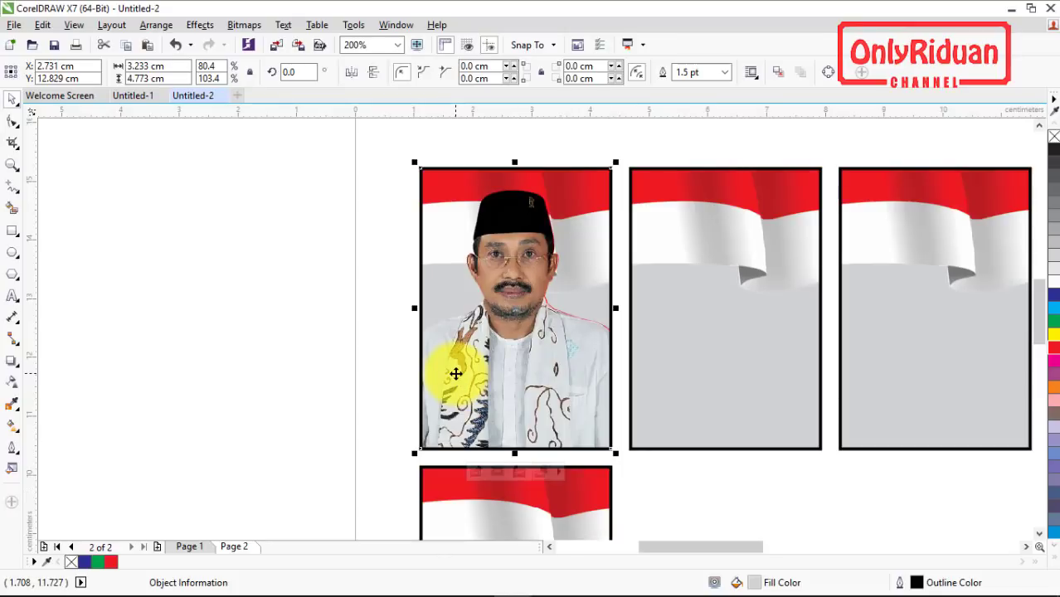
Extract the portrait from its flag frame and move it left of the page
key("f")
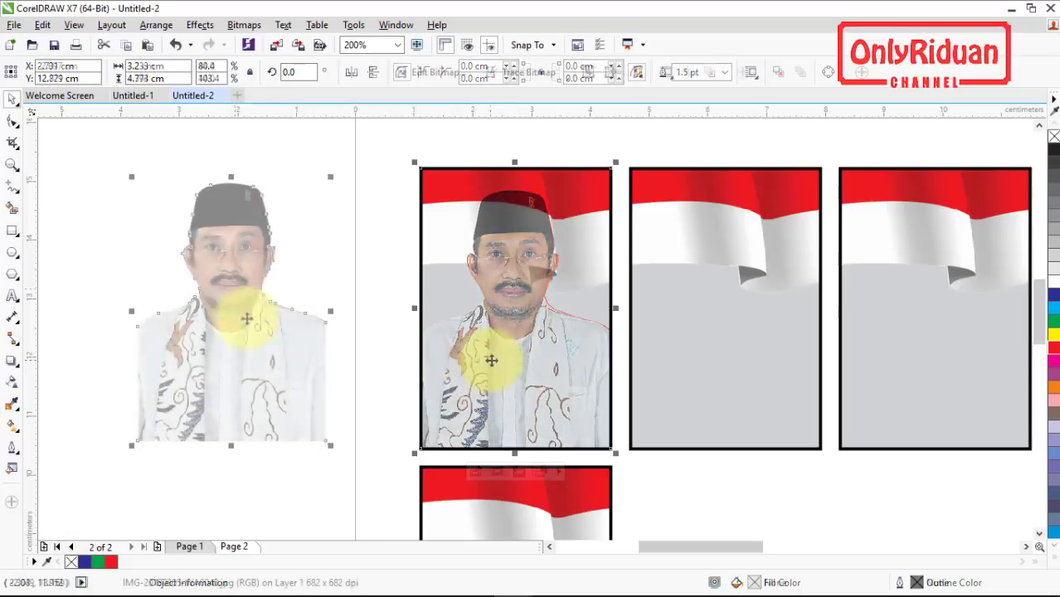
left_click_drag(455, 373, 280, 358)
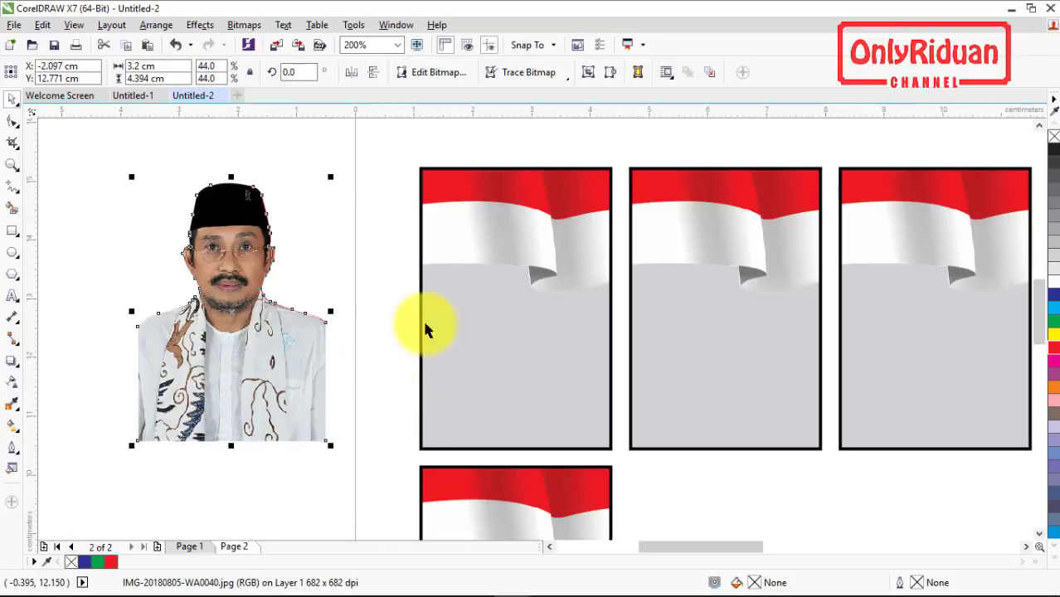
left_click(336, 450)
left_click(249, 383)
Clip the portrait into the first flag frame, nudge it lower, and switch to Untitled-1
key("w")
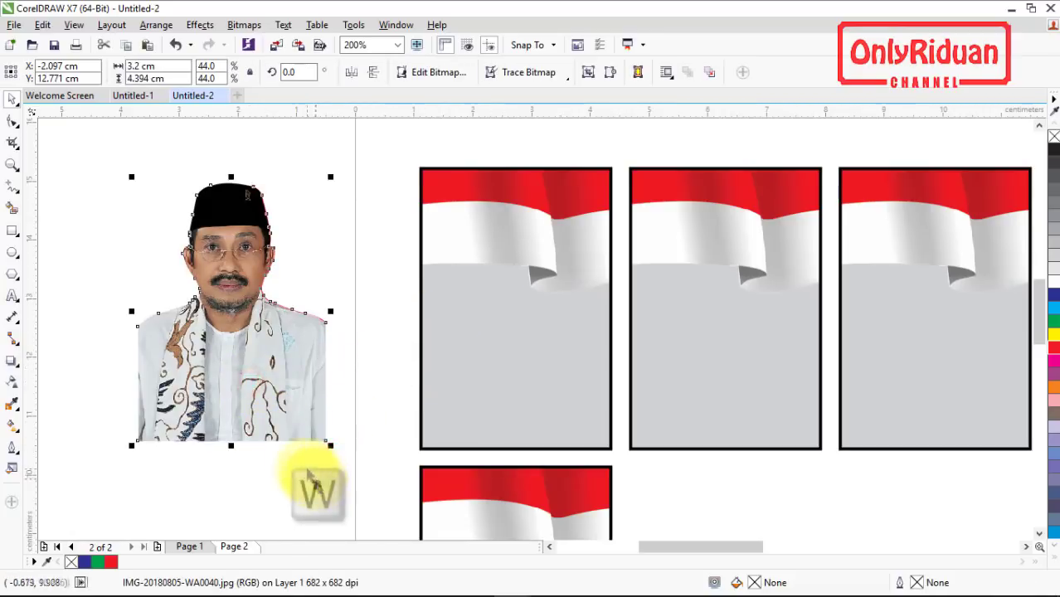
left_click(295, 469)
left_click(487, 366)
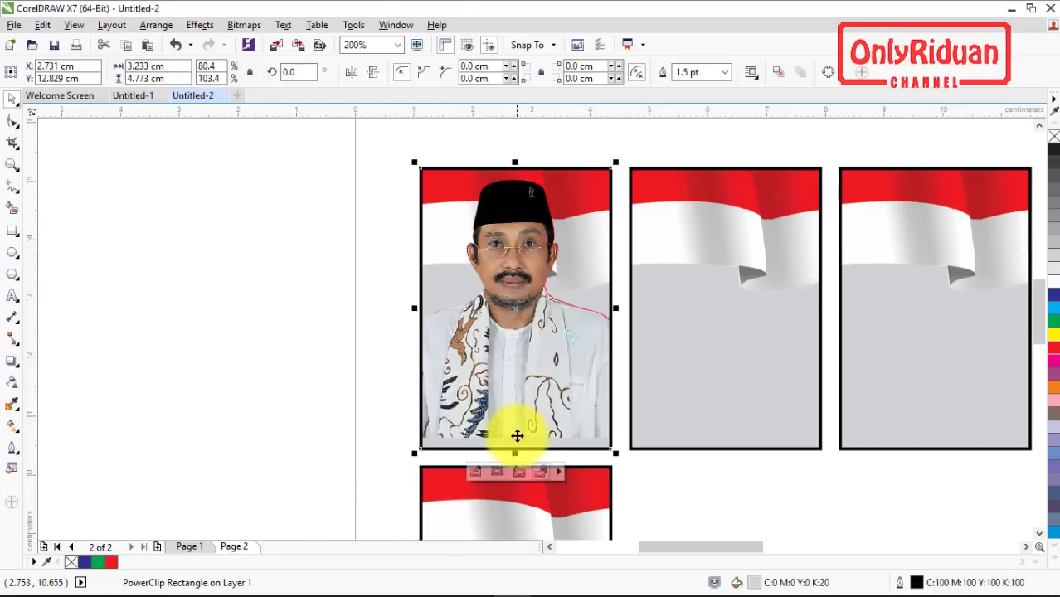
key("q")
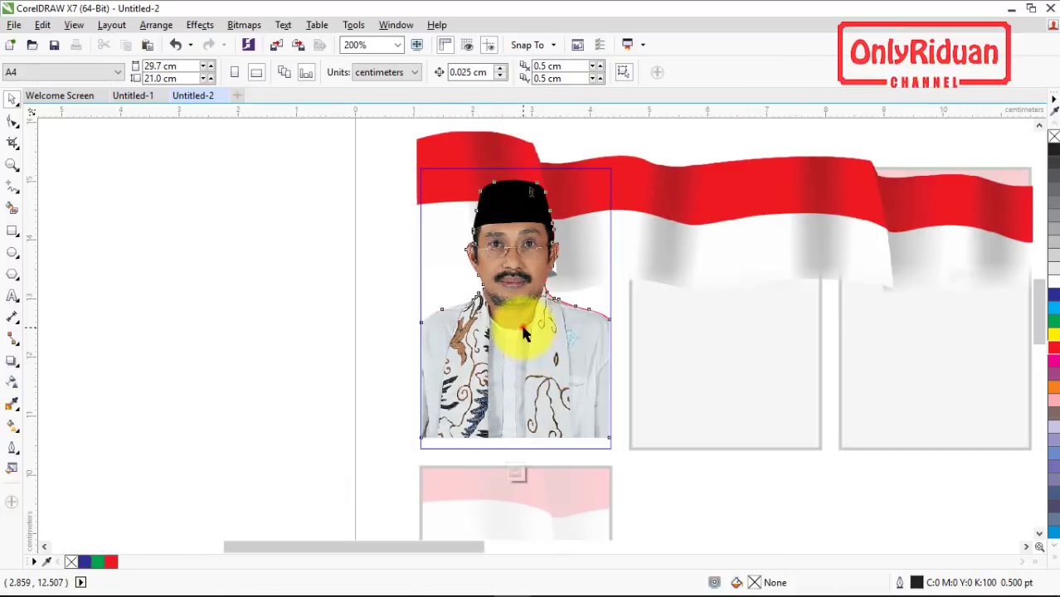
left_click(522, 330, "ctrl")
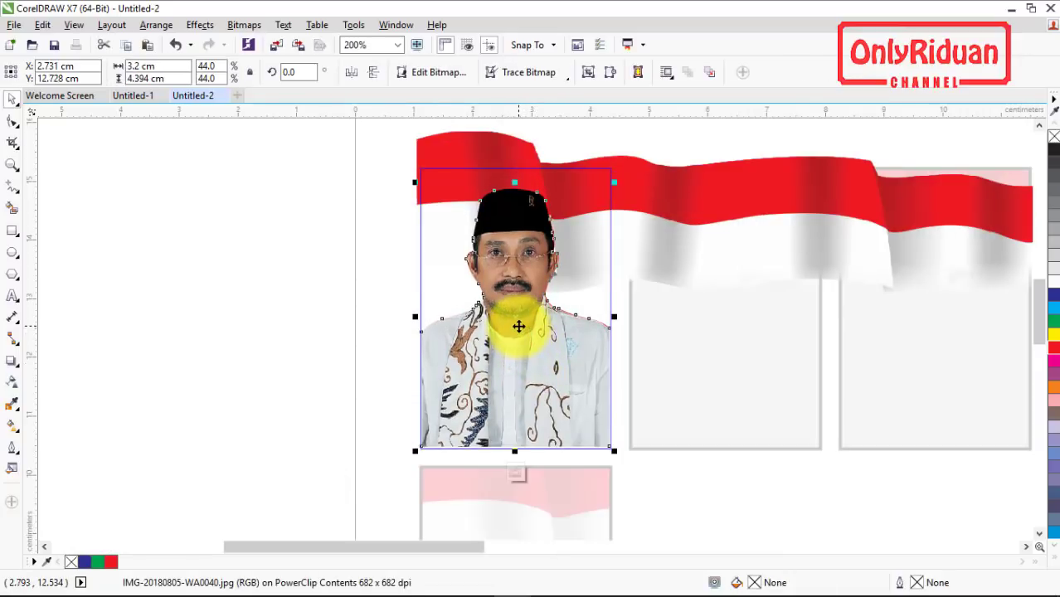
left_click_drag(522, 328, 516, 323)
key("f")
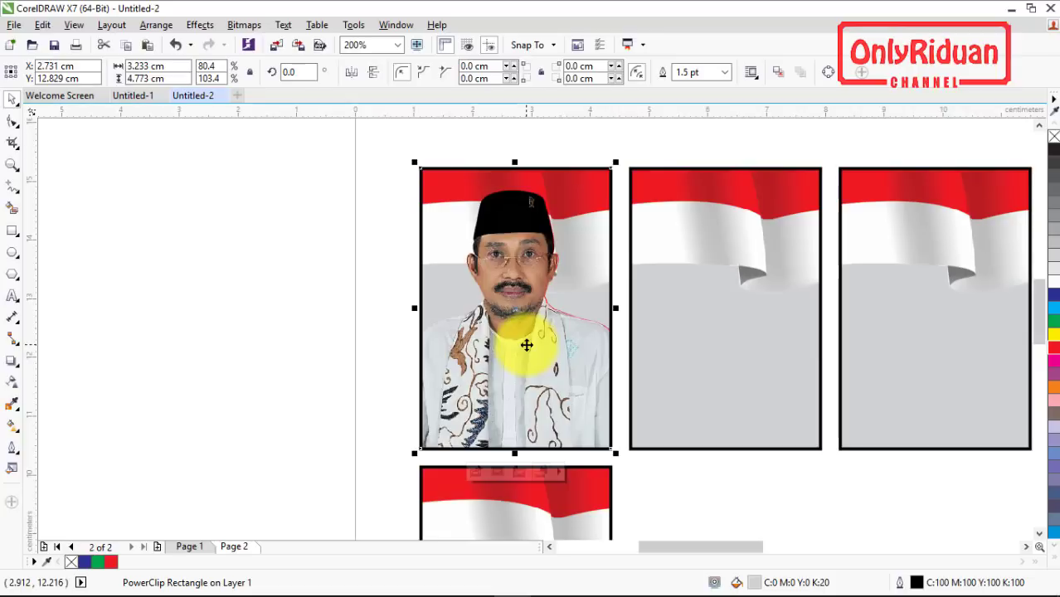
left_click(136, 96)
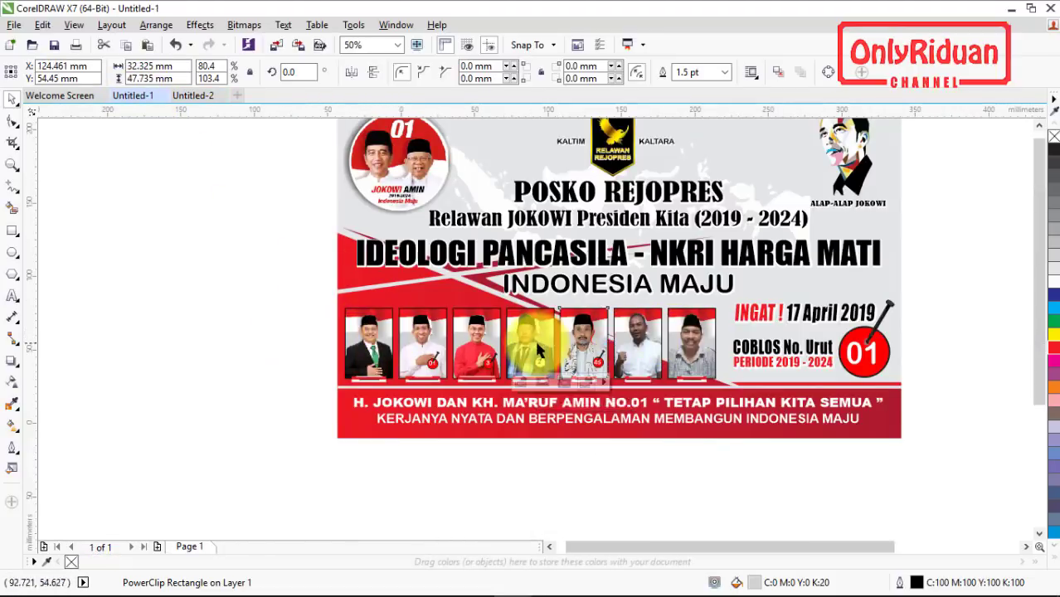
Zoom around the Untitled-1 banner designs, then return to the Untitled-2 document
scroll(537, 350, "down", 1)
scroll(534, 352, "down", 1)
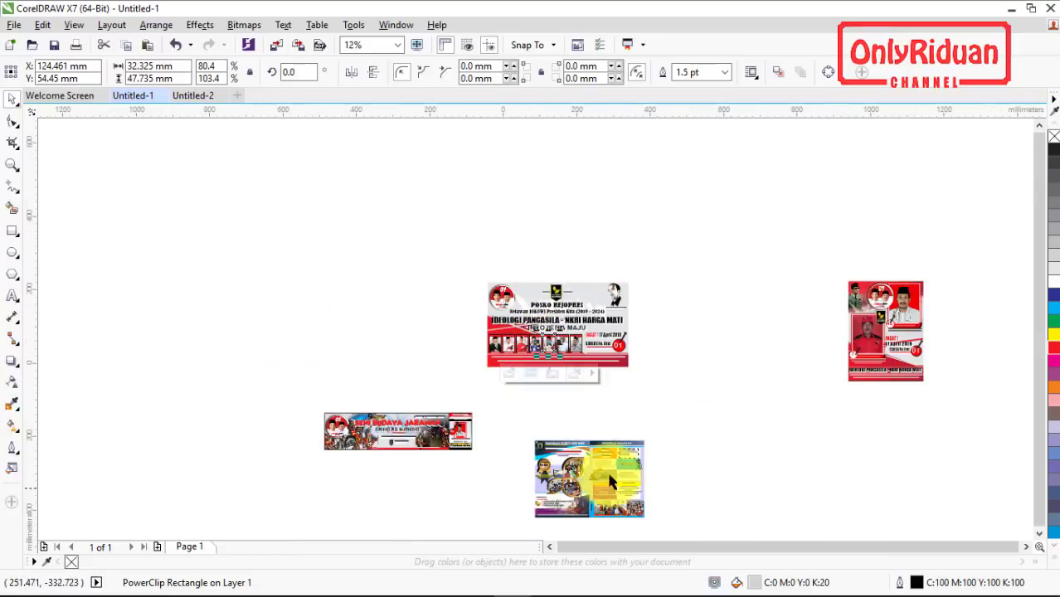
scroll(562, 487, "up", 1)
scroll(560, 485, "up", 1)
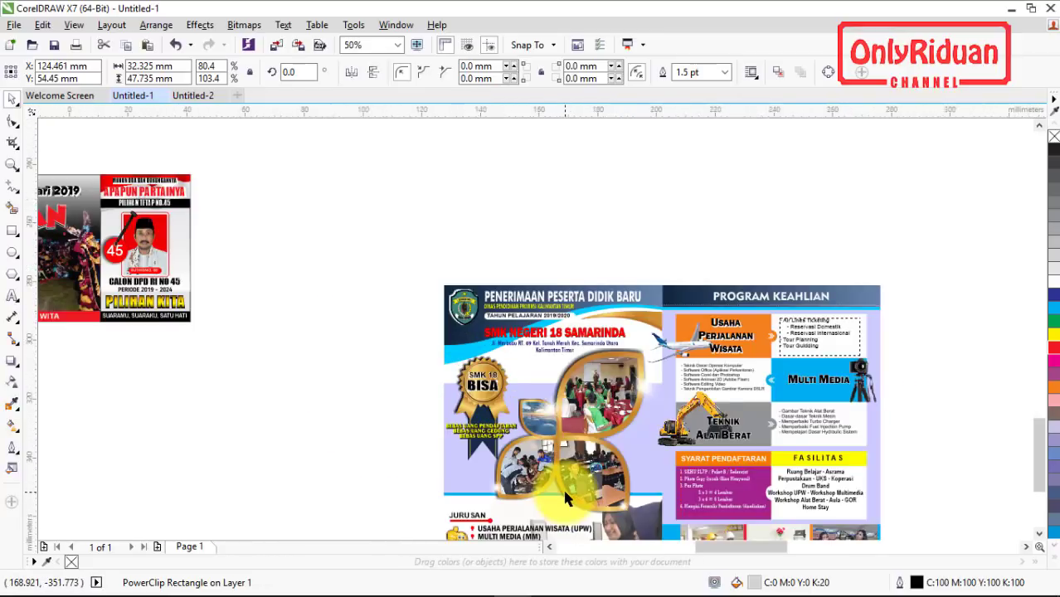
scroll(578, 452, "up", 1)
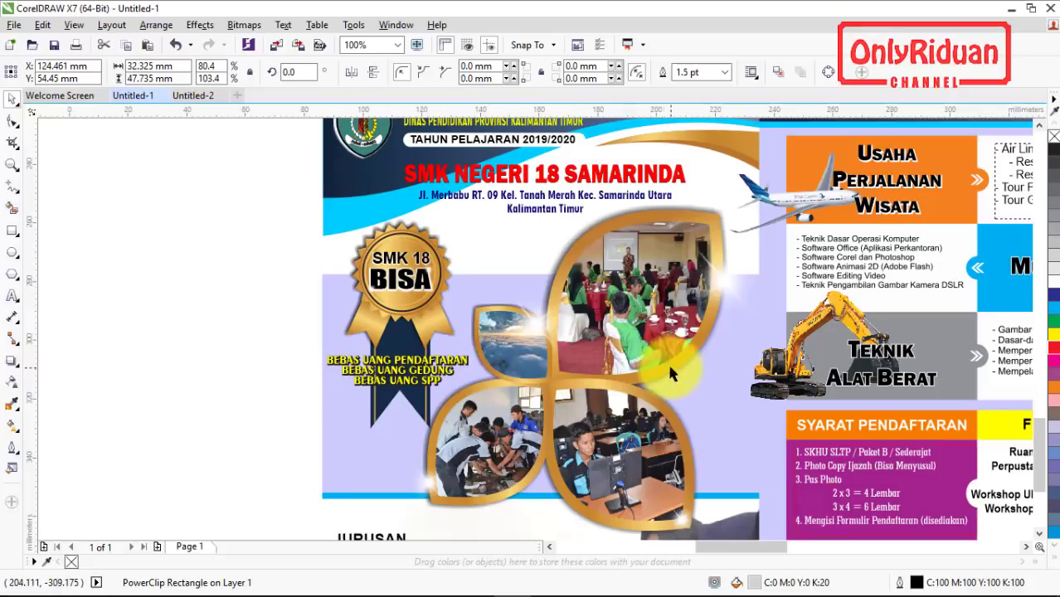
scroll(606, 325, "down", 1)
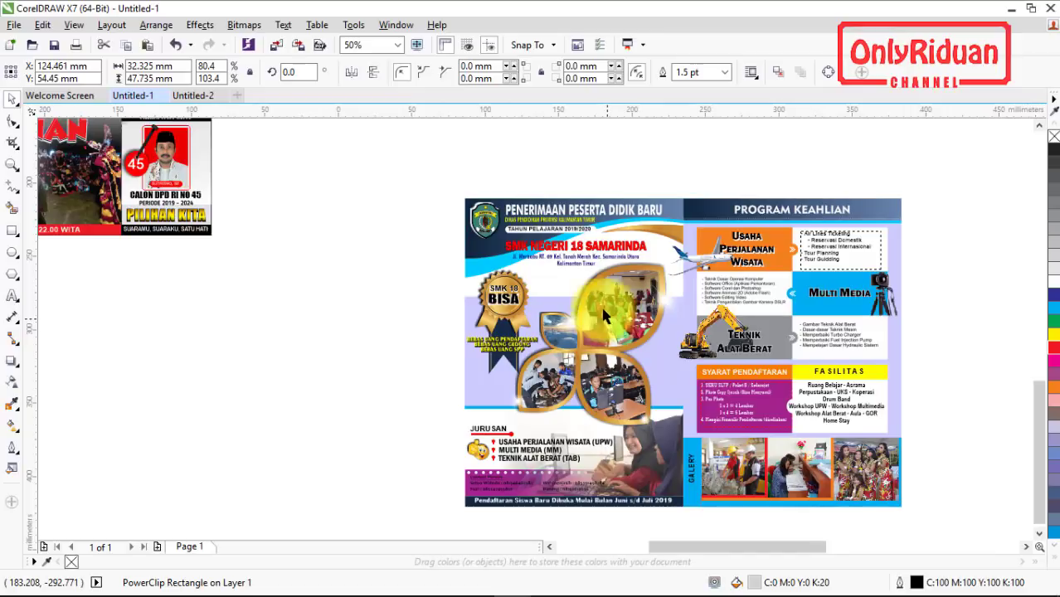
scroll(599, 269, "down", 2)
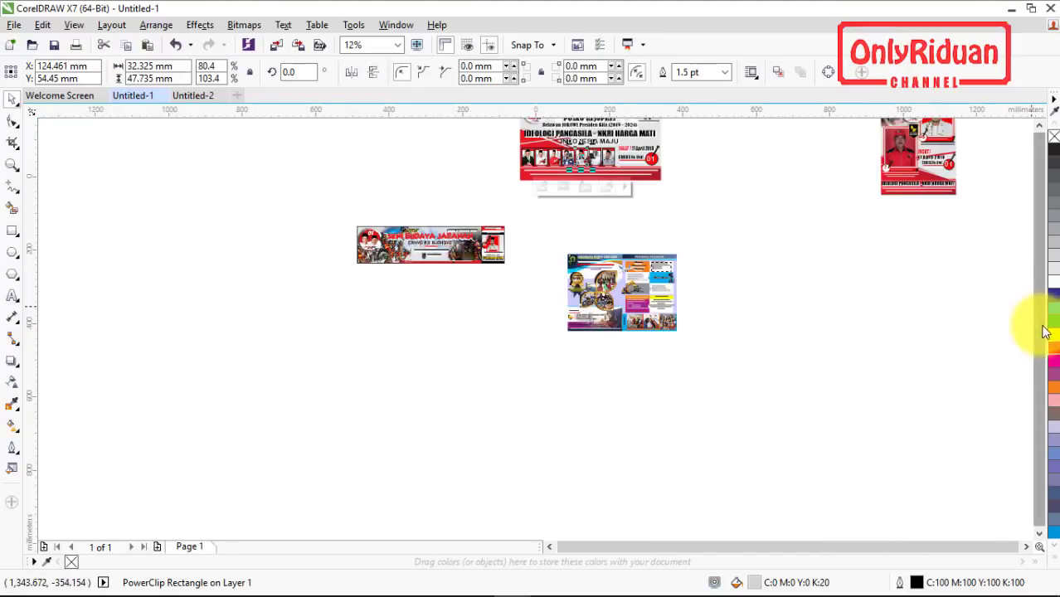
scroll(551, 139, "up", 1)
scroll(551, 145, "up", 1)
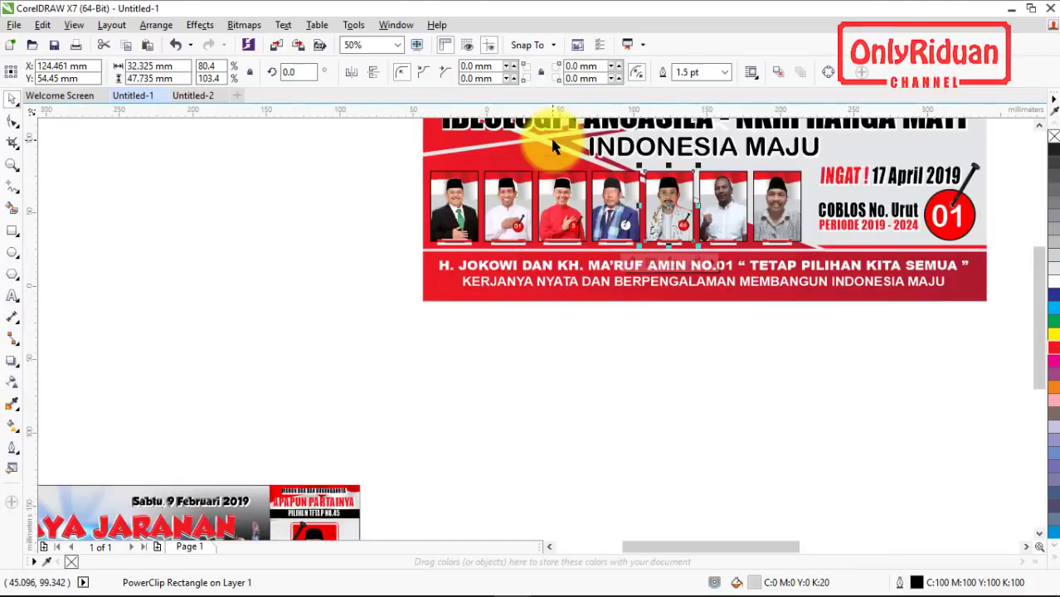
scroll(551, 145, "up", 1)
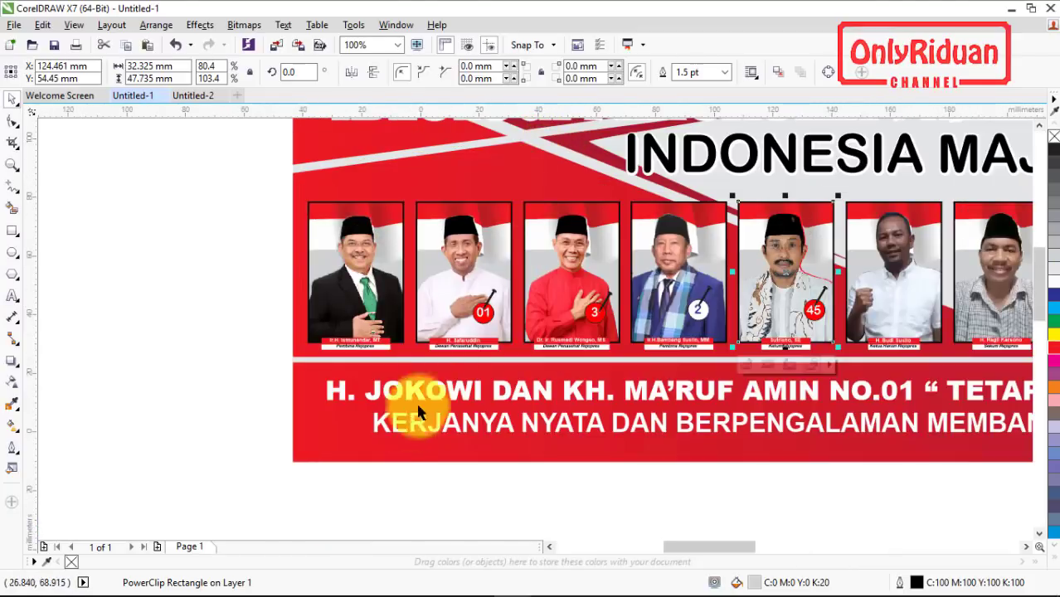
left_click(193, 95)
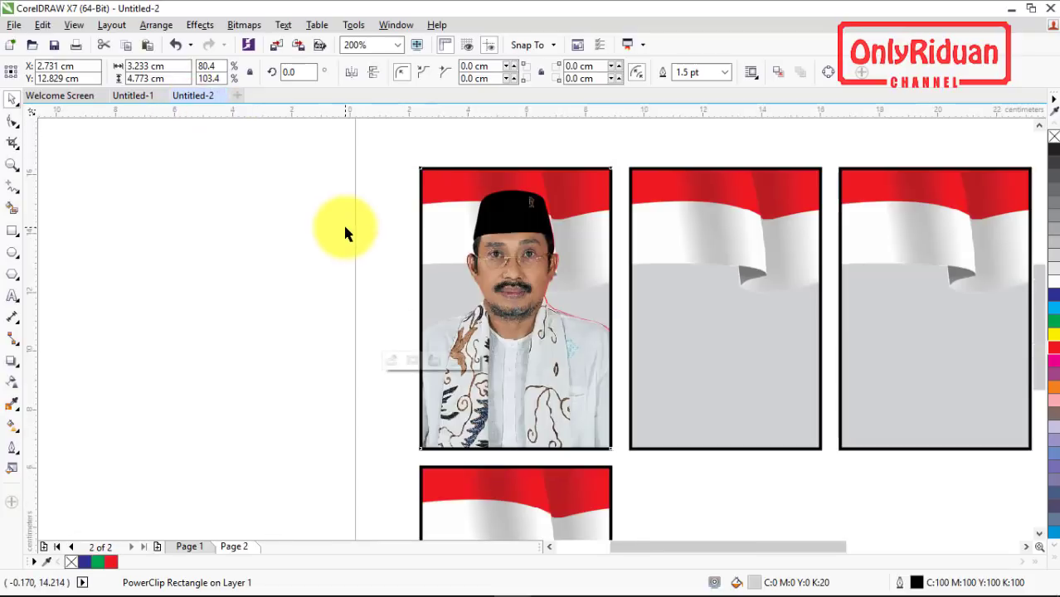
Draw a hexagon on page 2 and move it toward the upper right
scroll(343, 222, "down", 2)
left_click(13, 276)
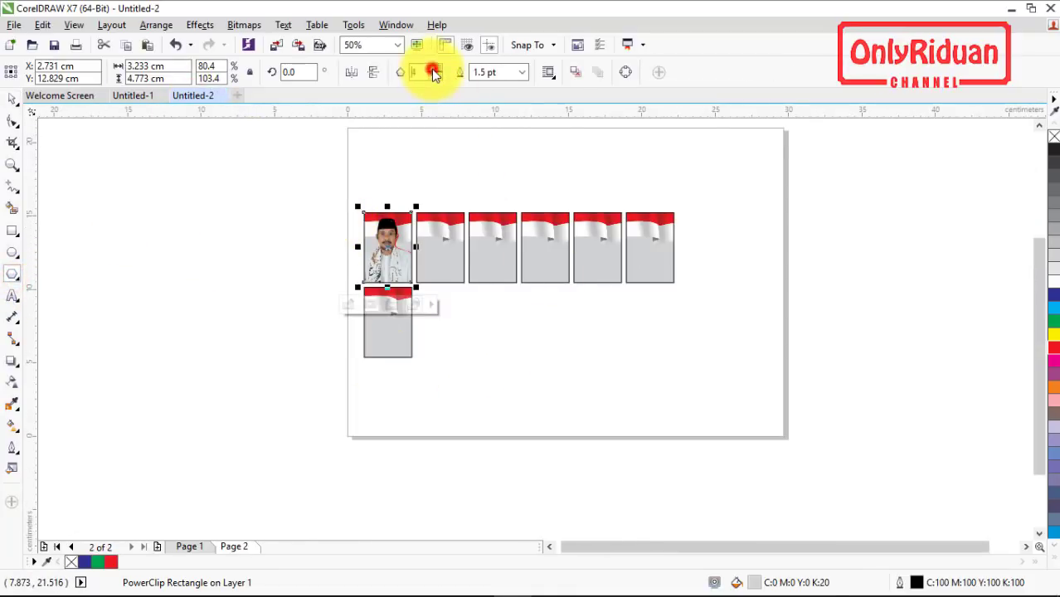
left_click_drag(571, 308, 729, 452)
left_click_drag(657, 391, 779, 326)
left_click(12, 98)
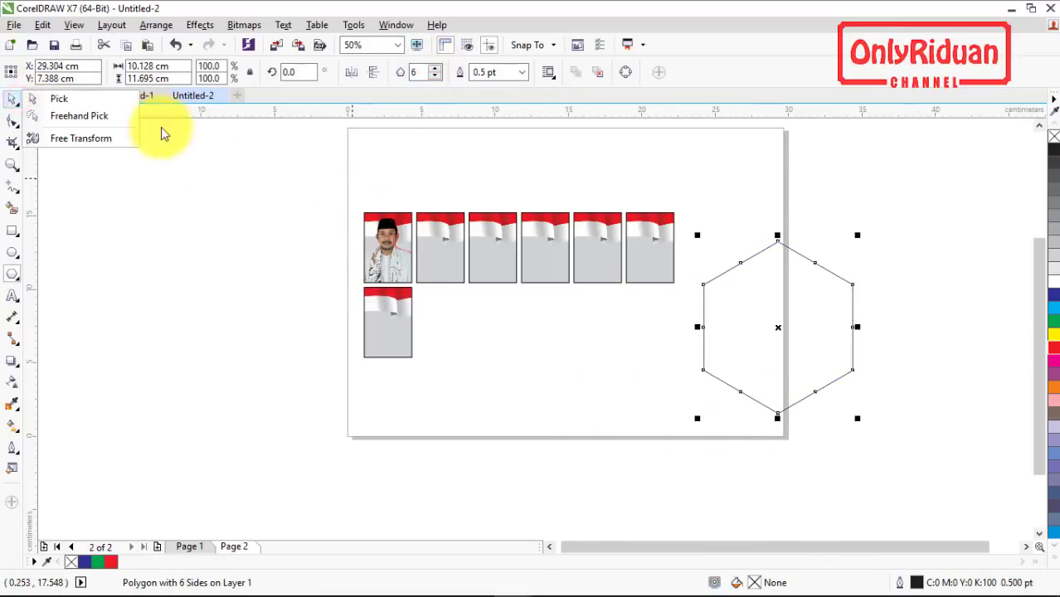
left_click(78, 100)
Delete the six extra flag frames, centre the hexagon, and bring up the Import window
left_click_drag(388, 167, 680, 335)
key("Delete")
left_click_drag(572, 404, 327, 270)
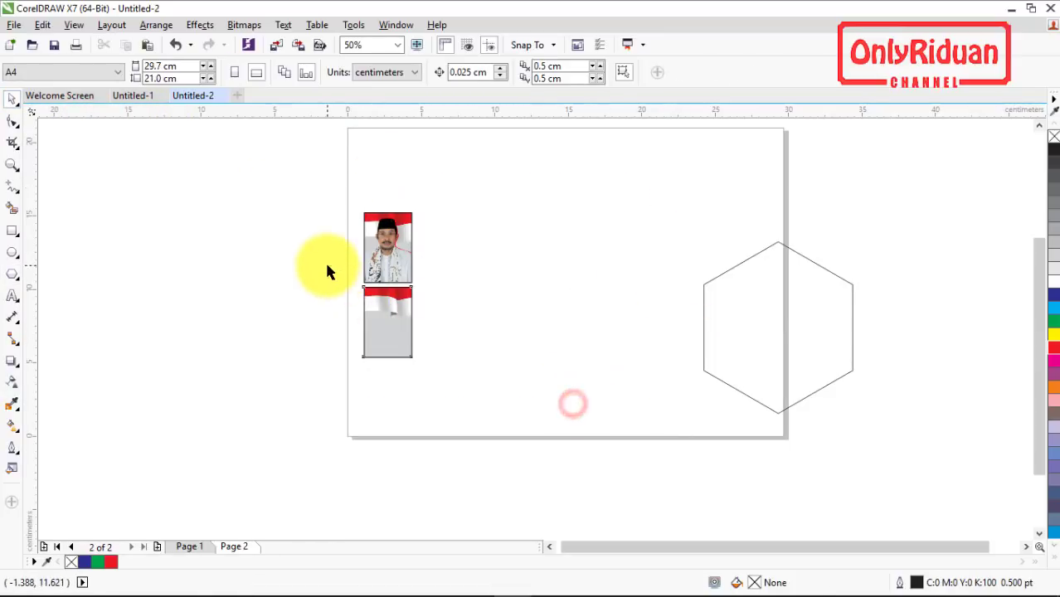
key("Delete")
left_click_drag(766, 308, 600, 250)
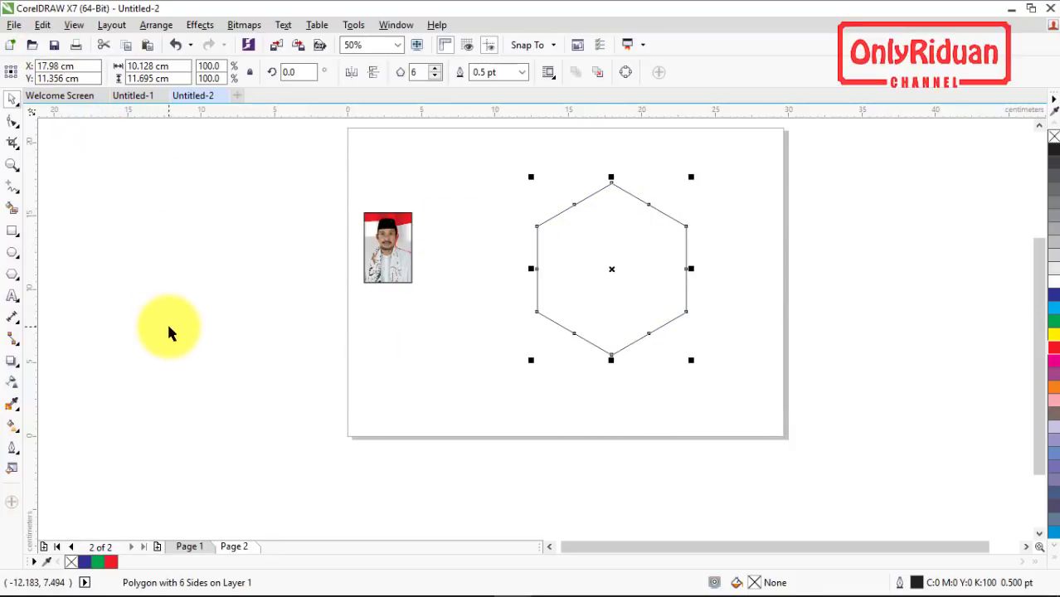
key("ctrl+i")
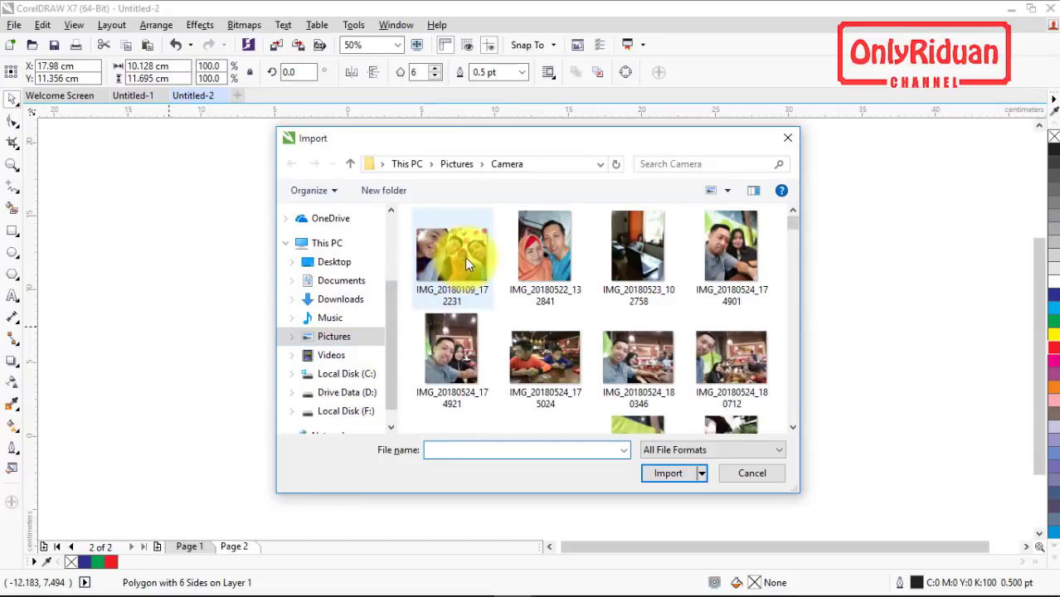
Import IMG_20180109_172231 and place it on page 2
left_click(464, 257)
left_click(659, 473)
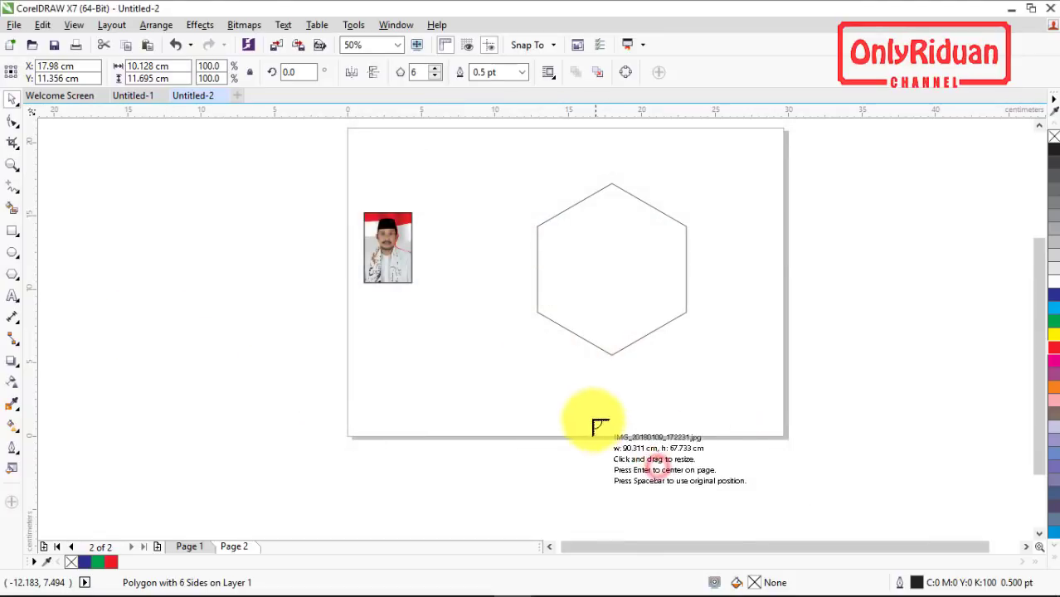
left_click_drag(528, 172, 776, 412)
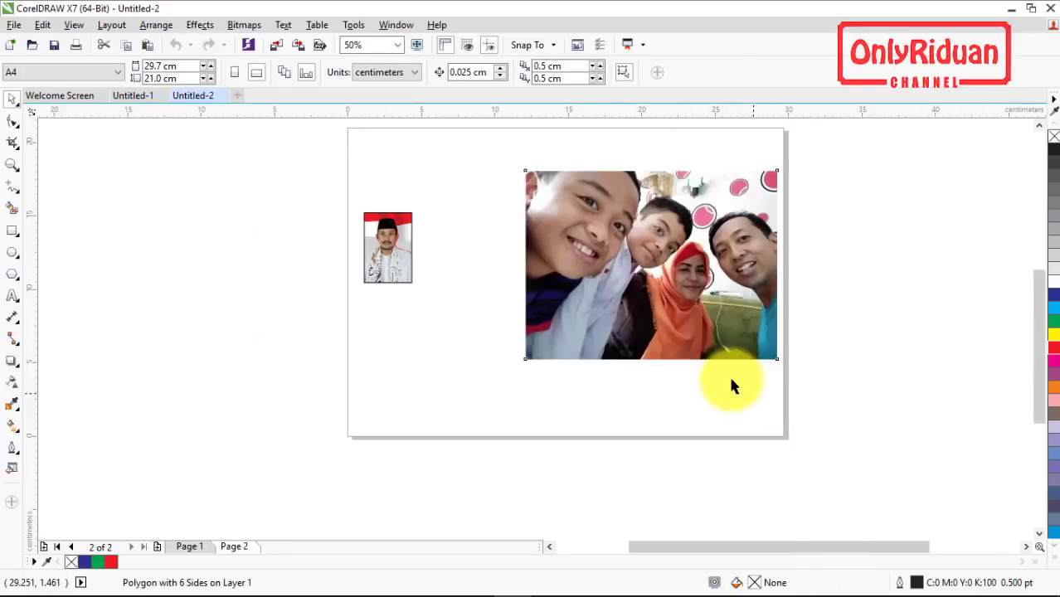
Shift the photo over the page's right edge and nudge the hexagon left
left_click_drag(602, 264, 705, 288)
left_click_drag(603, 266, 565, 259)
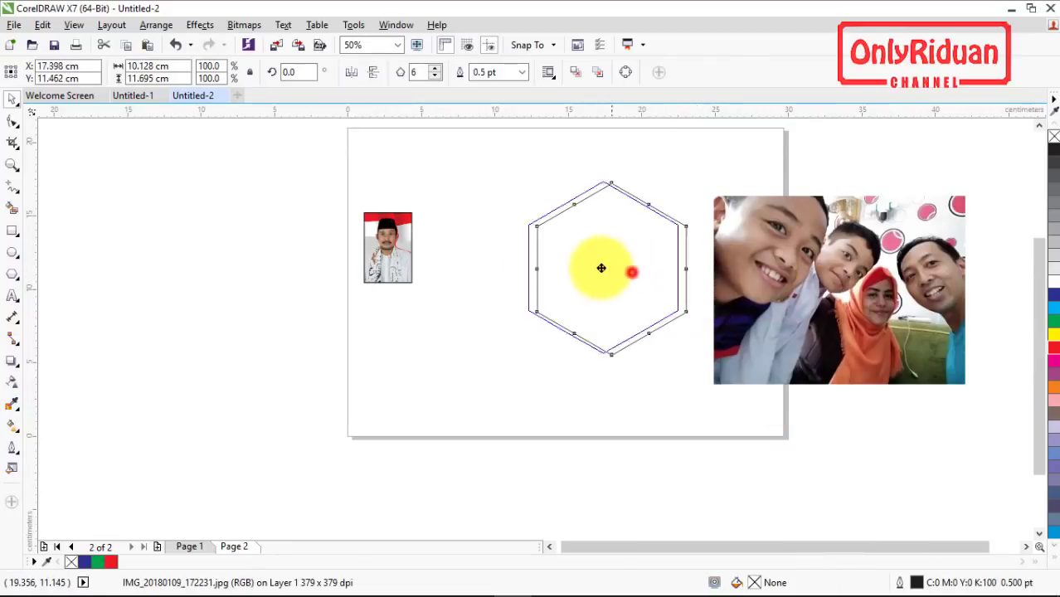
left_click_drag(734, 263, 709, 251)
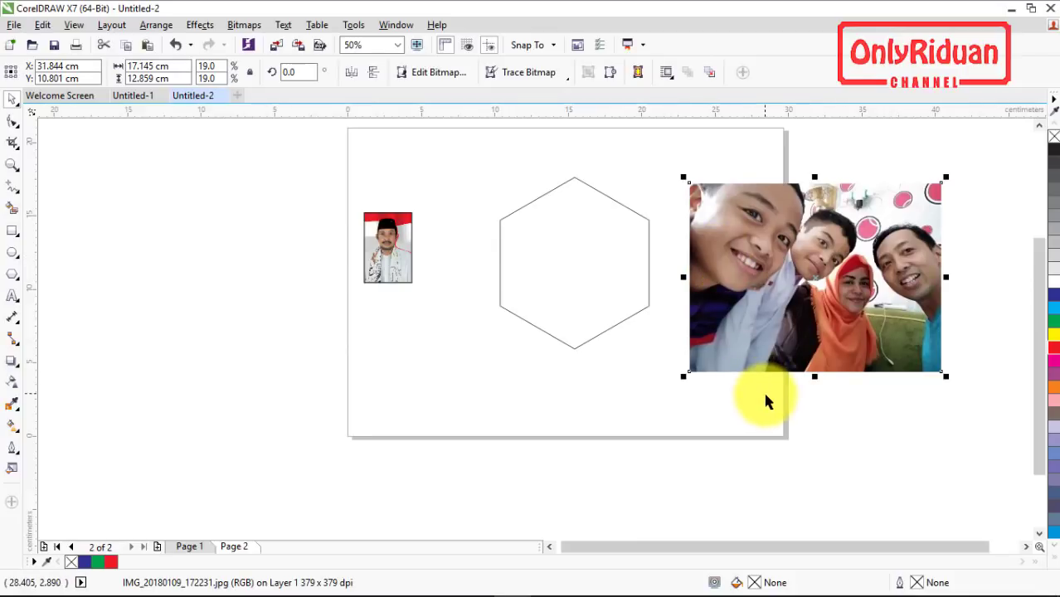
left_click(815, 428)
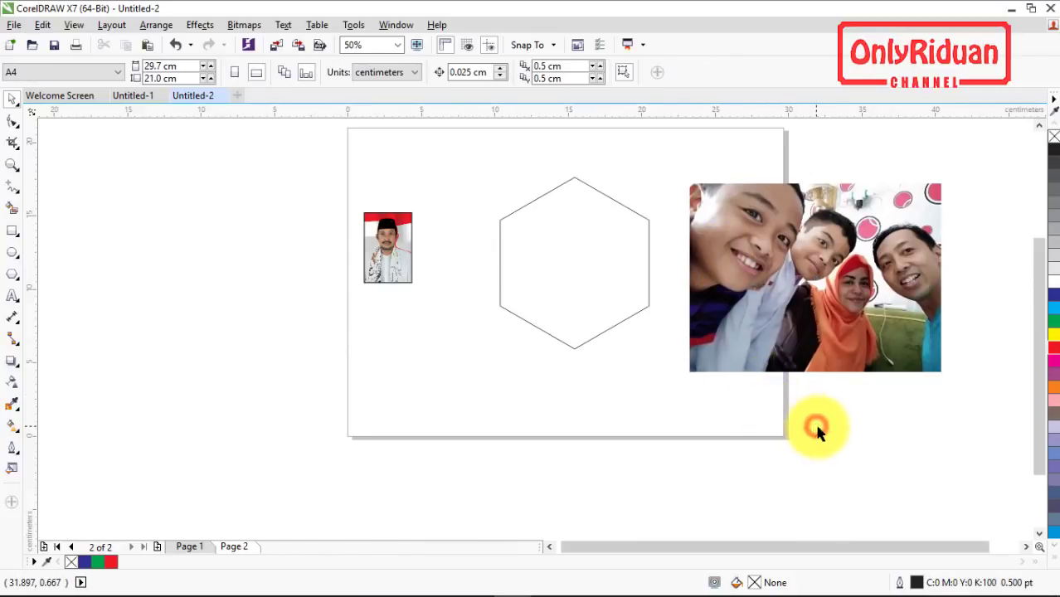
left_click(810, 313)
key("w")
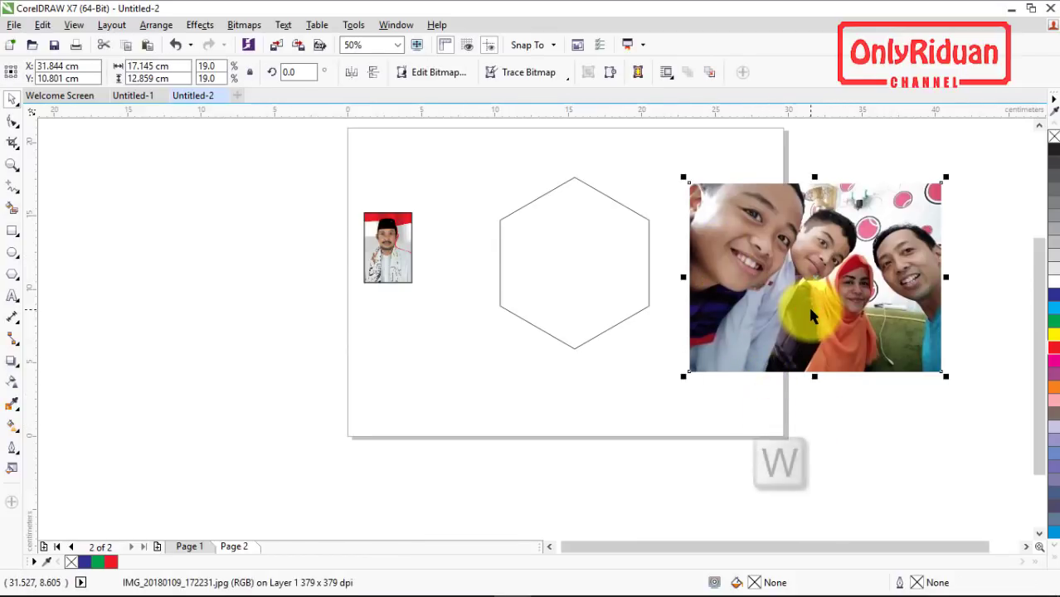
Clip the group photo inside the hexagon, shifted right and down to fill the shape
left_click(581, 262)
key("q")
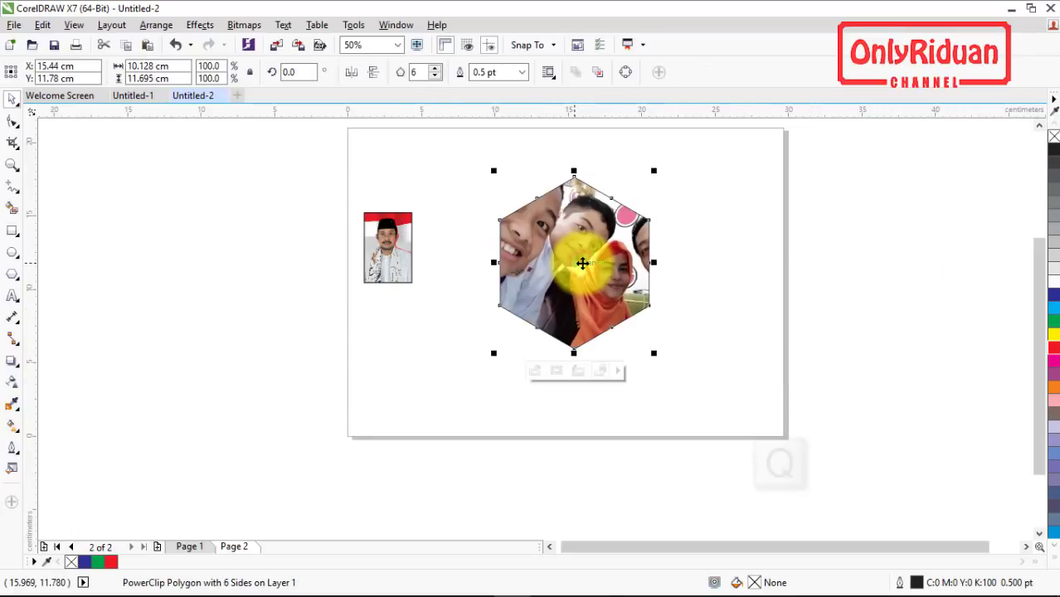
double_click(582, 263)
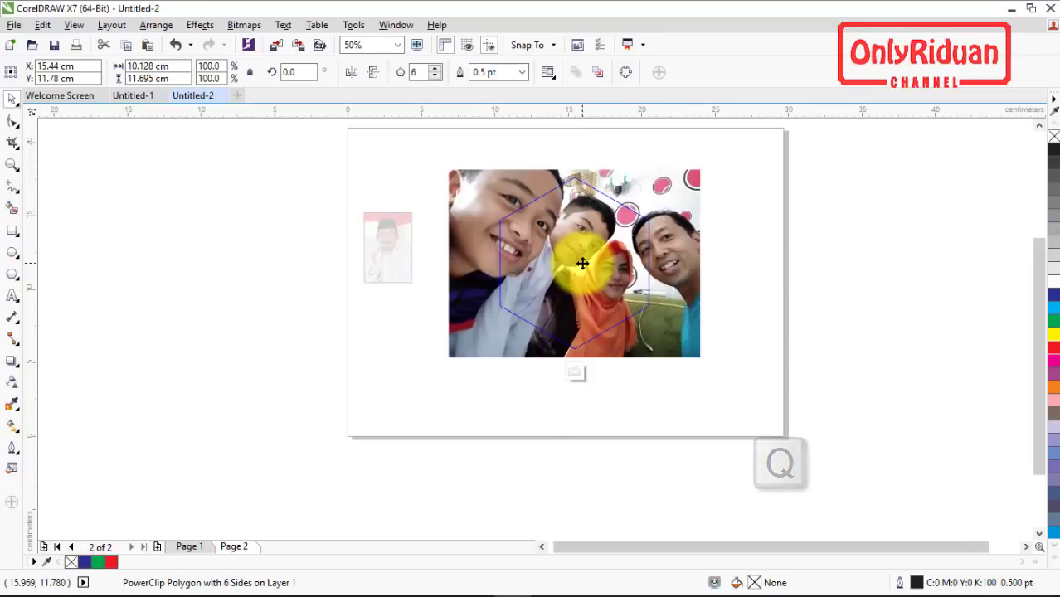
left_click_drag(577, 263, 588, 269)
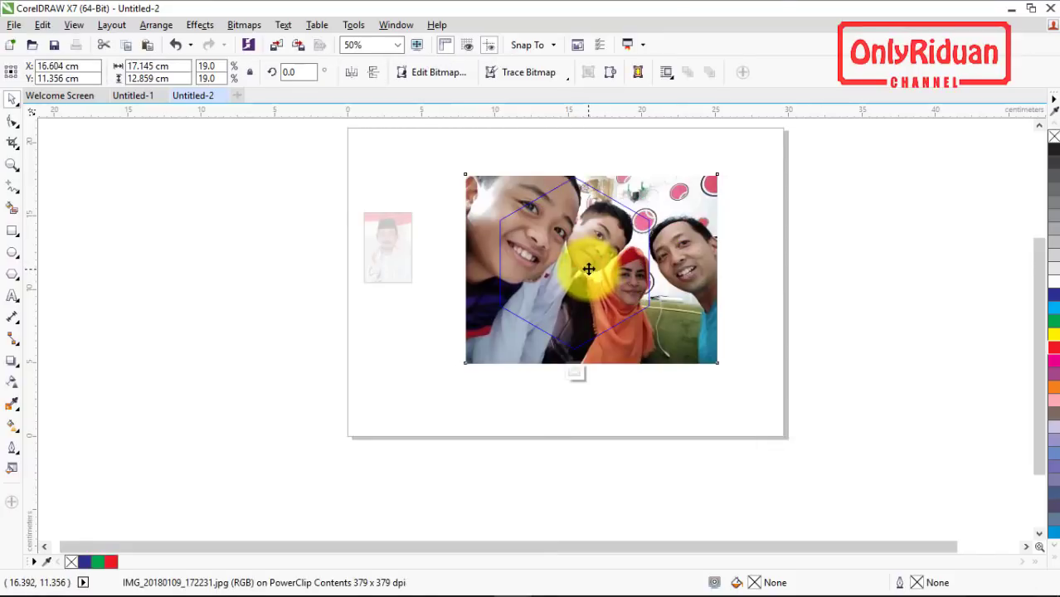
key("f")
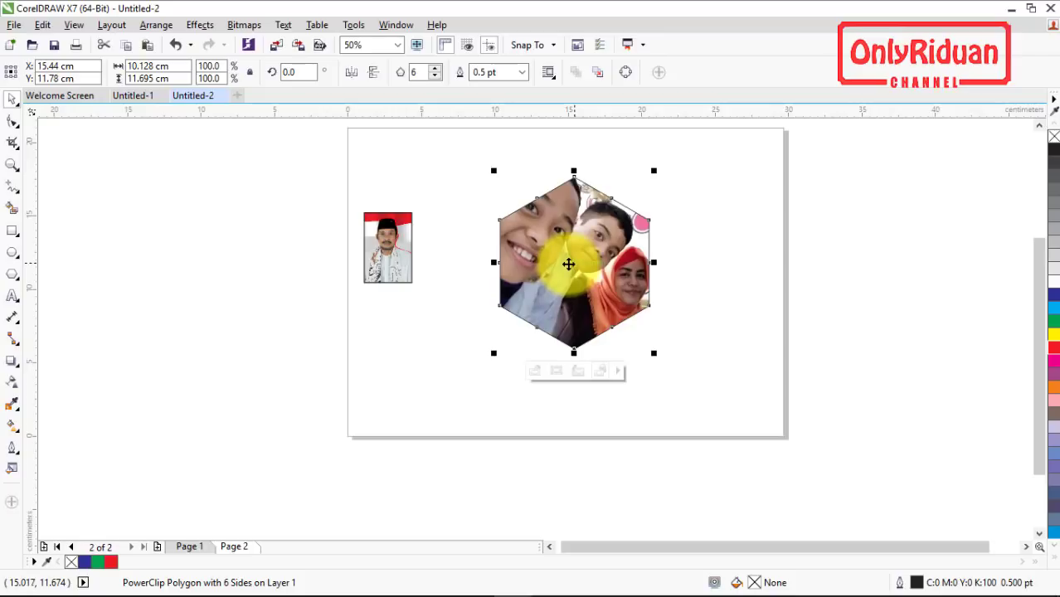
Browse the Edit menu, then drag the hexagon photo frame onto the page's right edge
left_click(43, 25)
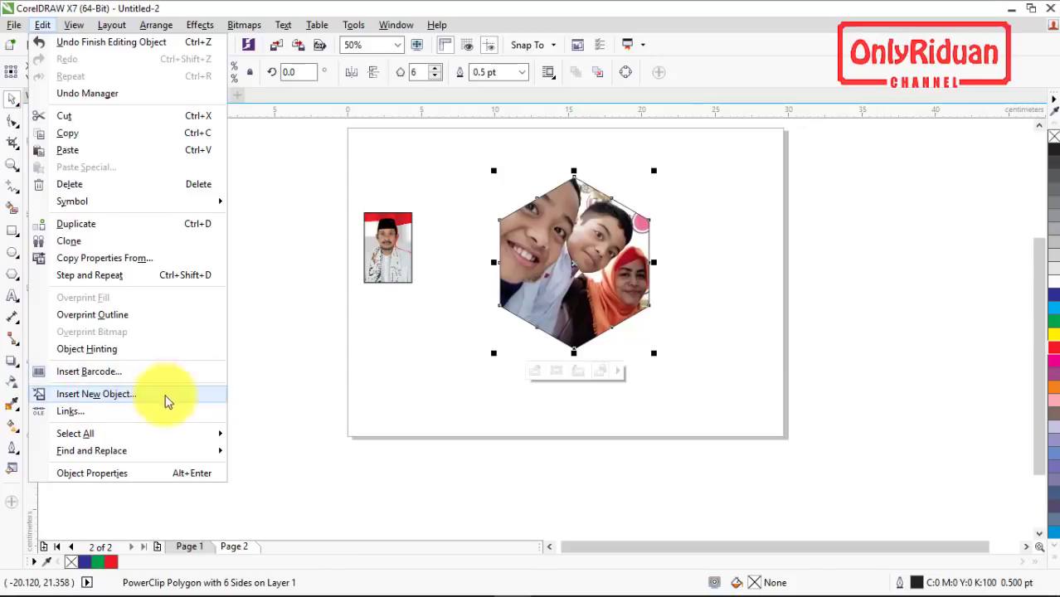
left_click(316, 349)
left_click_drag(568, 263, 809, 265)
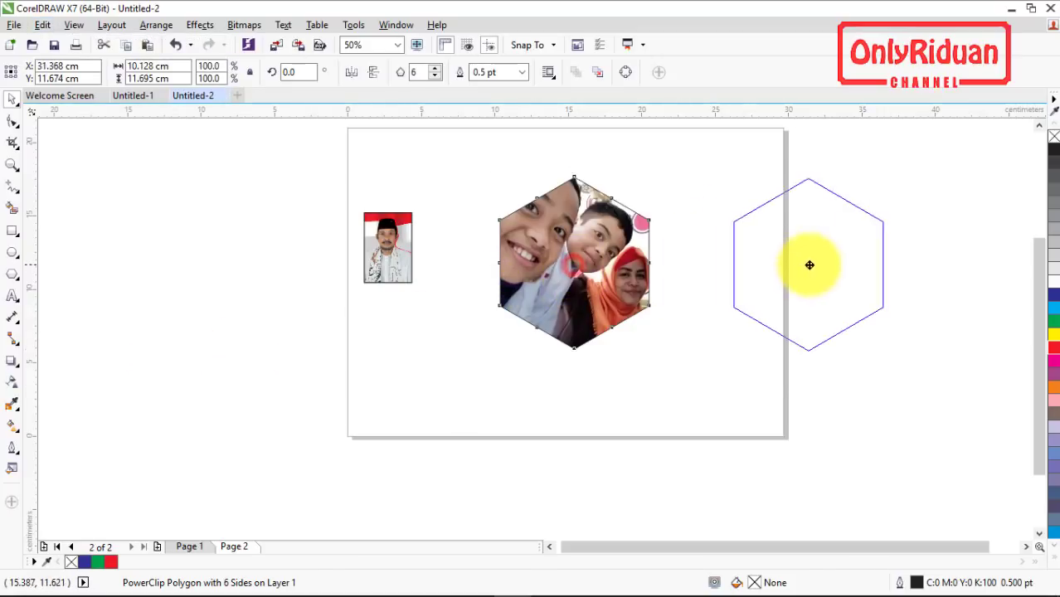
left_click(353, 25)
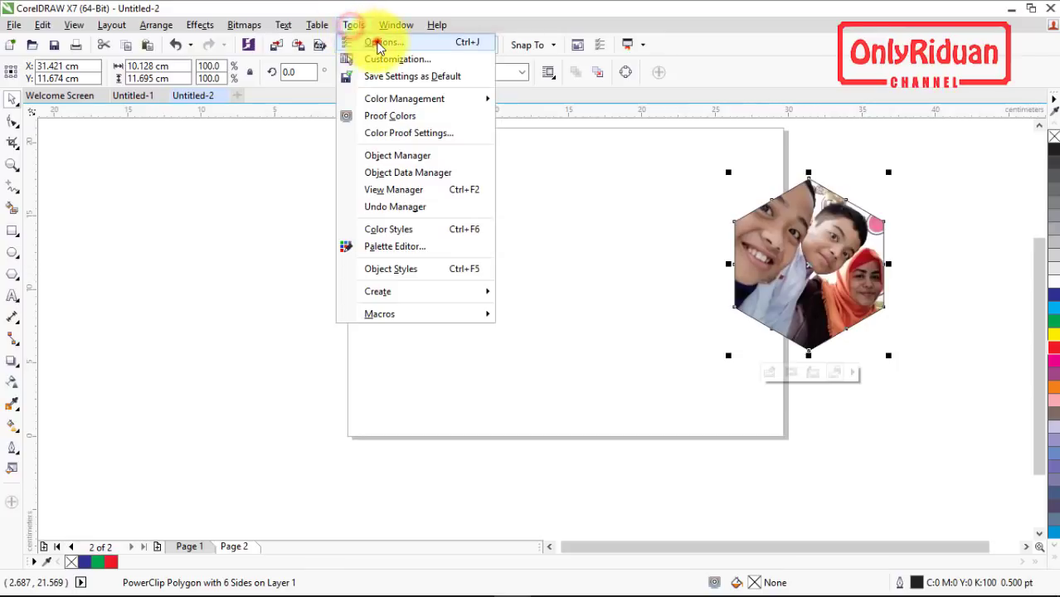
Assign the shortcut Alt+= to the Insert New Object command in Options
left_click(352, 39)
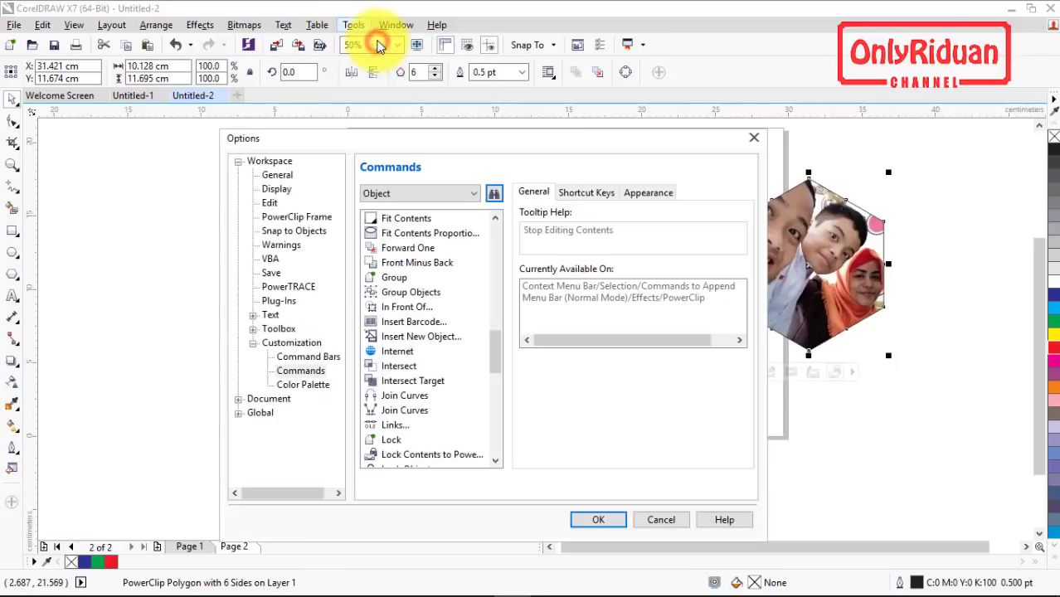
left_click(494, 193)
type("Insert New Object")
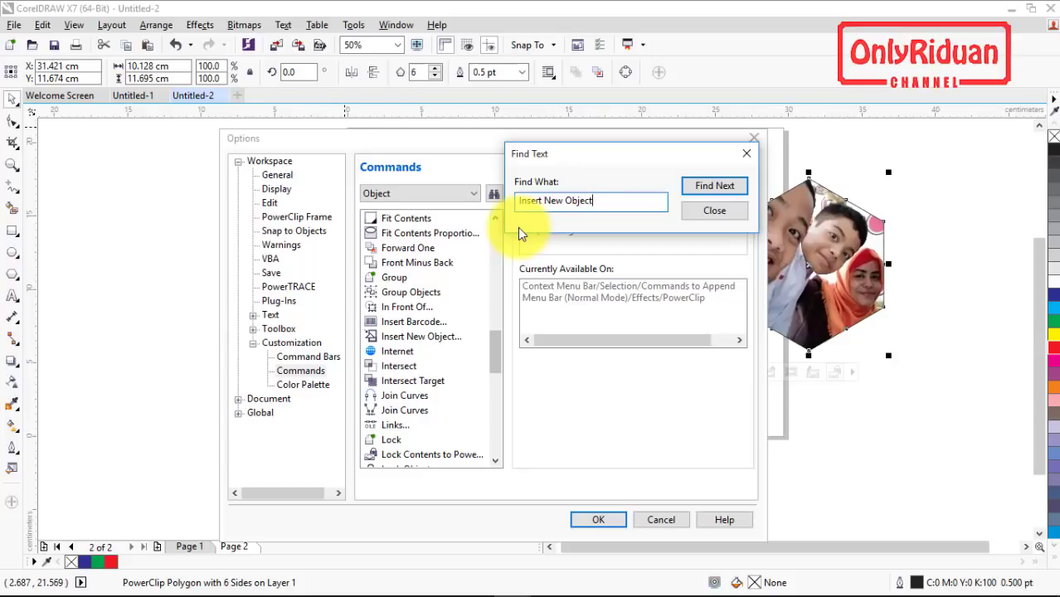
key("Return")
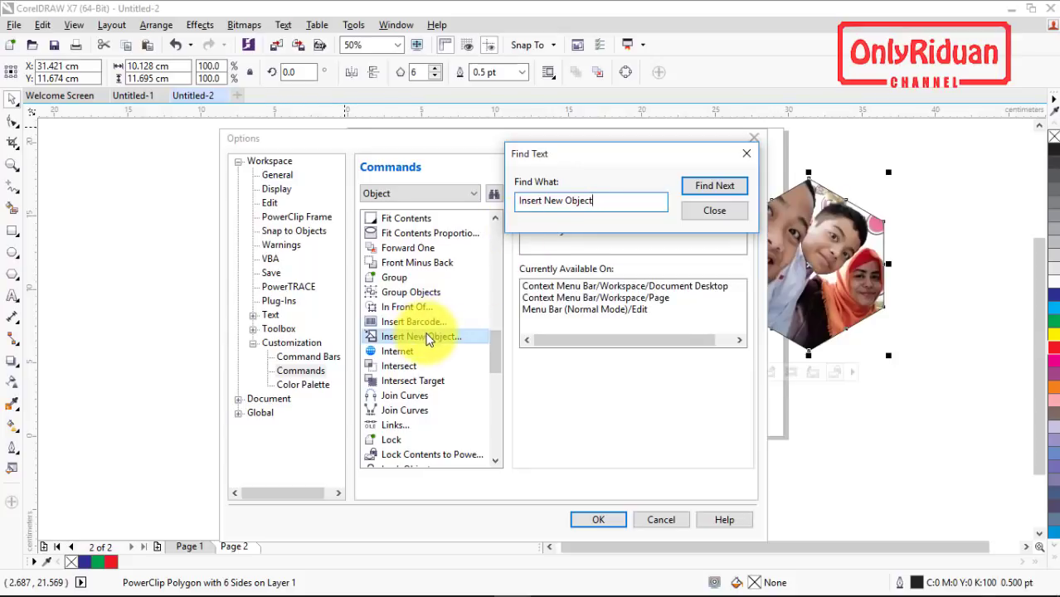
left_click(398, 336)
left_click(729, 213)
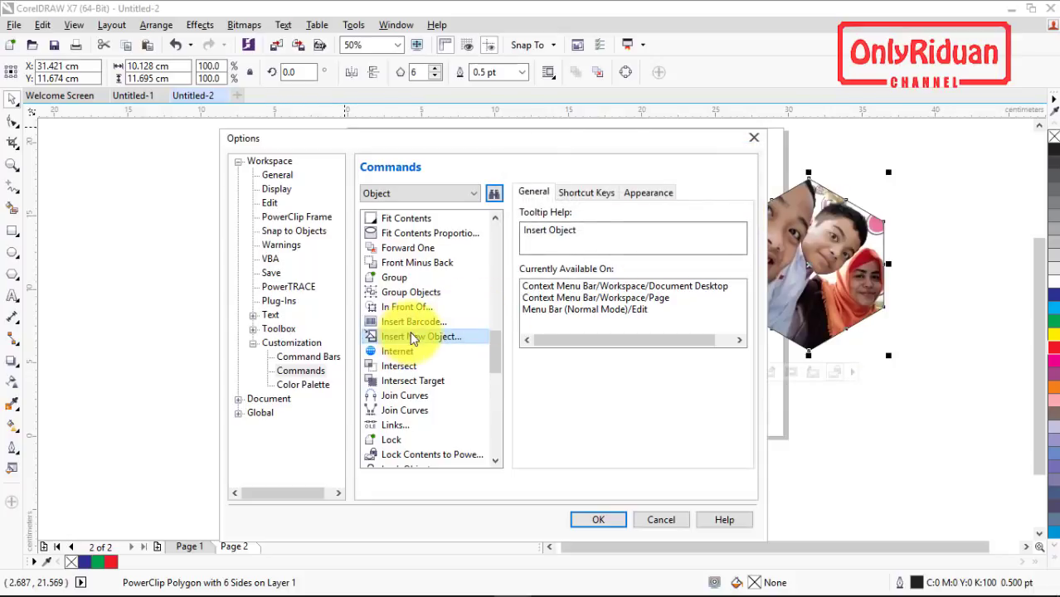
left_click(580, 194)
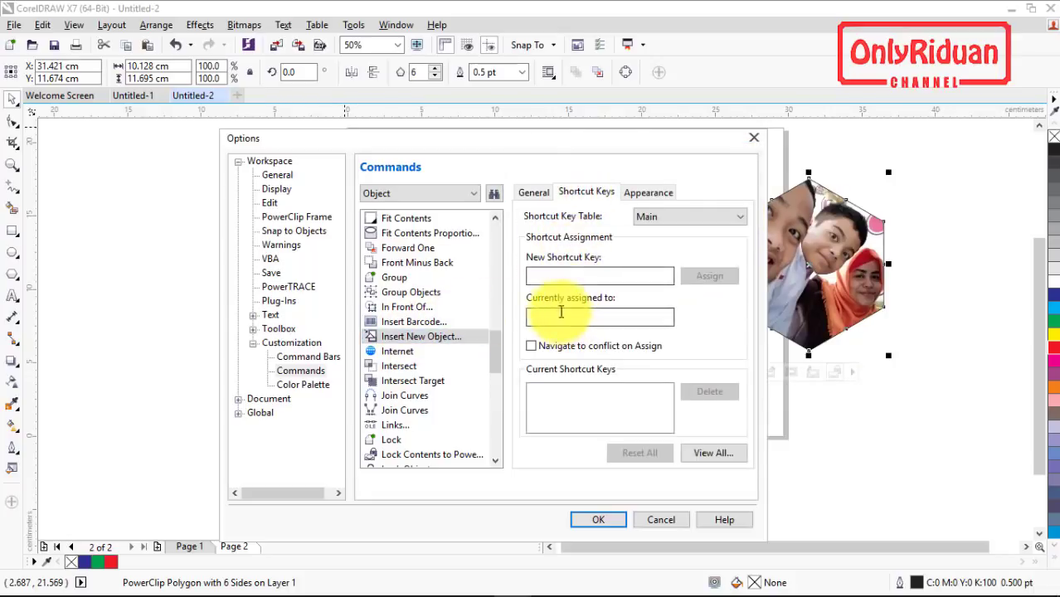
left_click(551, 275)
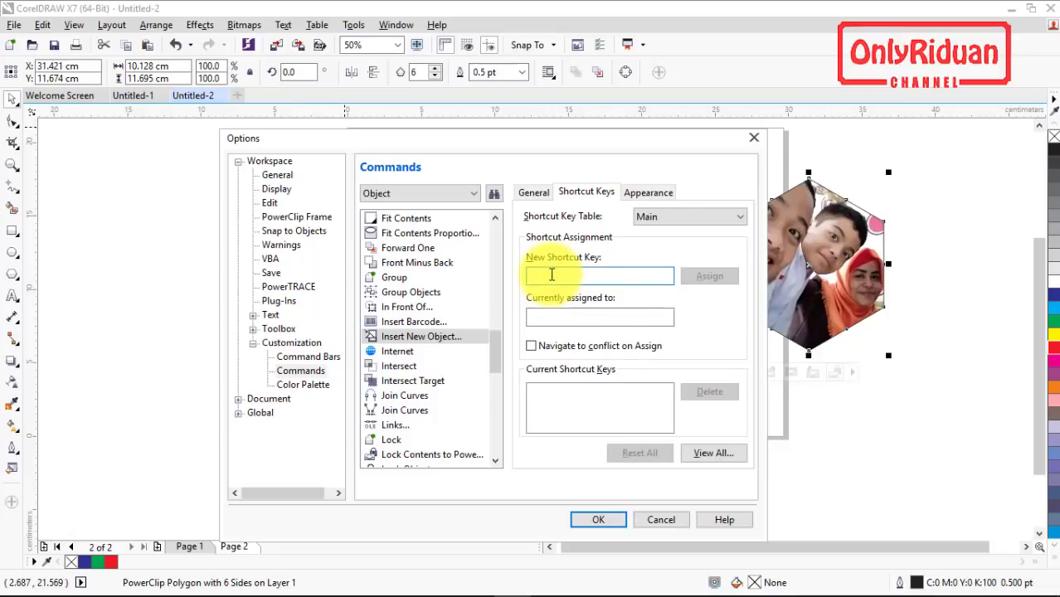
key("alt+i")
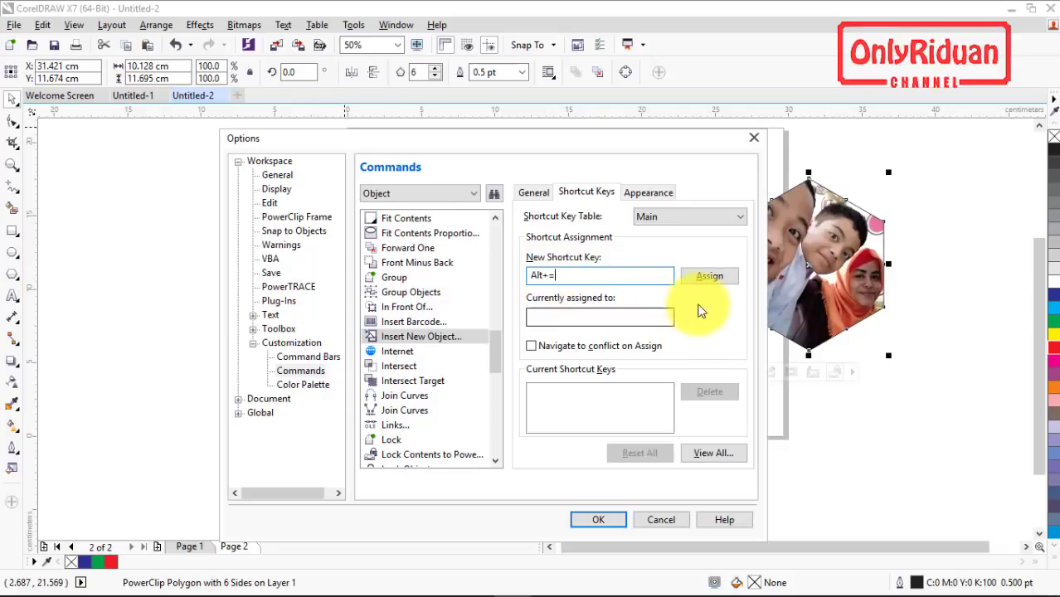
left_click(709, 279)
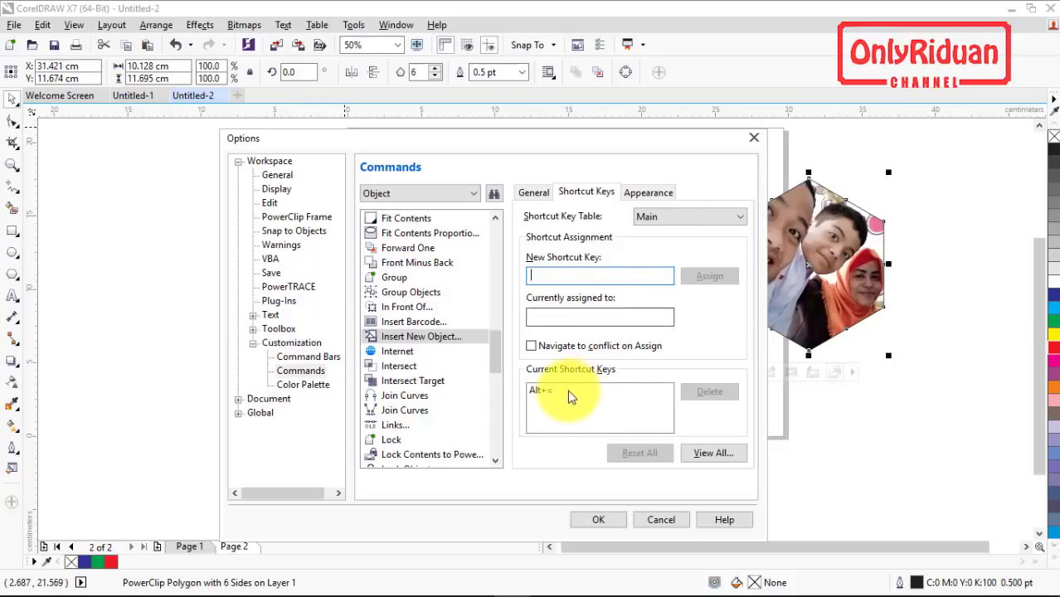
left_click(592, 518)
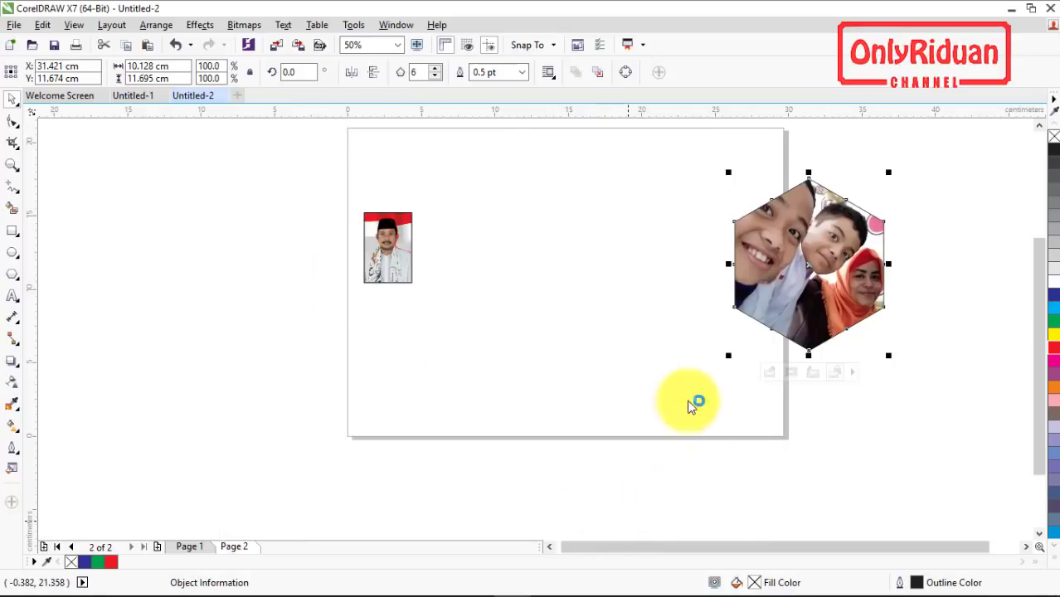
left_click(680, 376)
key("alt+equal")
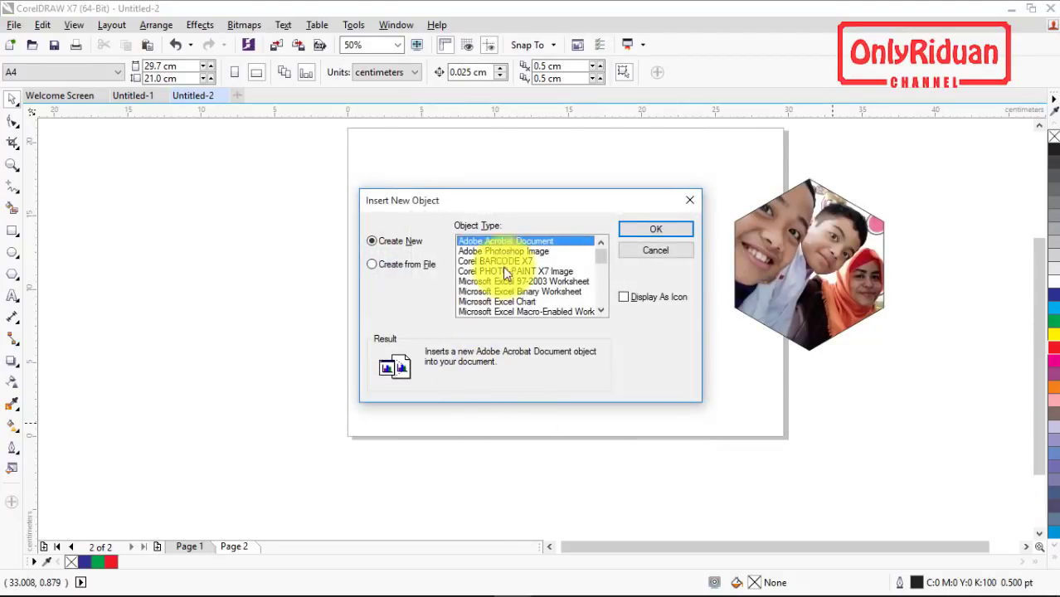
left_click_drag(508, 200, 514, 247)
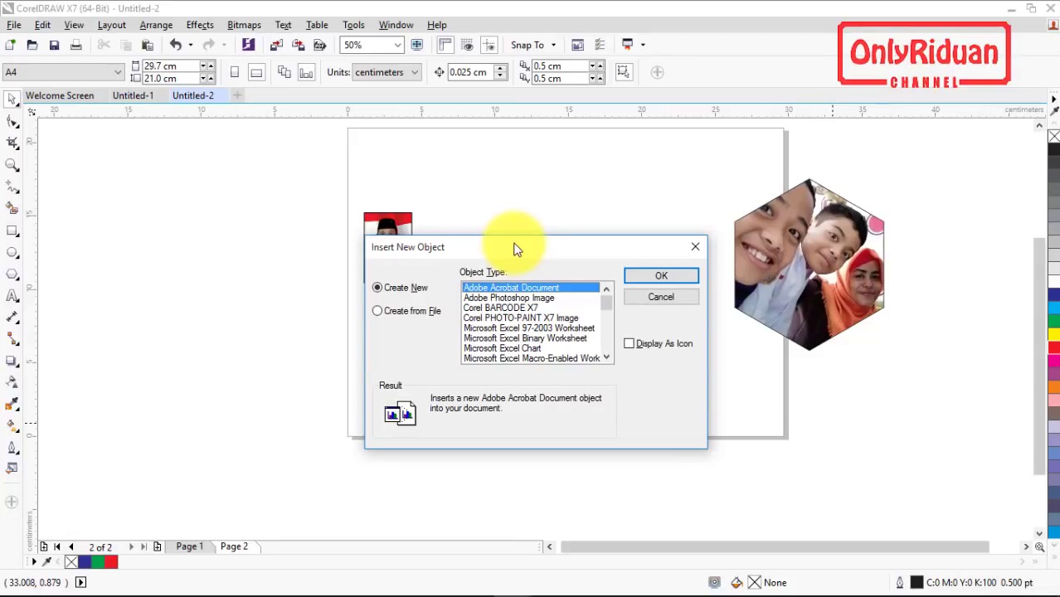
key("Escape")
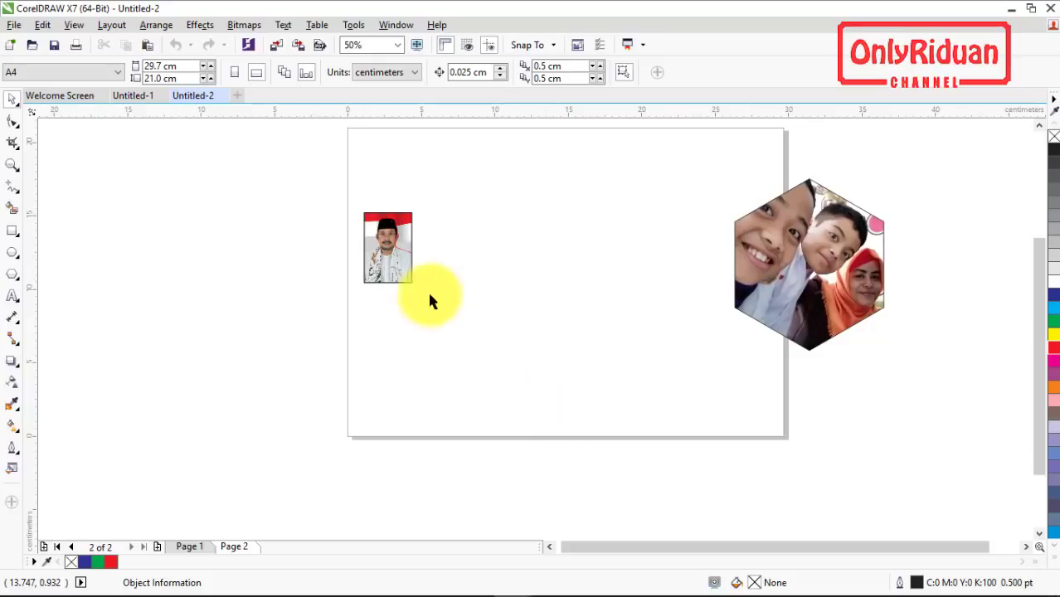
Reset all shortcut keys to defaults via PowerClip Inside's Shortcut Keys page in Options
left_click(353, 25)
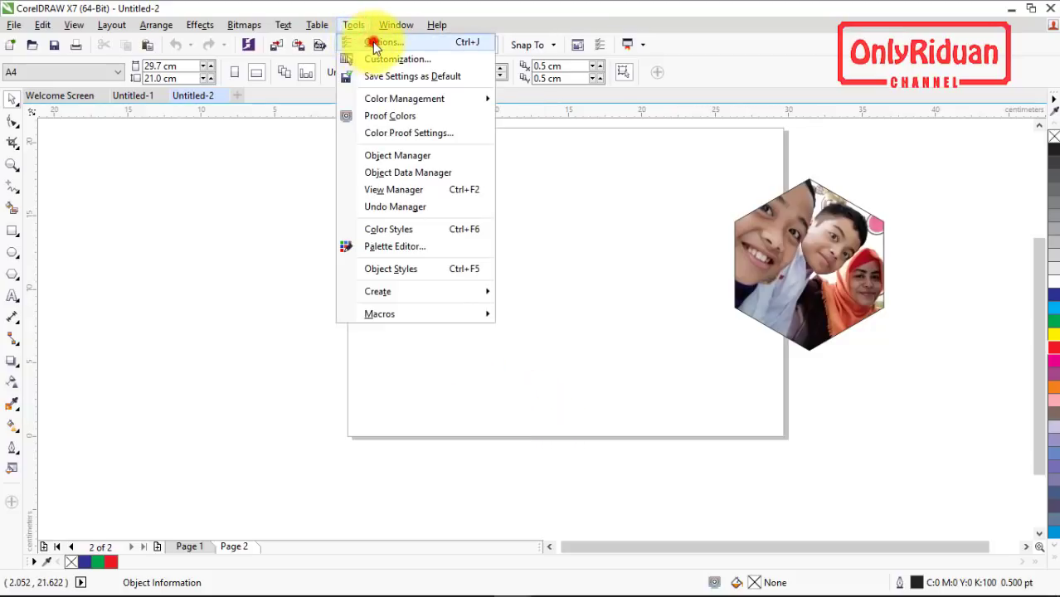
left_click(362, 26)
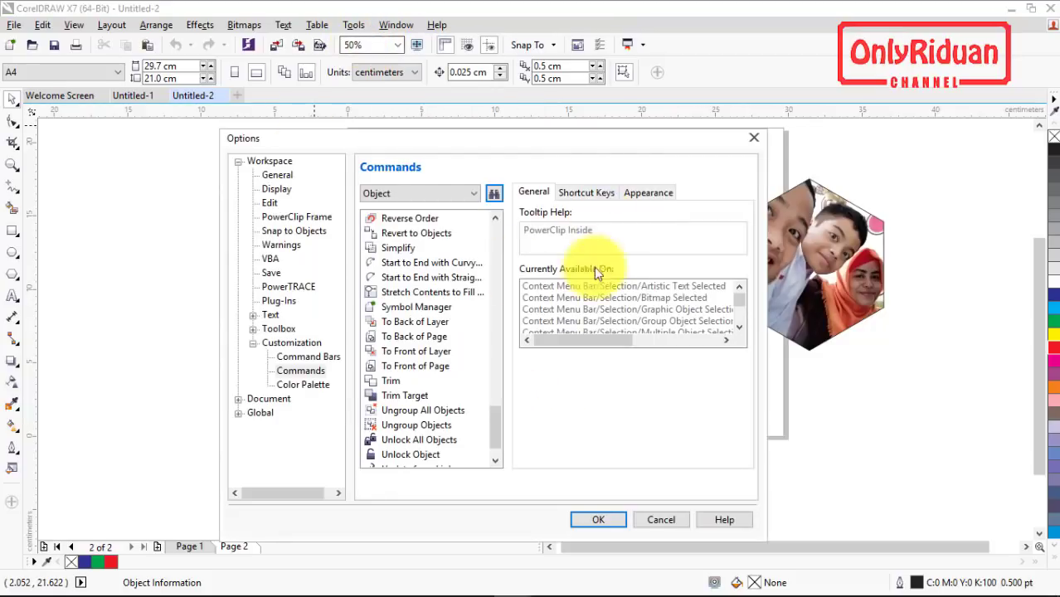
left_click(493, 194)
type("PowerClip")
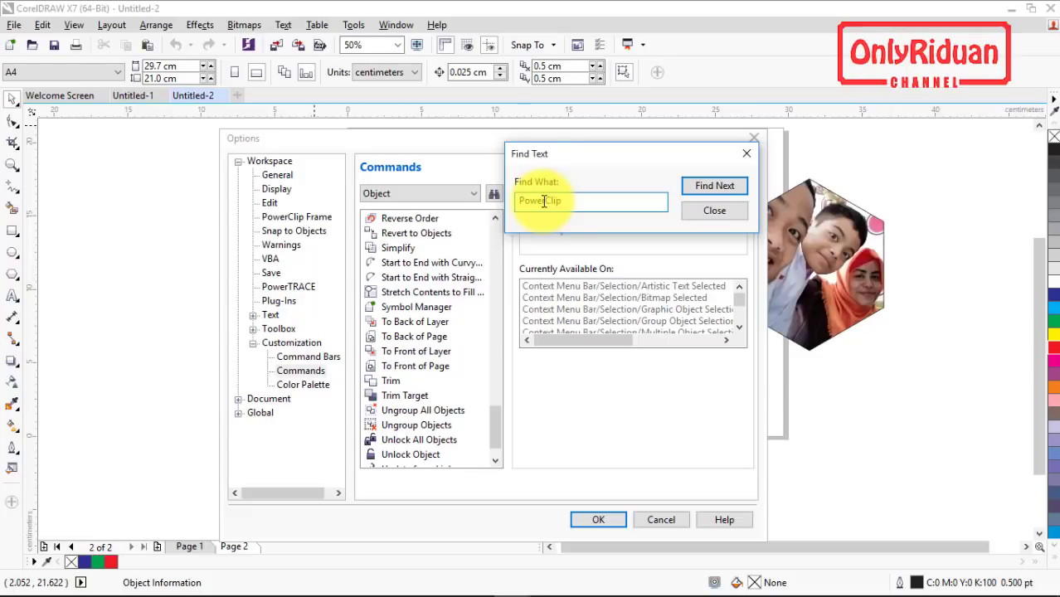
left_click(718, 187)
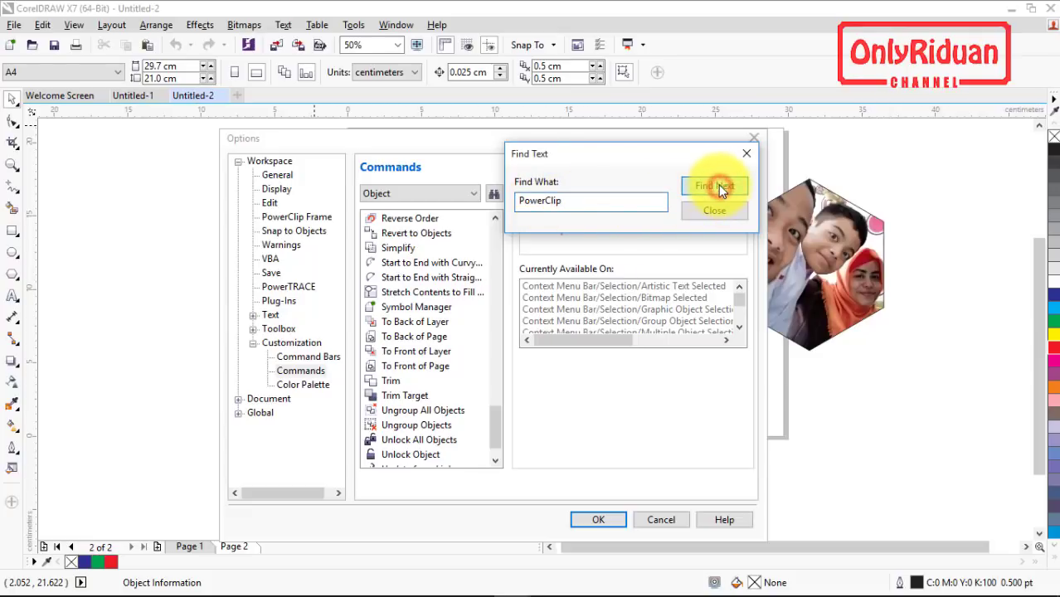
left_click(448, 219)
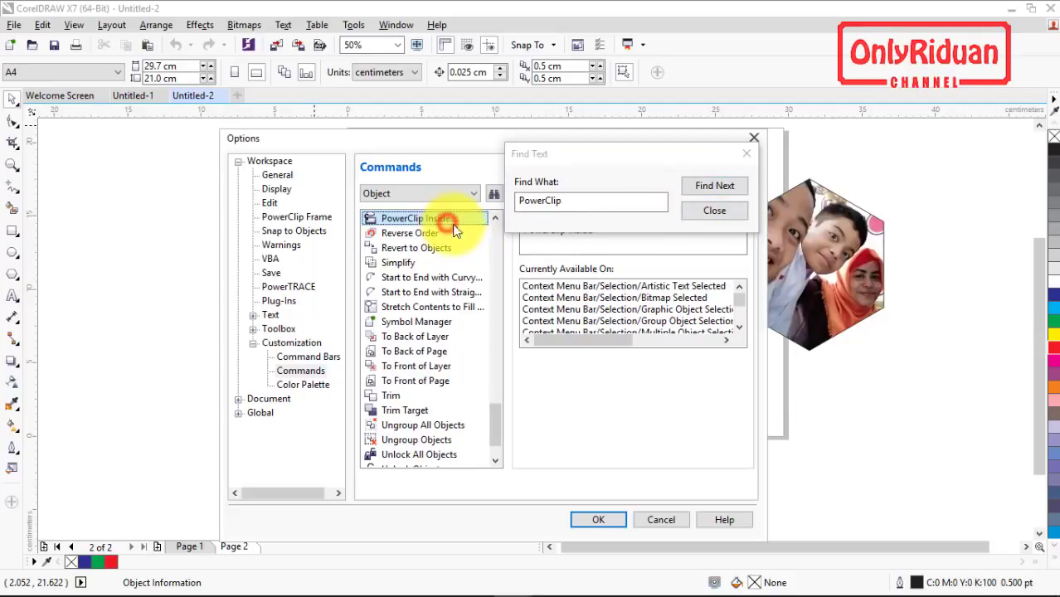
left_click(711, 212)
left_click(582, 192)
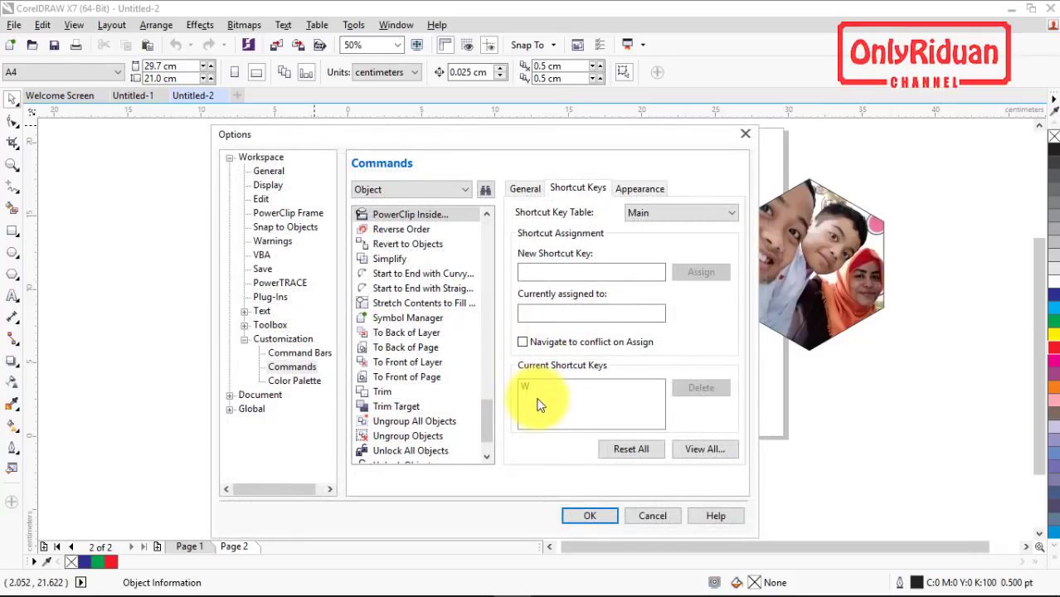
left_click(634, 452)
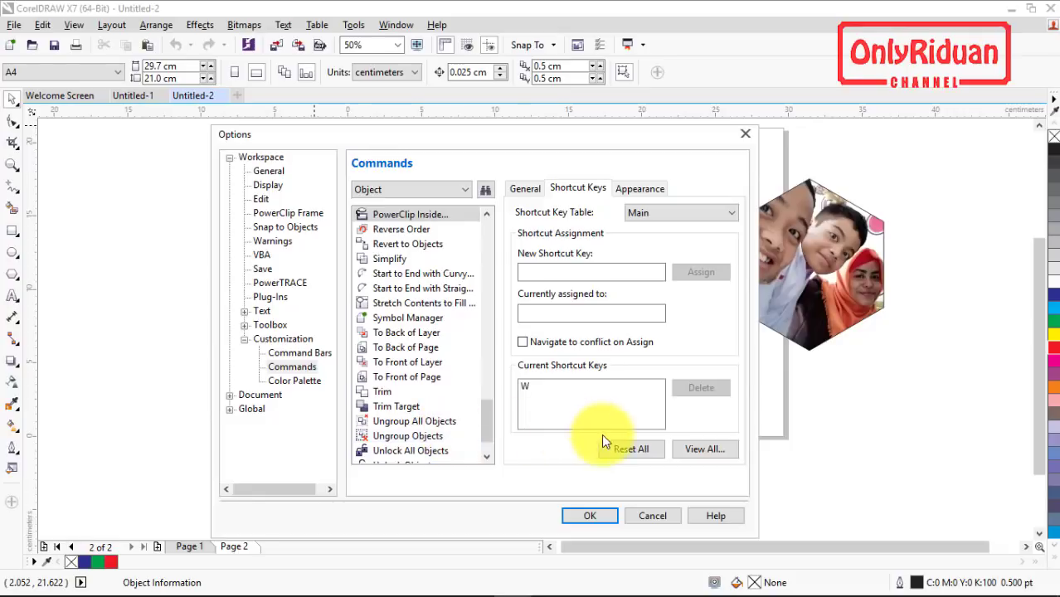
left_click(647, 448)
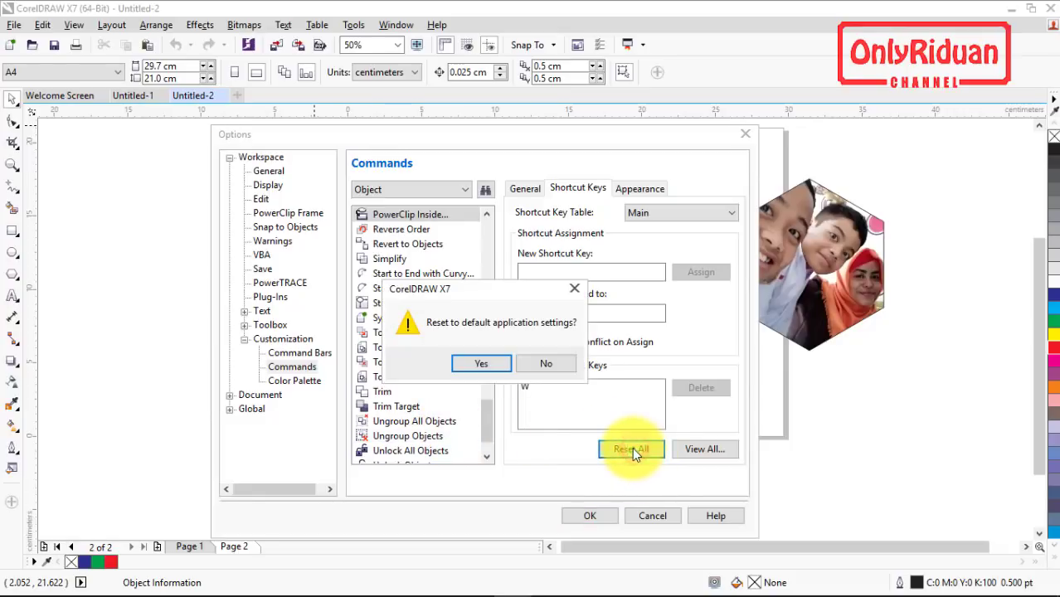
left_click(485, 365)
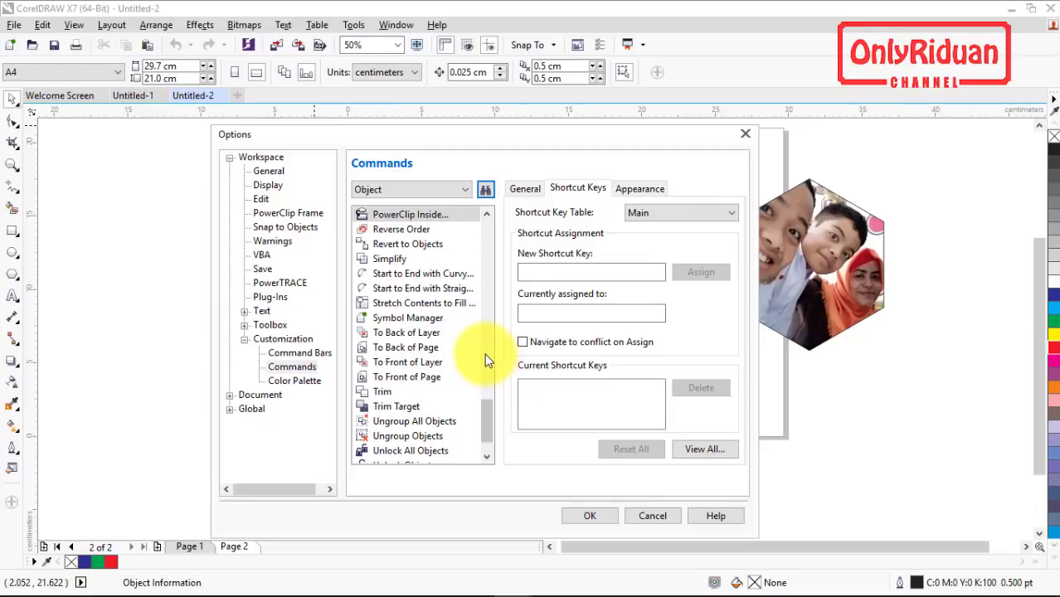
left_click(589, 516)
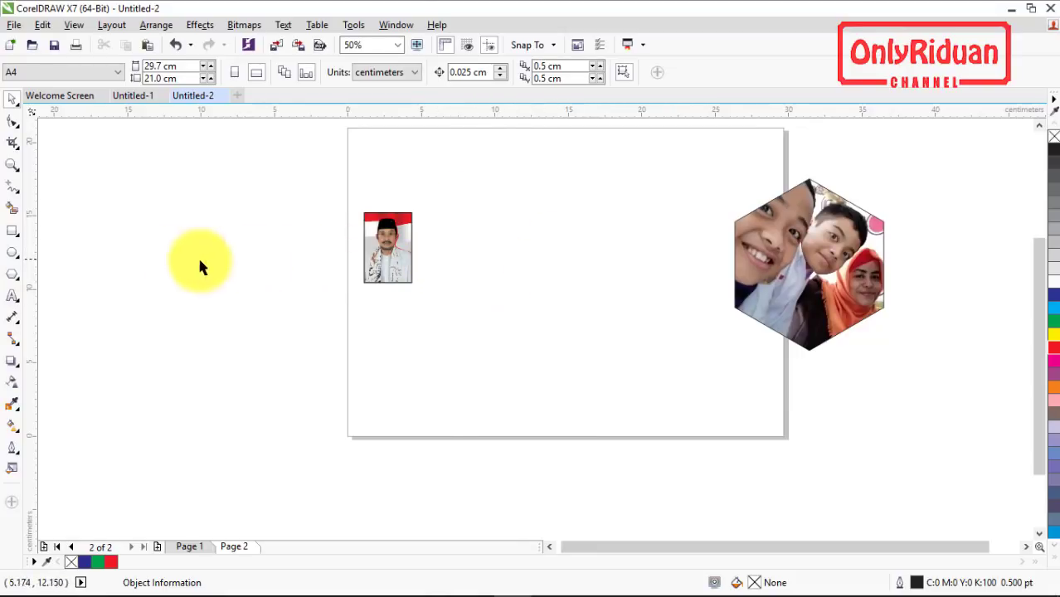
Draw two nested rectangles near the page centre and a circle below the portrait
left_click(12, 232)
left_click_drag(498, 196, 661, 329)
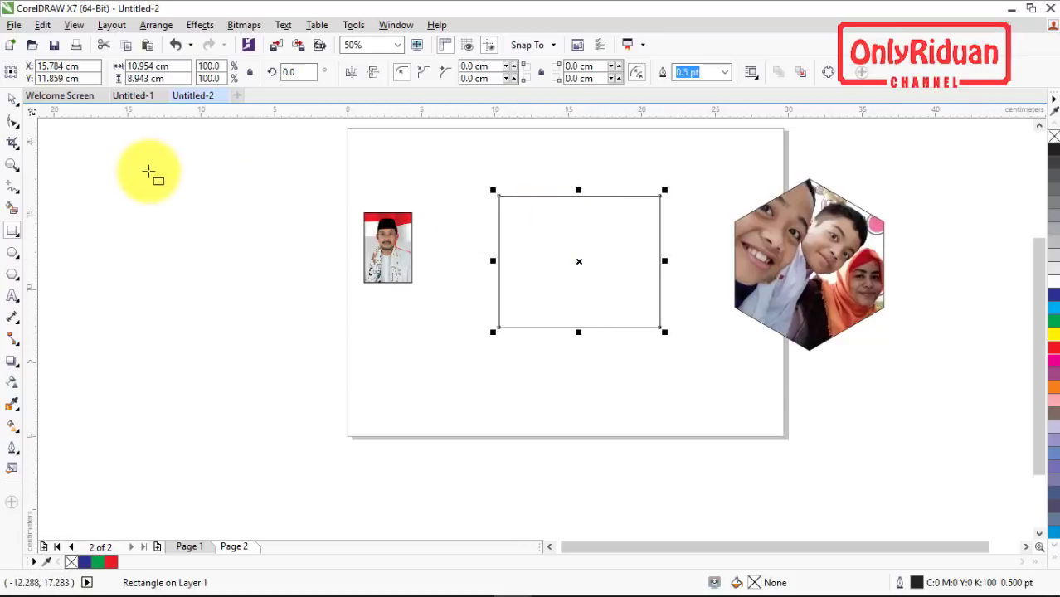
left_click_drag(530, 225, 629, 298)
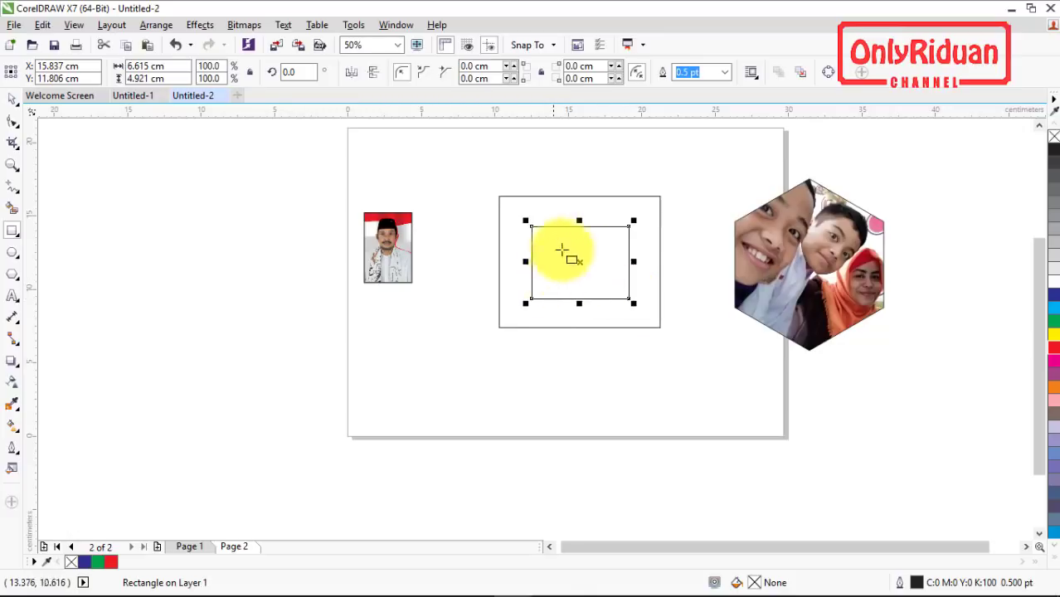
key("space")
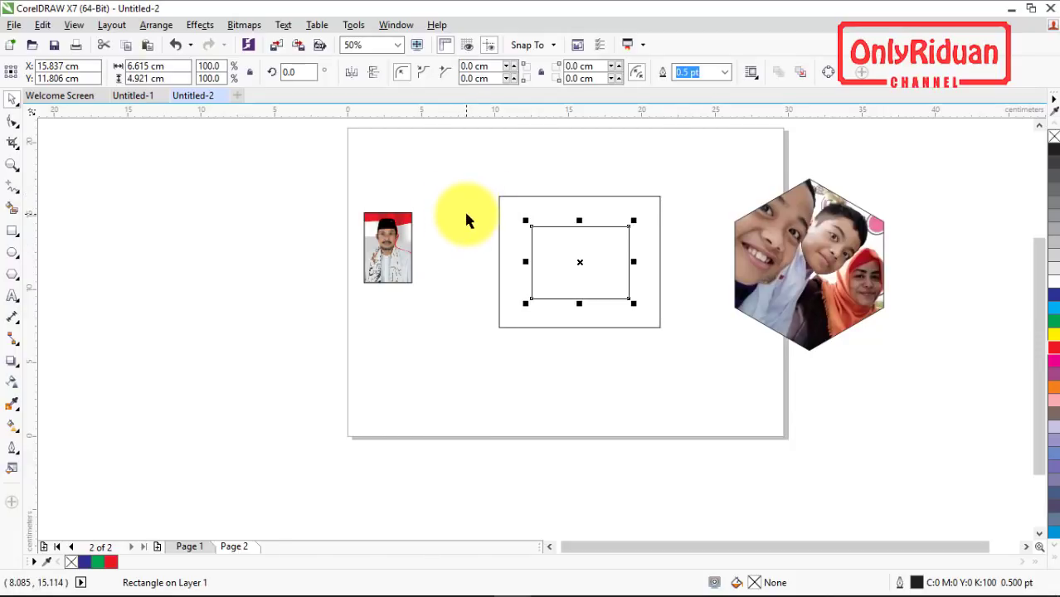
left_click(12, 252)
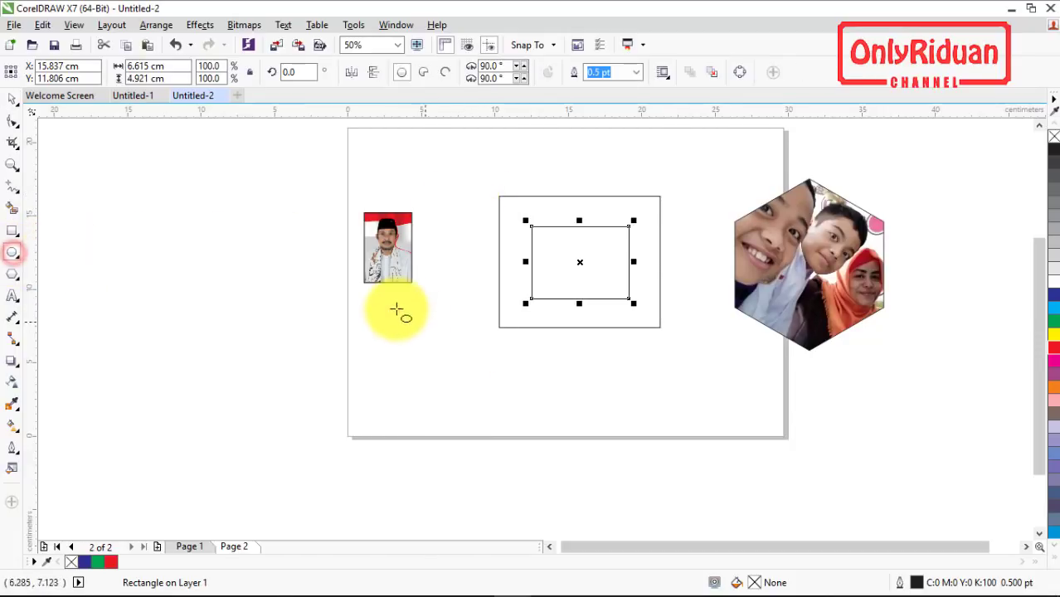
left_click_drag(397, 309, 484, 394)
key("space")
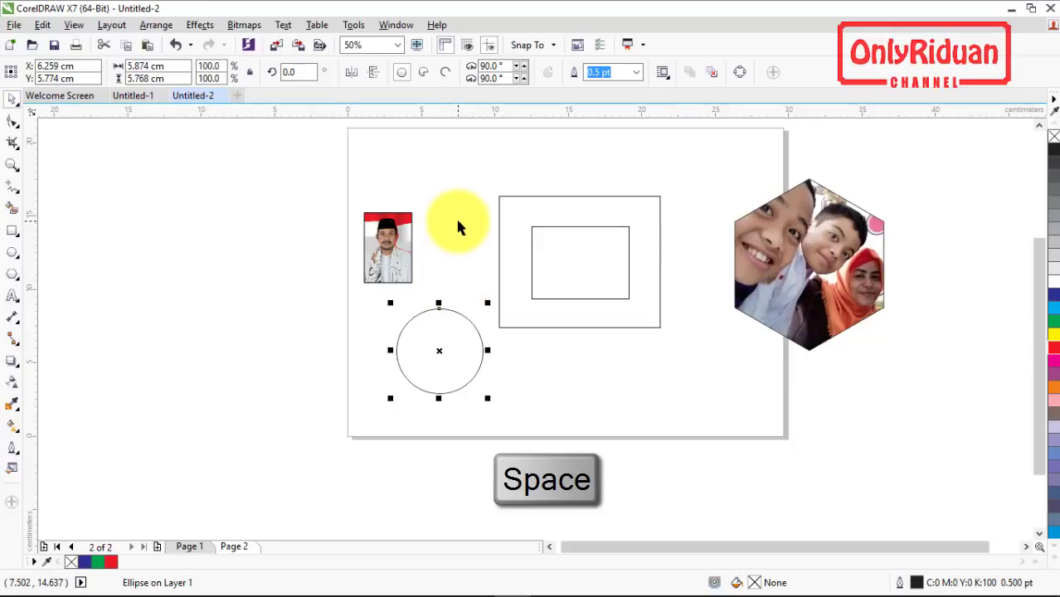
Draw a six-sided polygon left of the page and browse the Text menu
left_click(12, 273)
left_click_drag(184, 201, 313, 347)
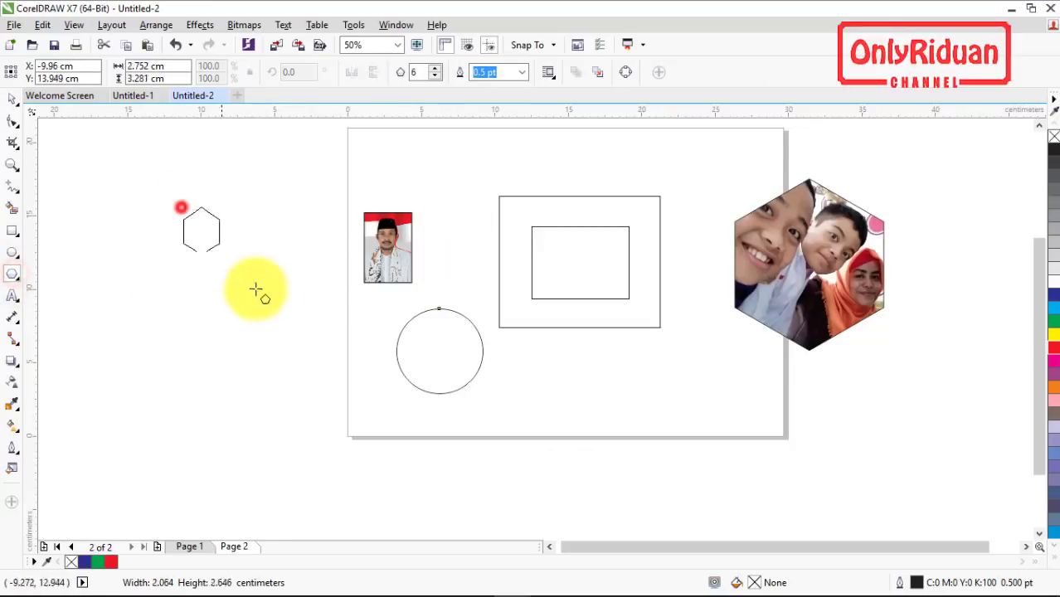
key("space")
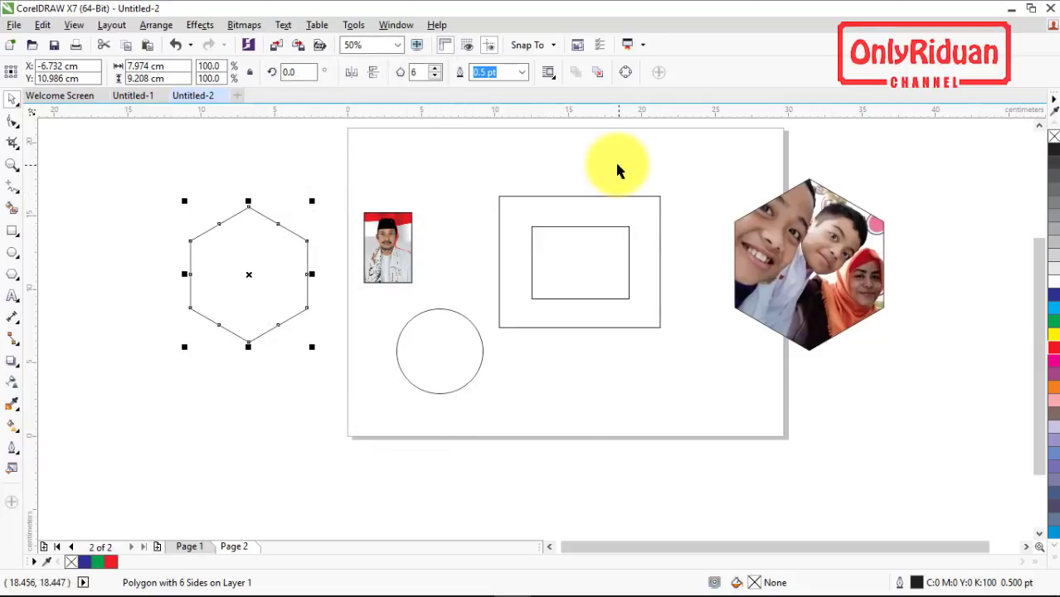
left_click(282, 25)
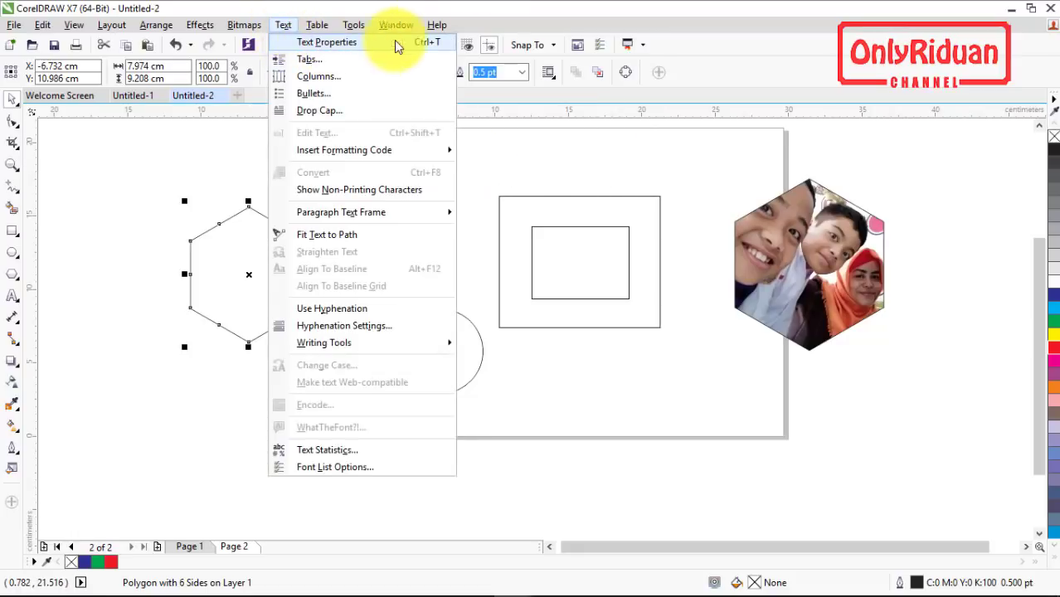
left_click(585, 166)
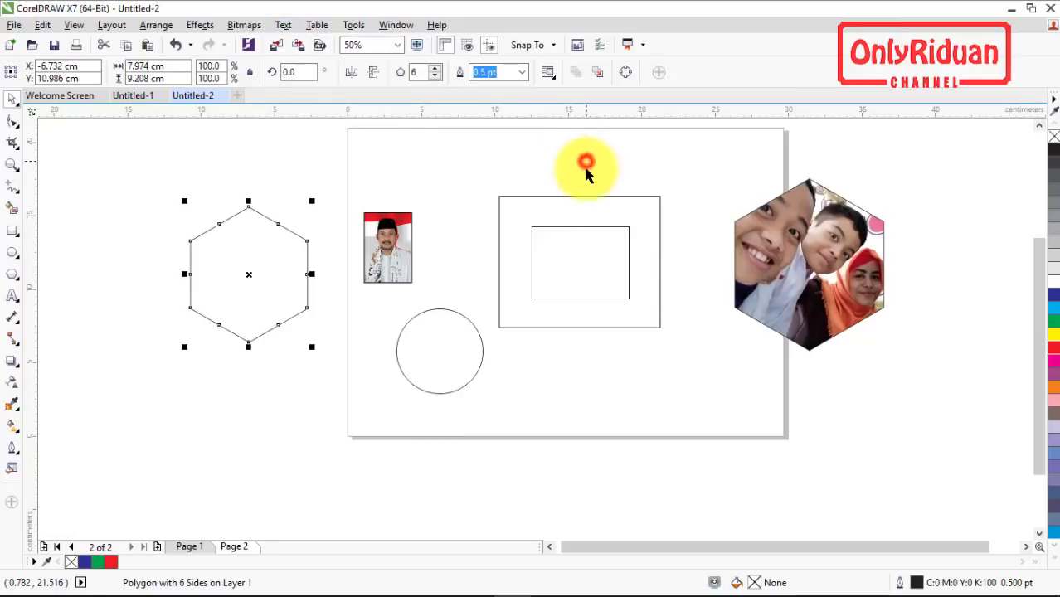
On Page 1, open Text Properties for GRAFIS INDONESIA and move it away from DENAIN
left_click(186, 546)
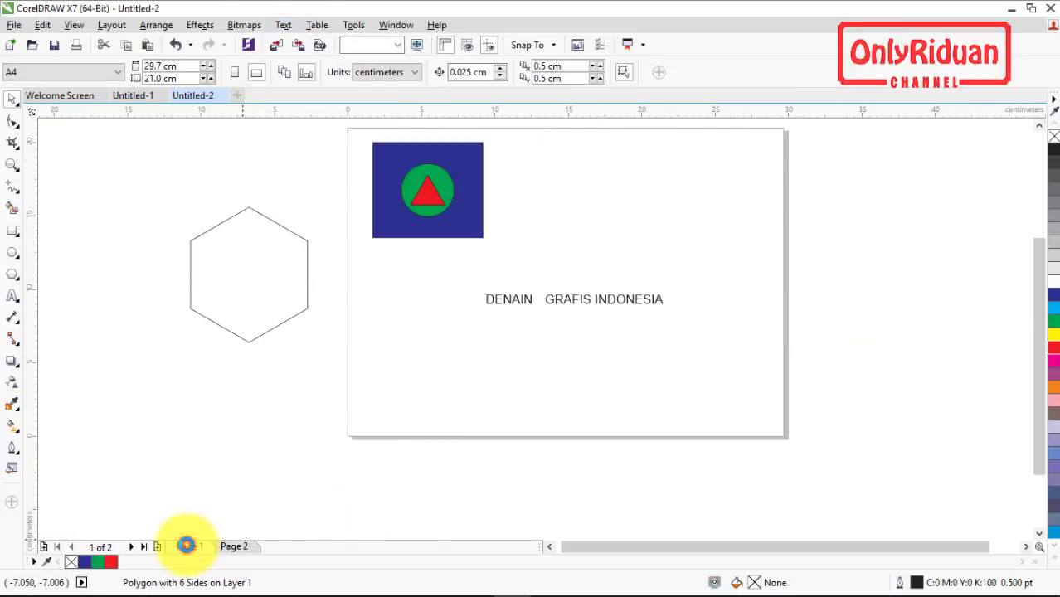
left_click(611, 299)
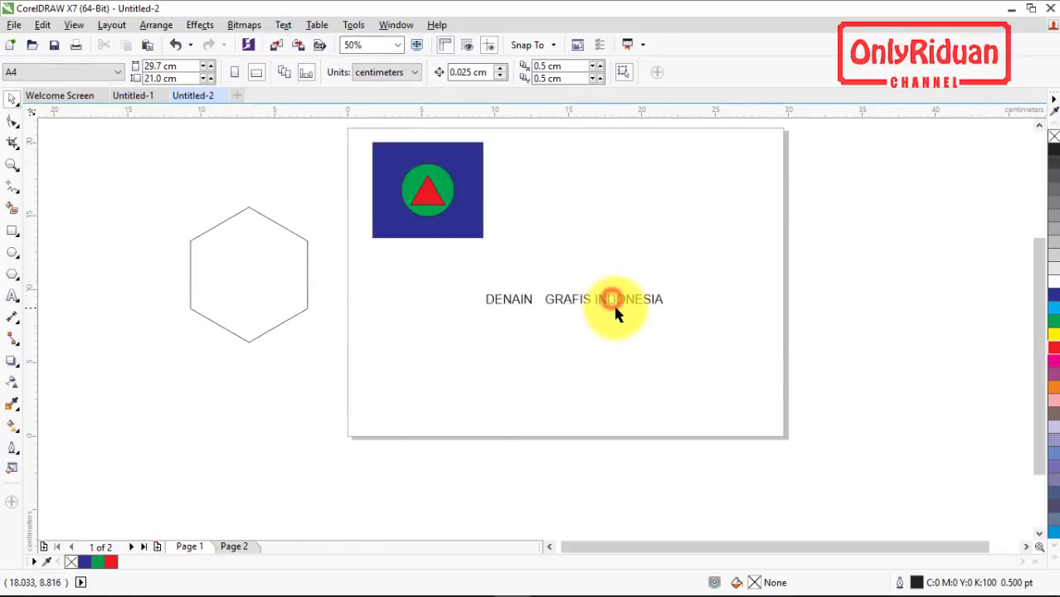
key("ctrl+t")
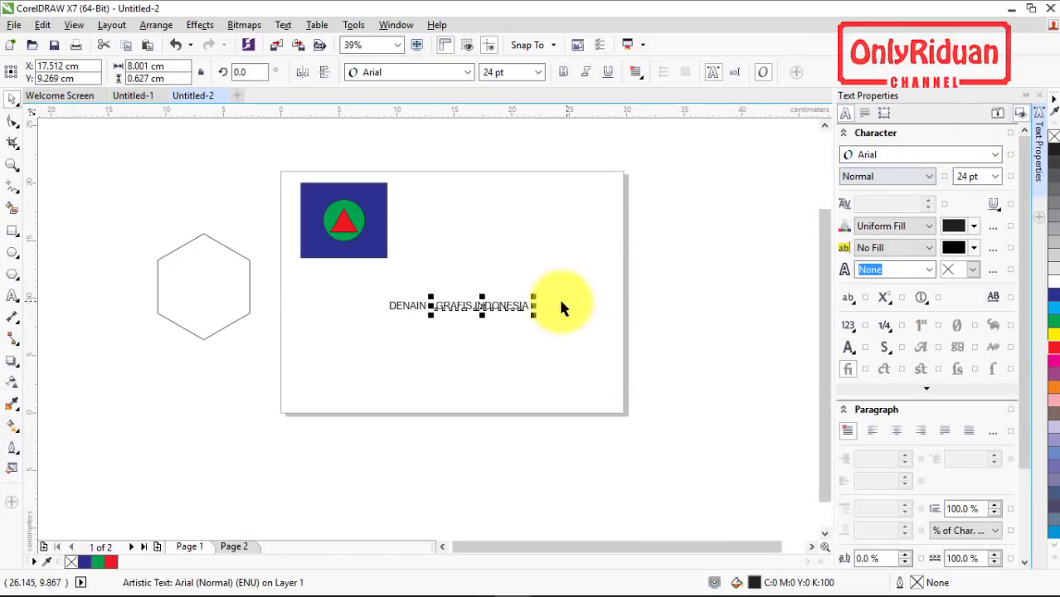
left_click_drag(483, 305, 535, 241)
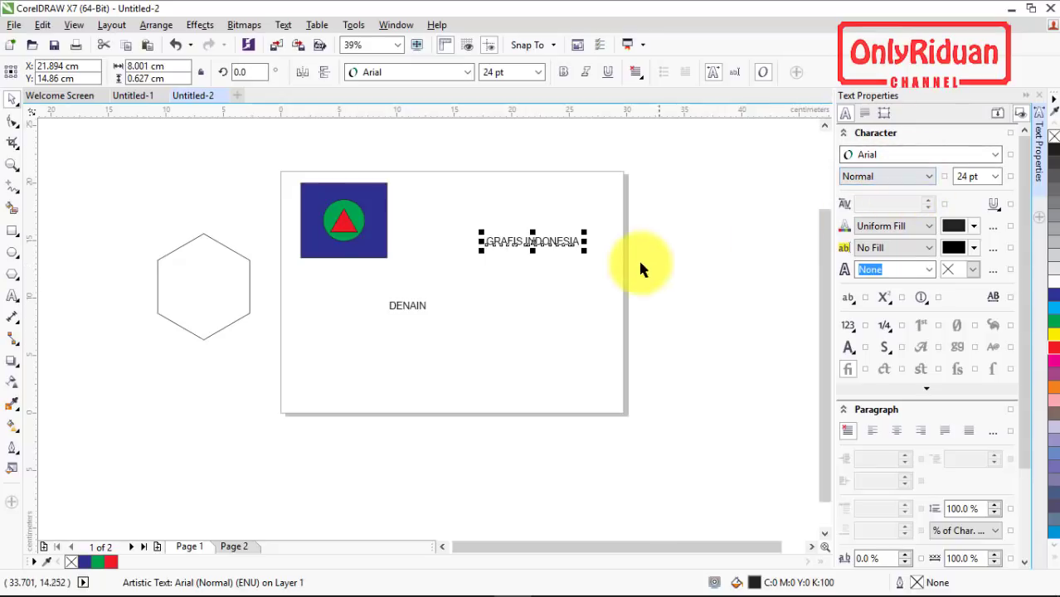
Reposition GRAFIS INDONESIA left and down and set it in the Impact font
left_click(345, 224)
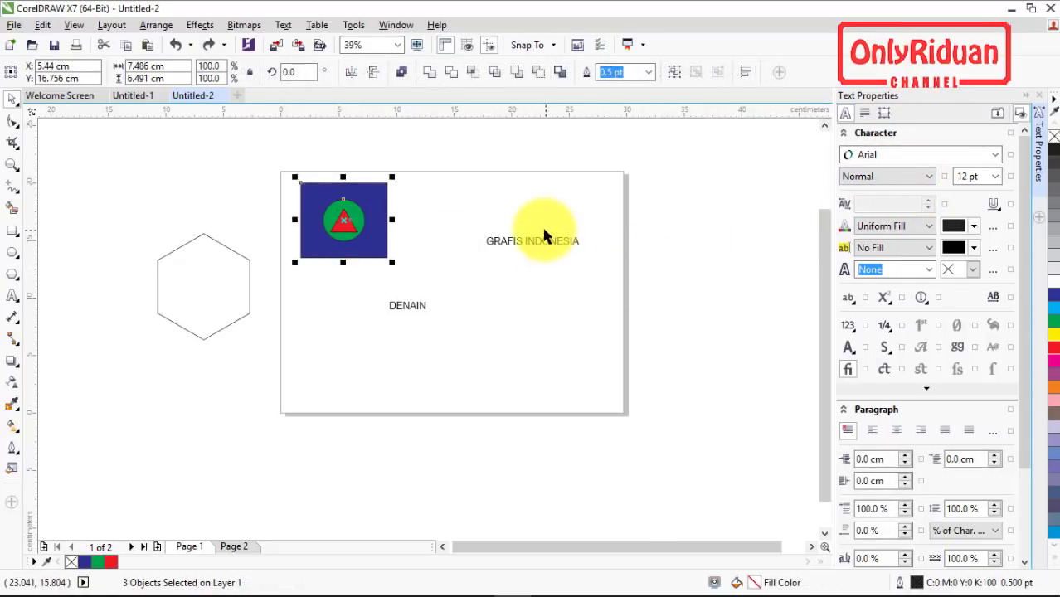
scroll(543, 237, "up", 4)
left_click_drag(534, 259, 438, 297)
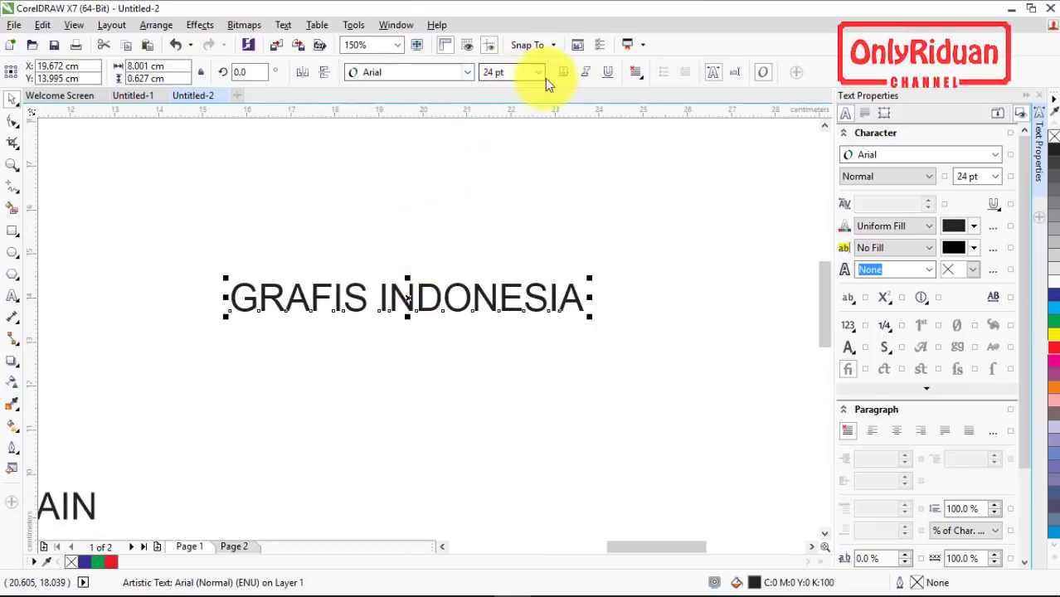
left_click(467, 72)
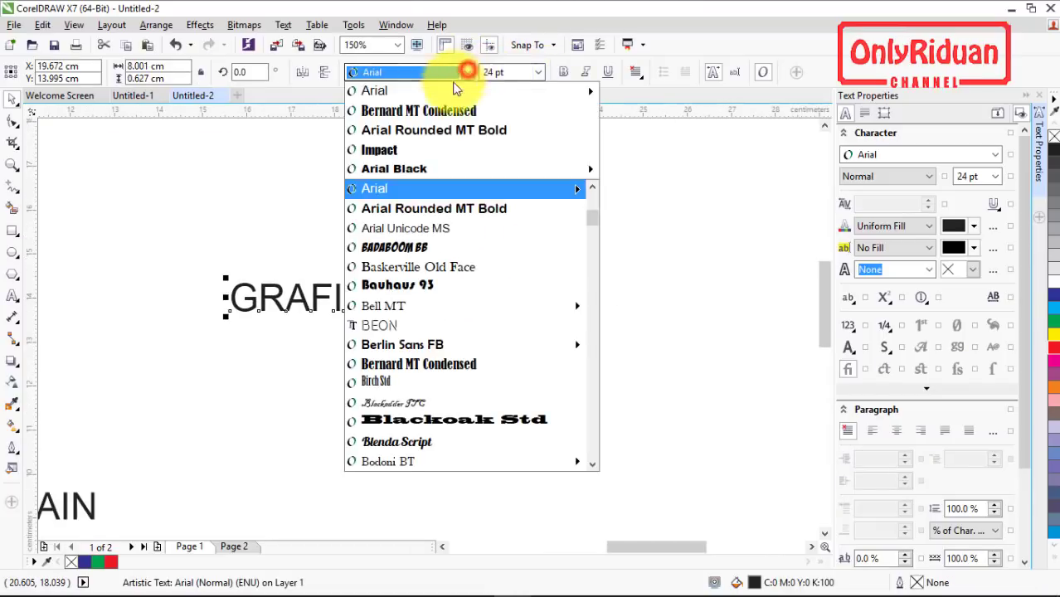
left_click(409, 149)
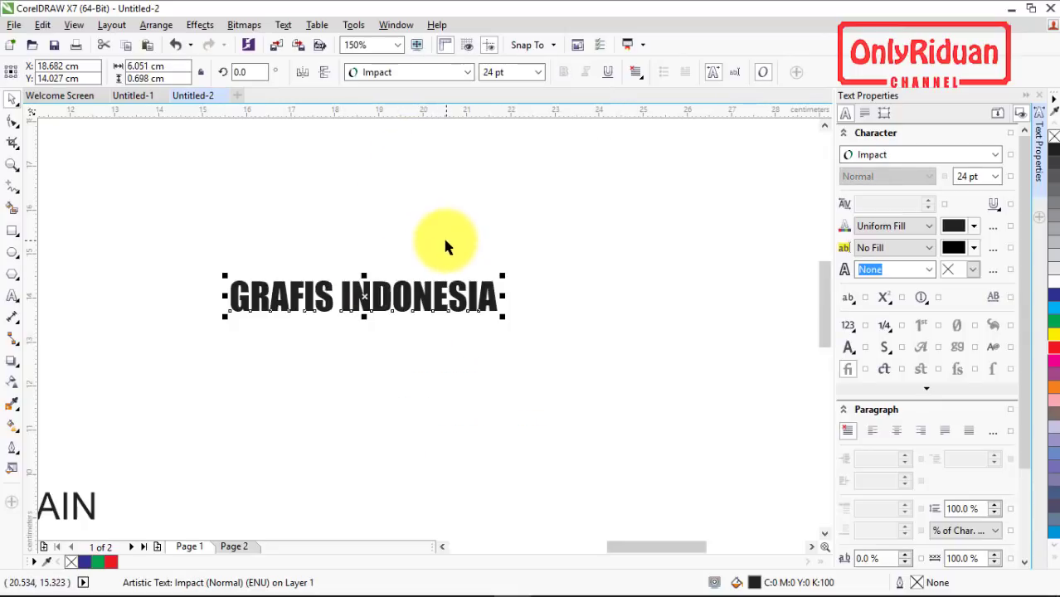
Give GRAFIS INDONESIA an outside contour filled yellow
left_click(13, 362)
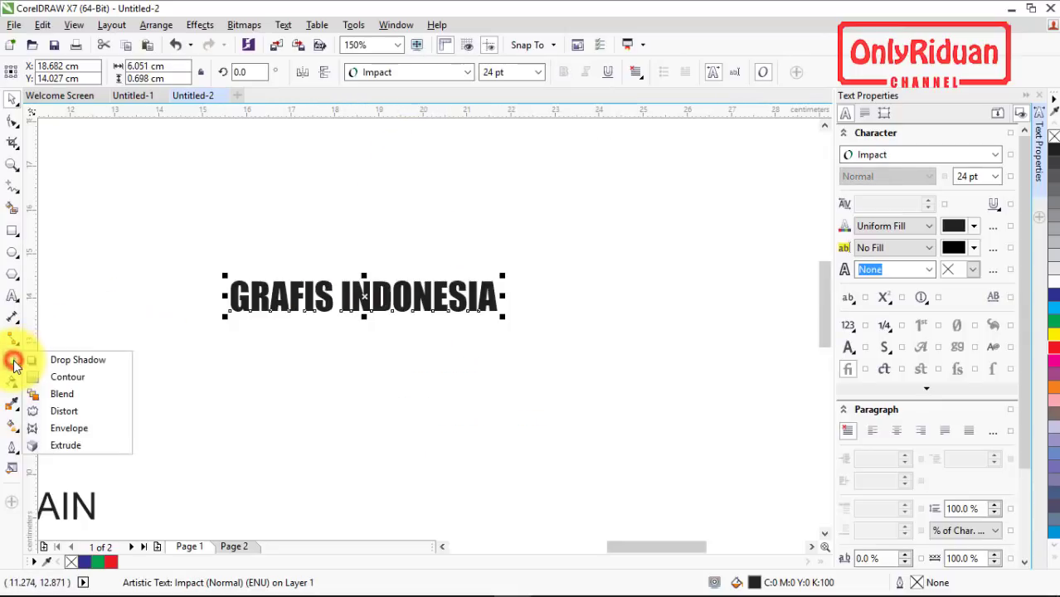
left_click(52, 377)
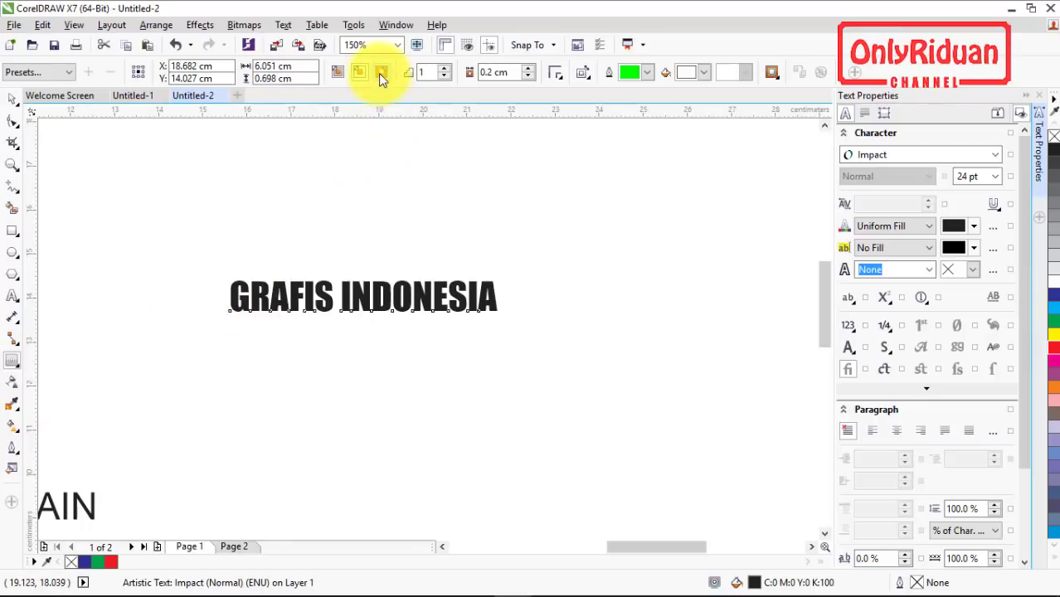
left_click(381, 73)
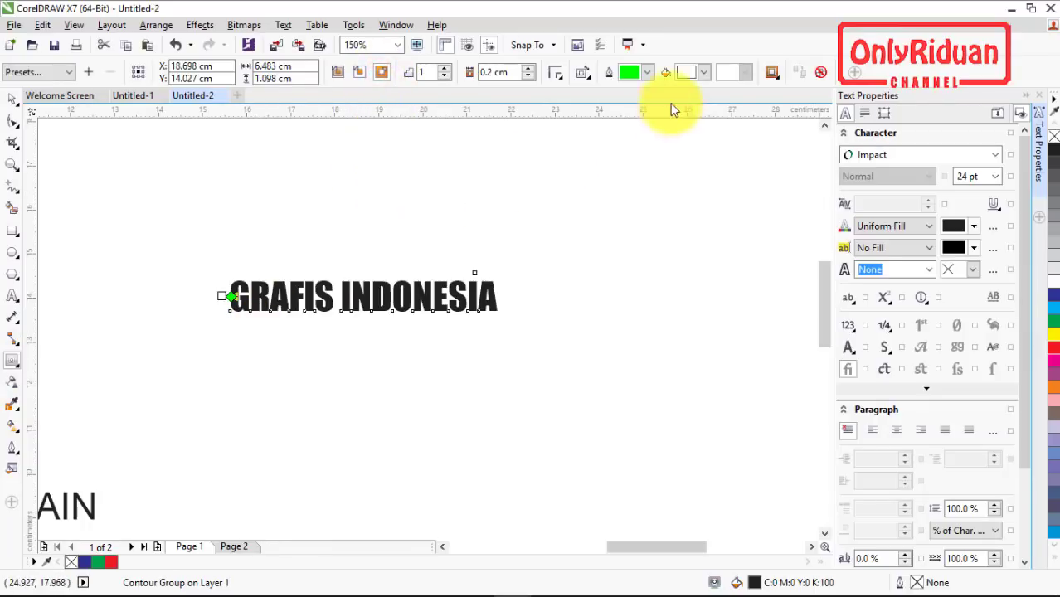
left_click(703, 72)
left_click(702, 110)
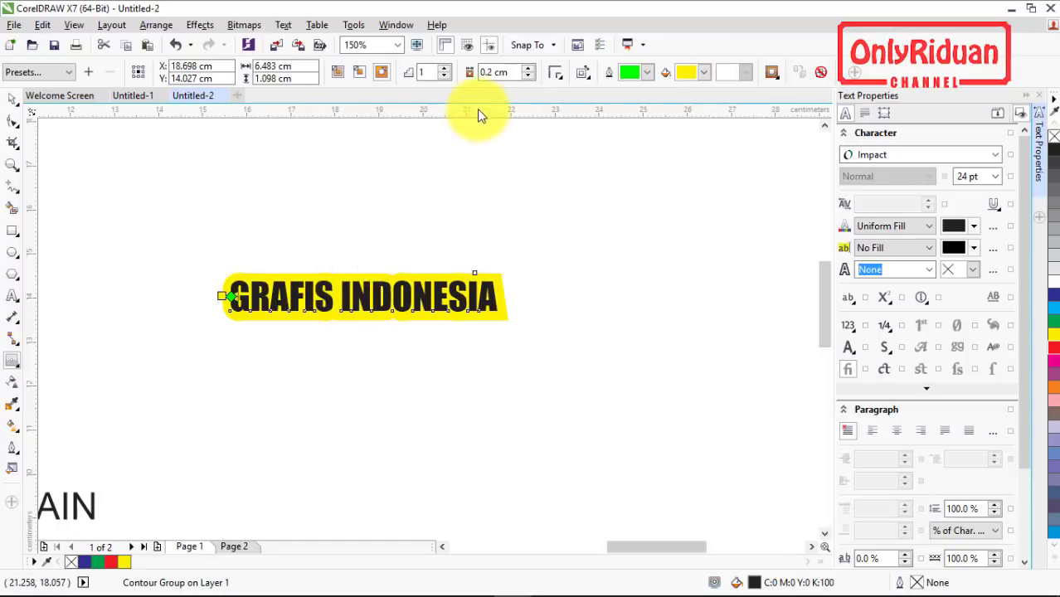
Set the contour offset to 0.05 cm, after first trying 0.02 cm
left_click(491, 74)
left_click(492, 73)
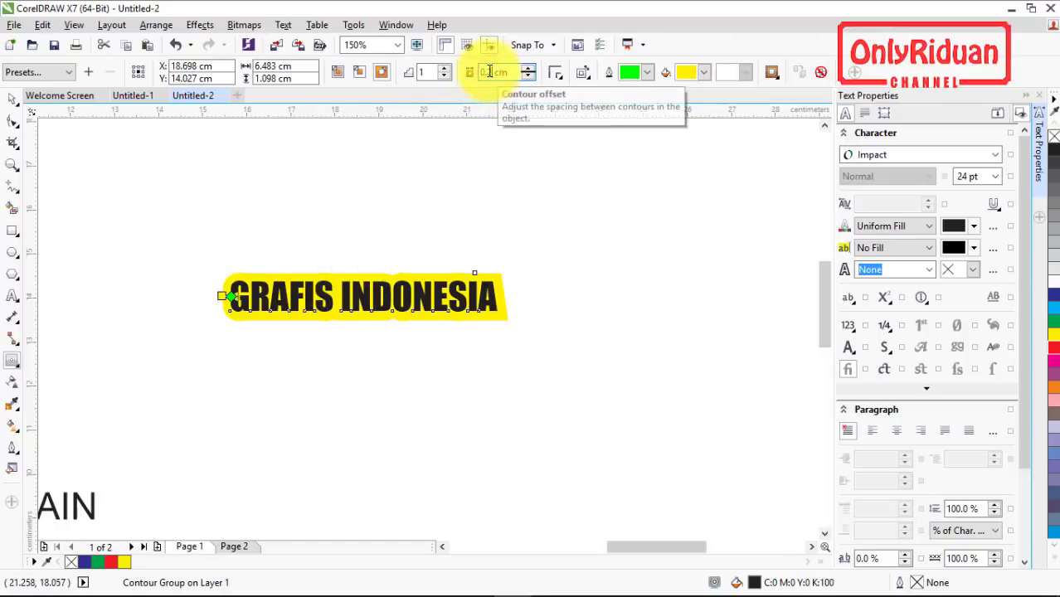
left_click(495, 73)
type("0.02")
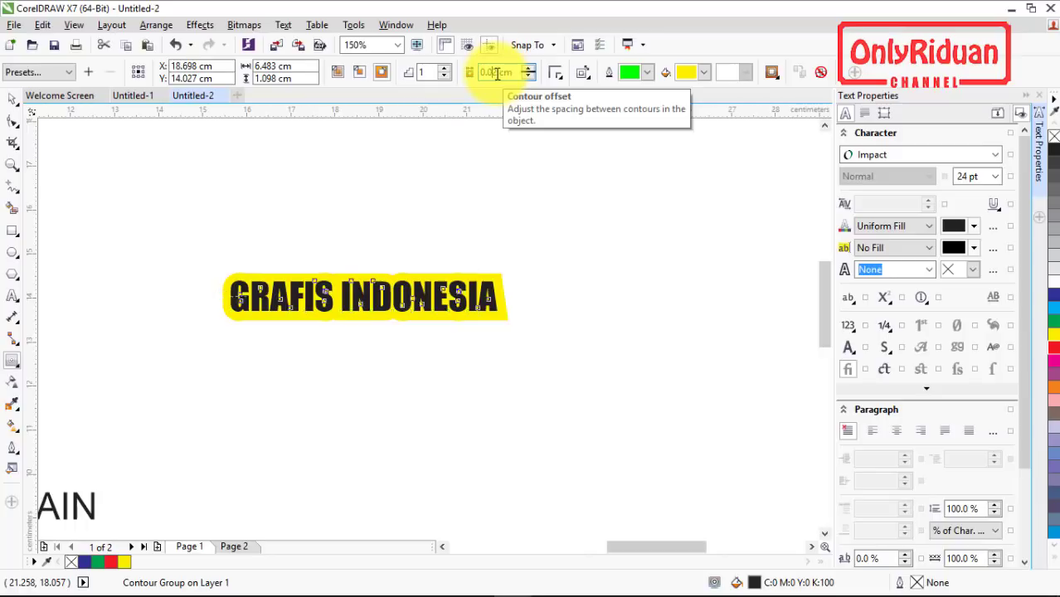
key("Return")
left_click(496, 73)
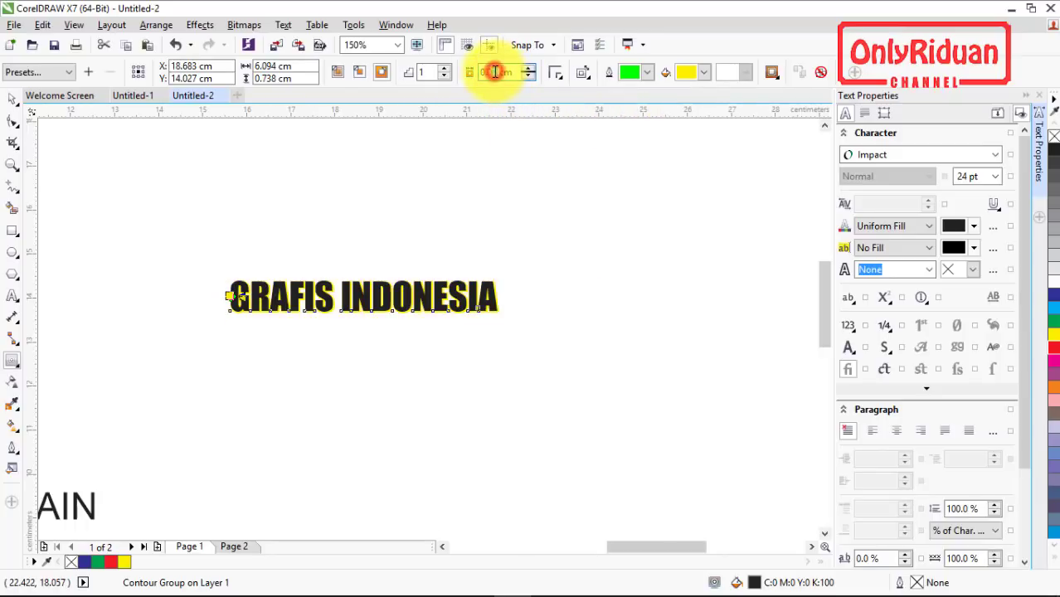
type("0.05")
key("Return")
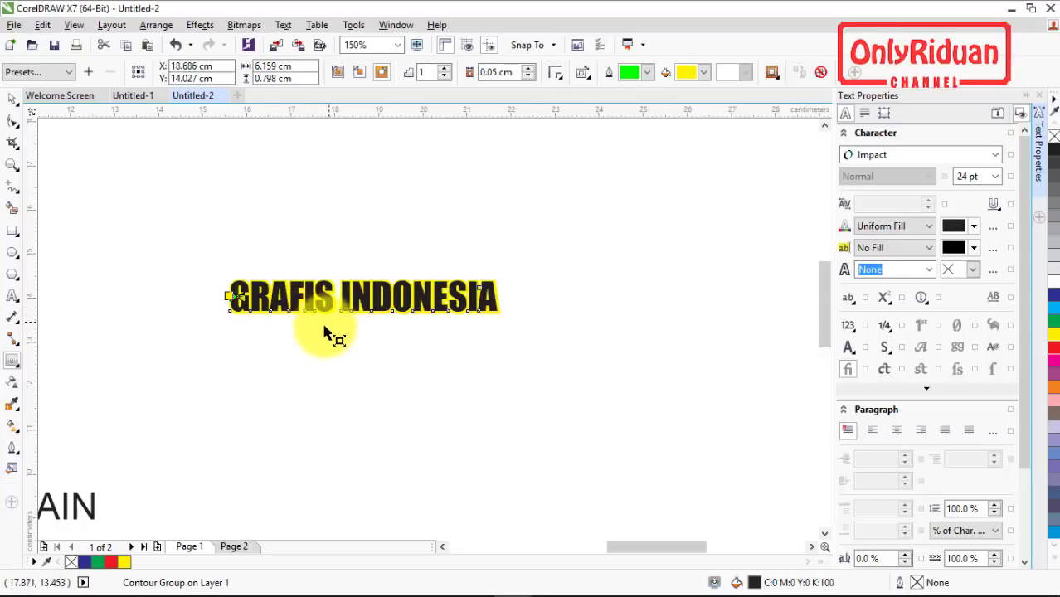
Break the contour group apart with Ctrl+K
left_click(152, 27)
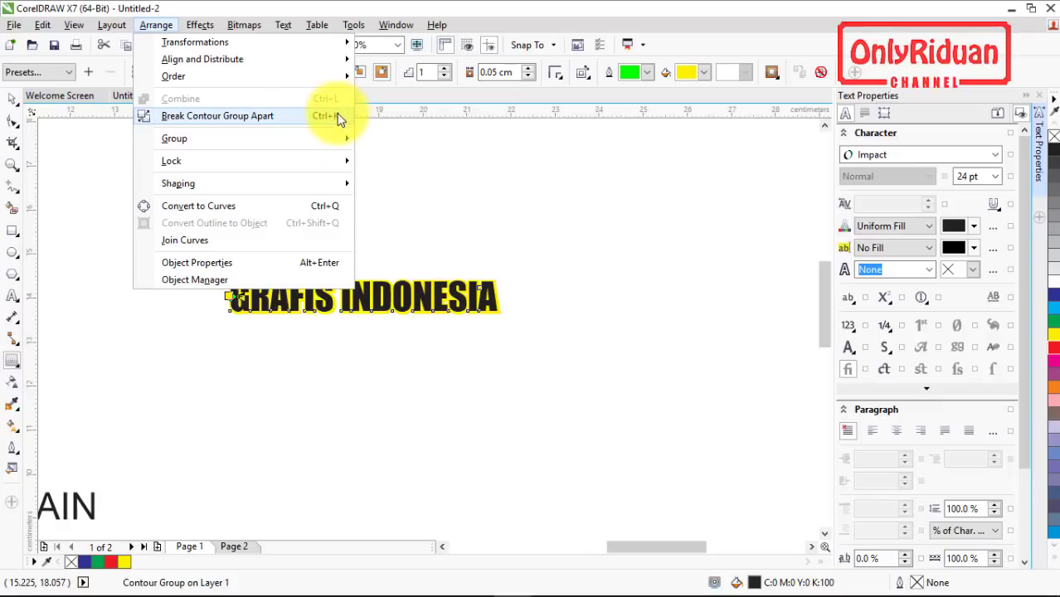
key("ctrl+k")
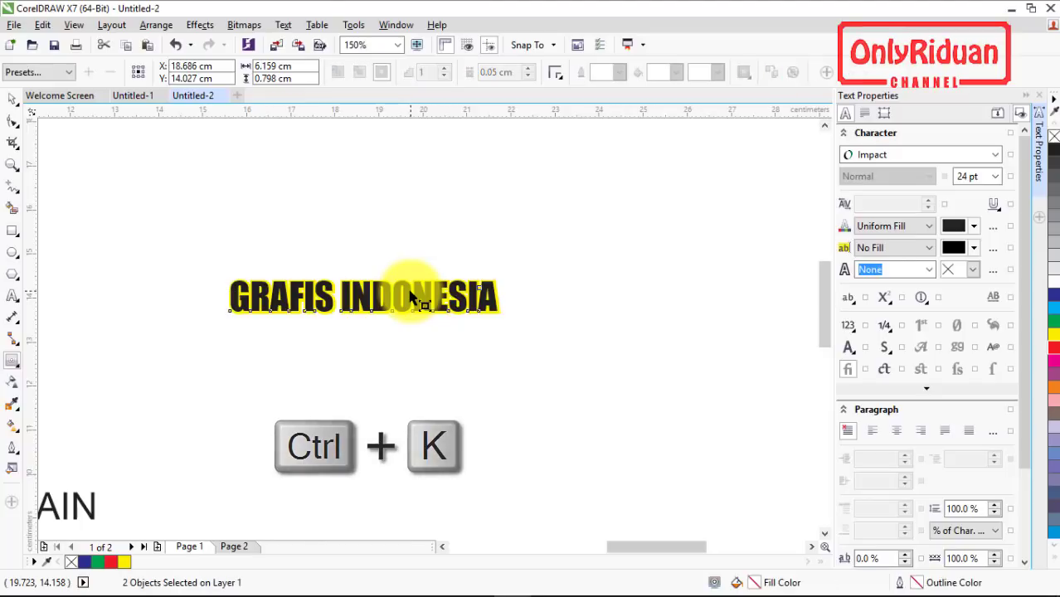
left_click(15, 104)
left_click(173, 135)
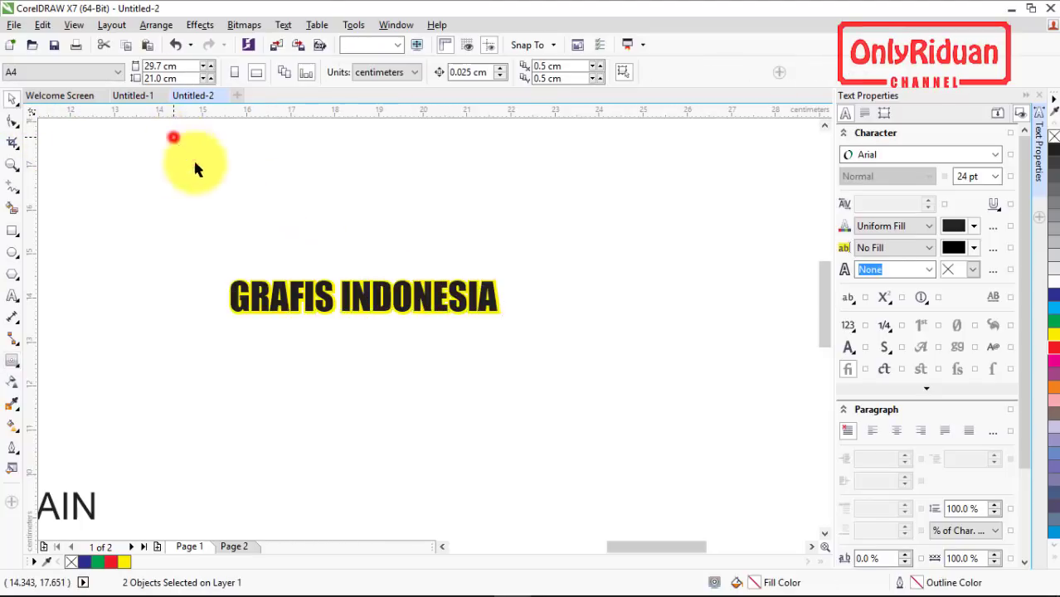
Drag the black GRAFIS INDONESIA text down below its separated yellow contour shape
left_click(267, 296)
left_click_drag(296, 296, 315, 353)
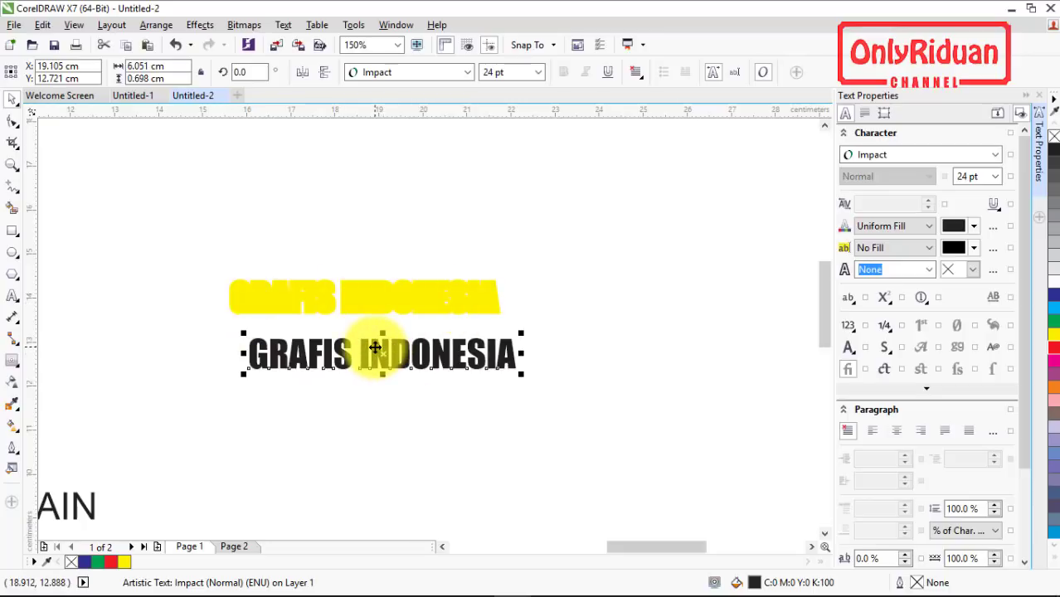
key("Tab")
scroll(377, 352, "up", 1)
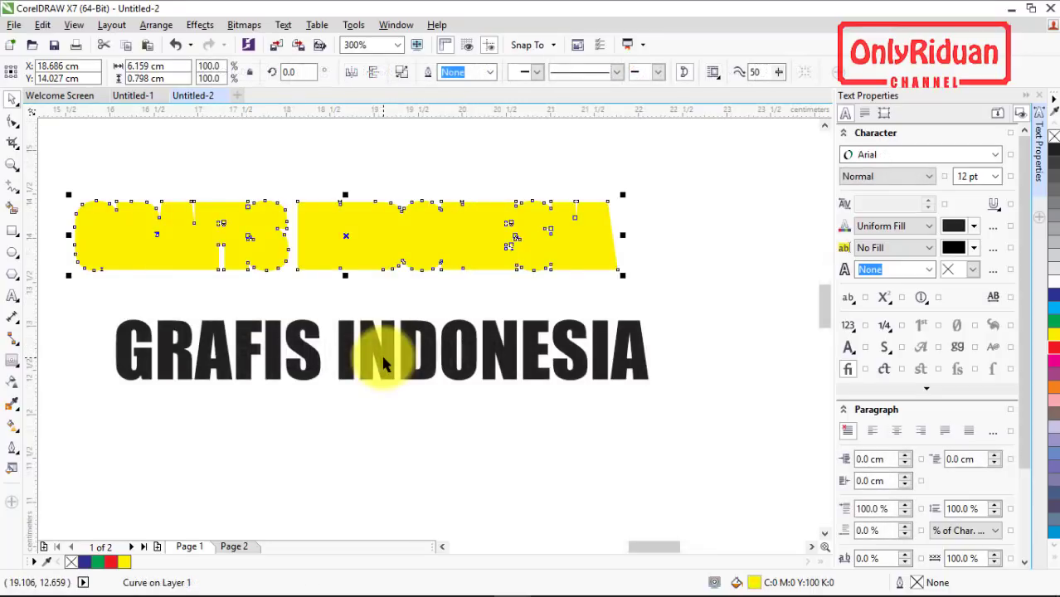
left_click(383, 363)
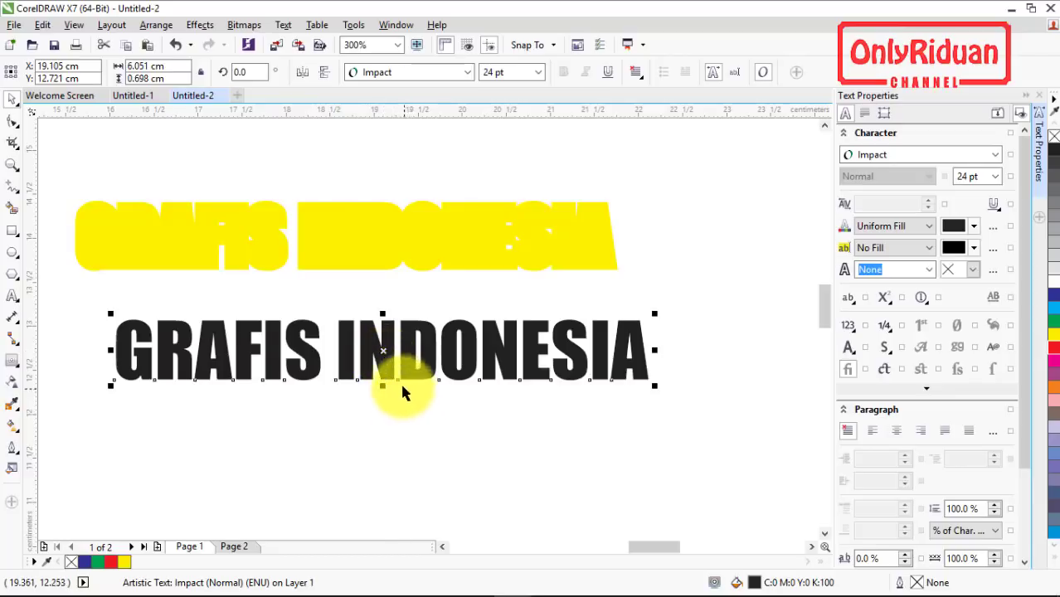
Convert the black GRAFIS INDONESIA text to curves with Ctrl+Q and move it down
right_click(381, 351)
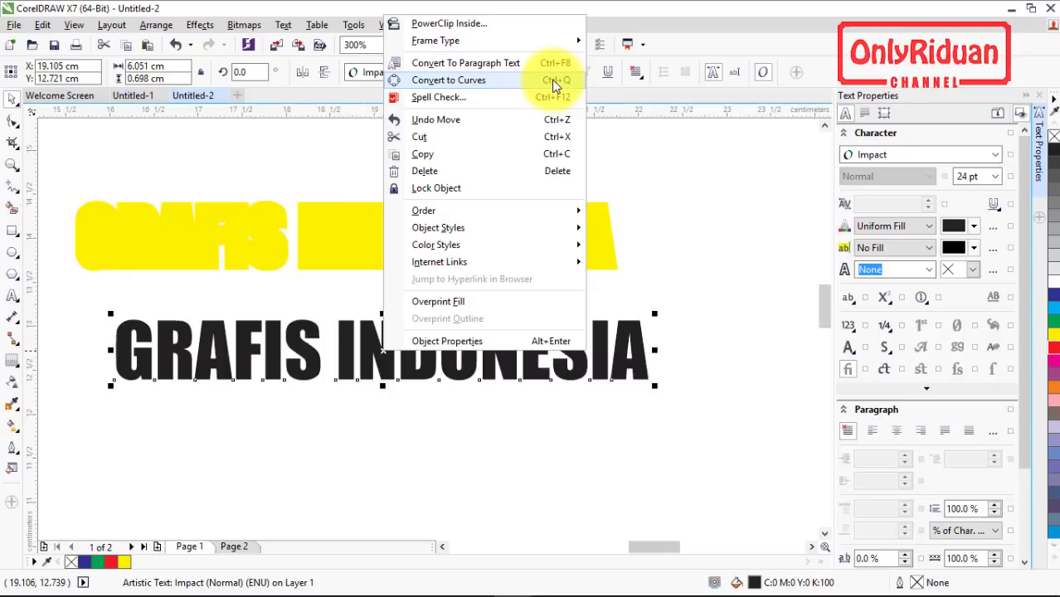
left_click(364, 343)
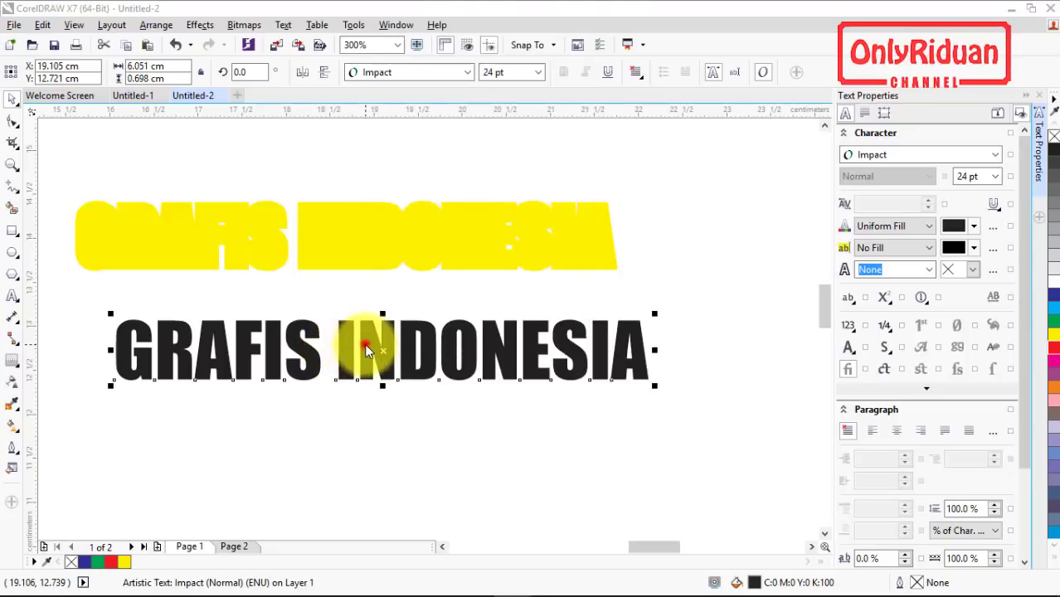
key("ctrl+q")
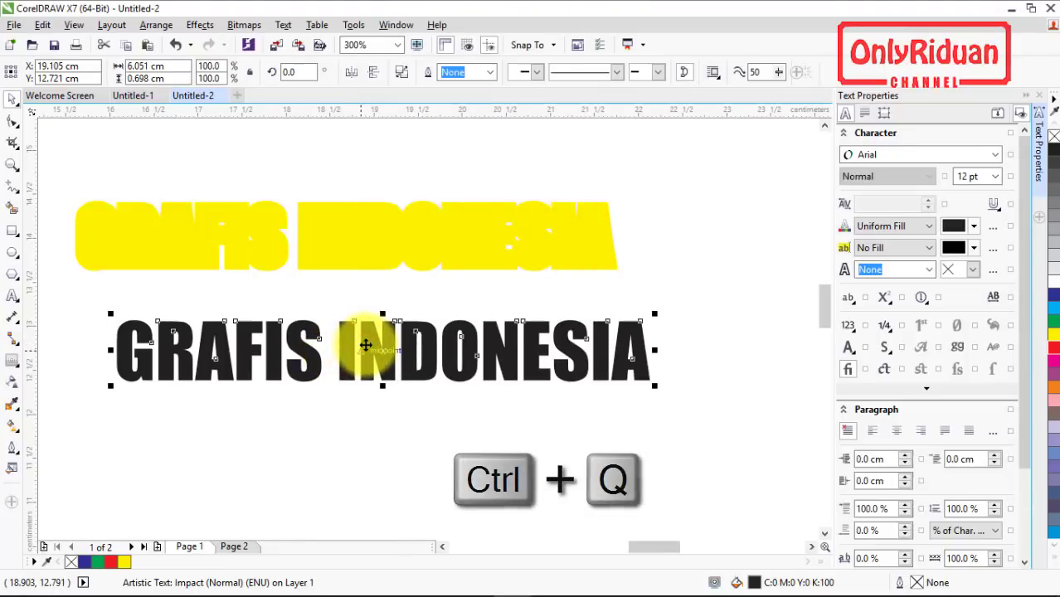
mouse_move(365, 344)
left_mouse_down()
mouse_move(371, 439)
mouse_move(395, 380)
left_mouse_up()
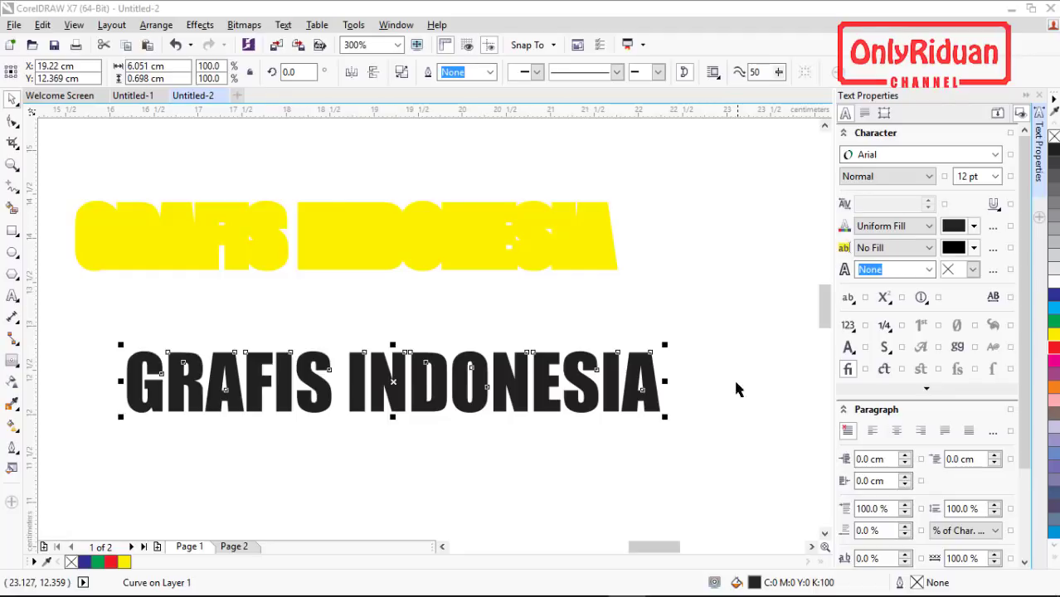
Enlarge the red triangle to about 145% and move it down-right
scroll(597, 347, "down", 2)
scroll(611, 343, "down", 1)
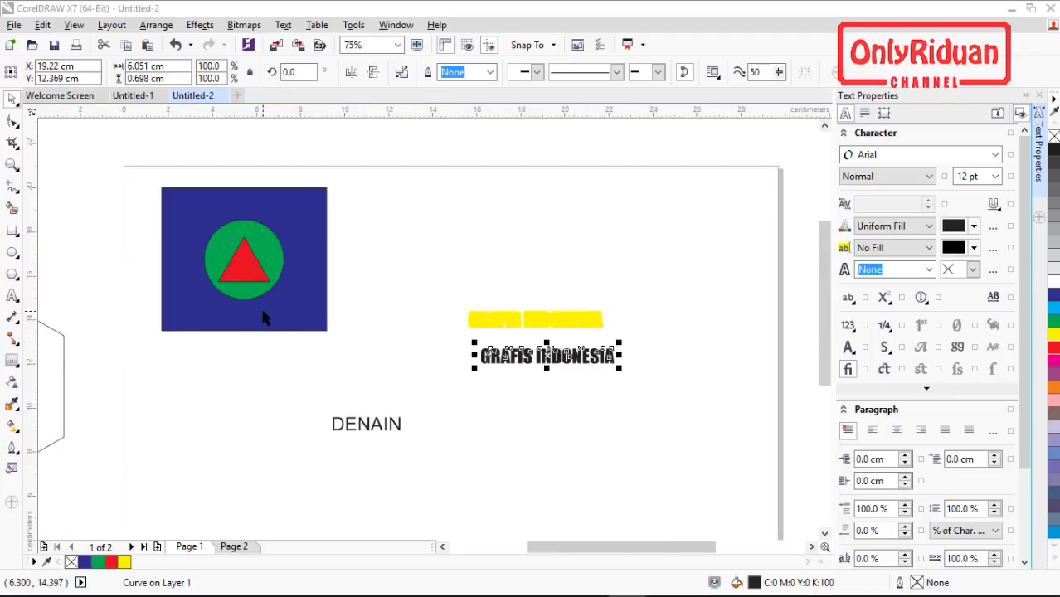
scroll(262, 311, "up", 1)
scroll(262, 311, "down", 1)
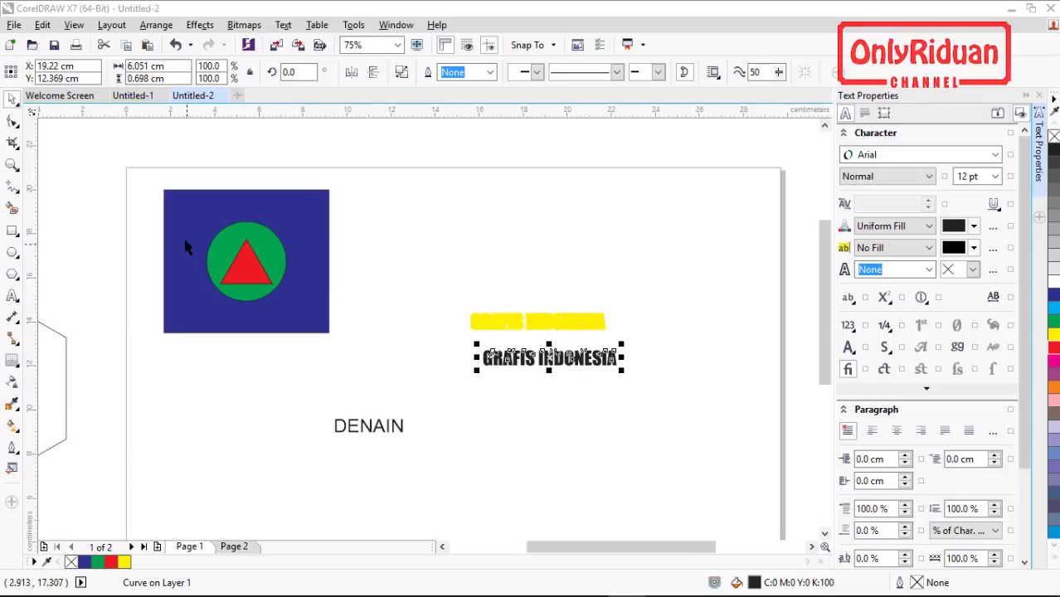
scroll(184, 232, "up", 1)
left_click(327, 303)
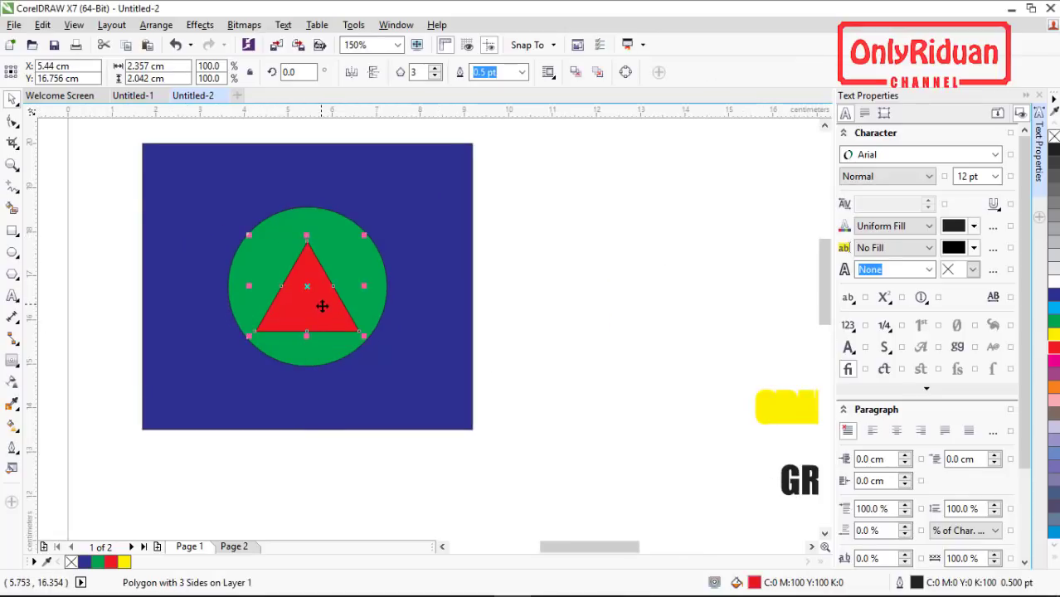
left_click_drag(364, 336, 411, 377)
left_click_drag(328, 320, 452, 415)
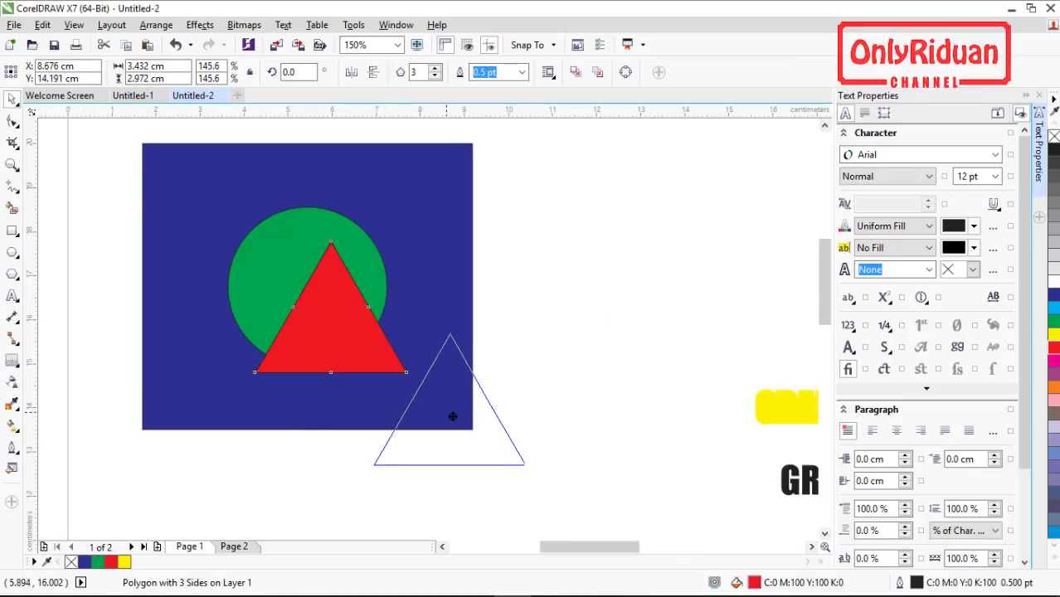
Move the green circle down behind the triangle, then reselect the triangle
left_click(361, 308)
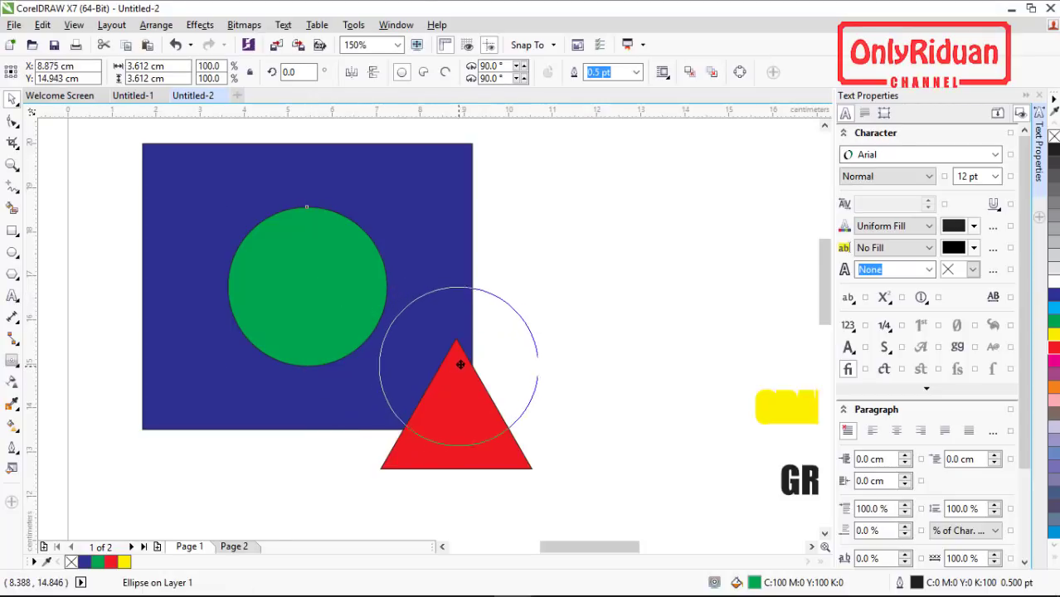
left_click_drag(379, 350, 533, 426)
left_click(571, 306)
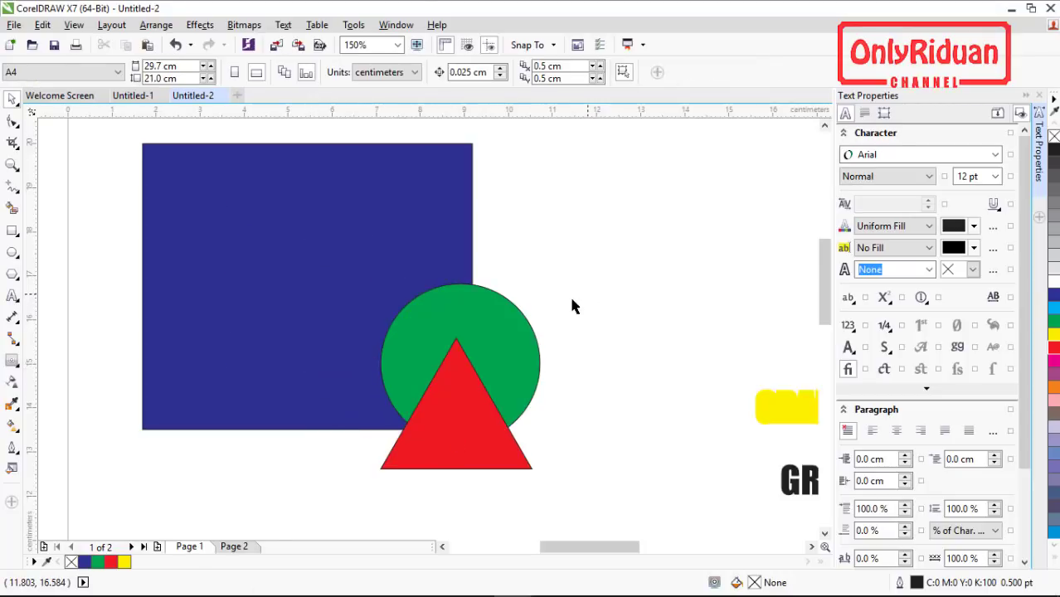
left_click(531, 330)
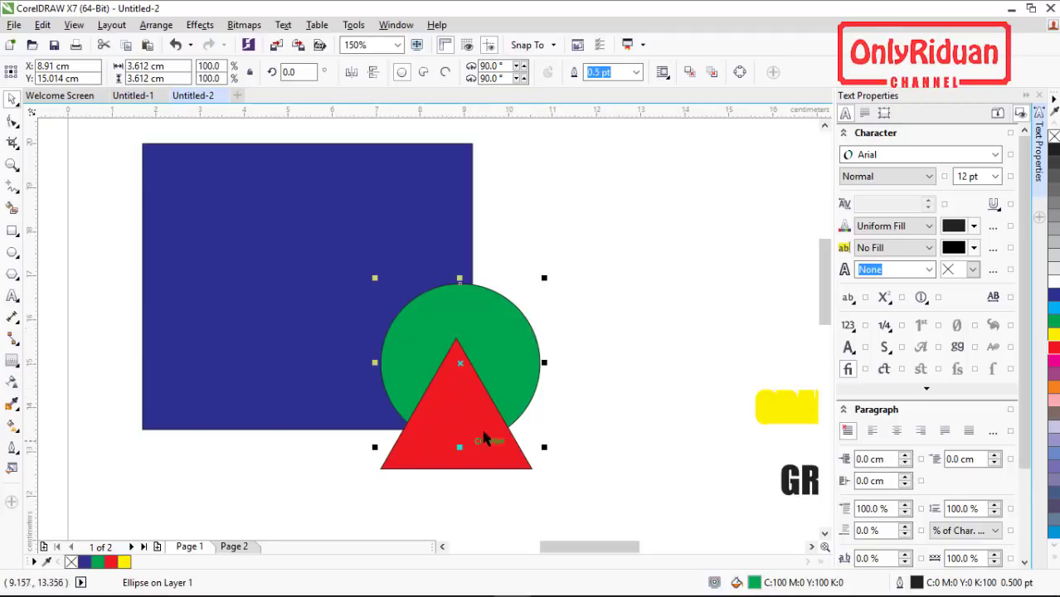
left_click(479, 452)
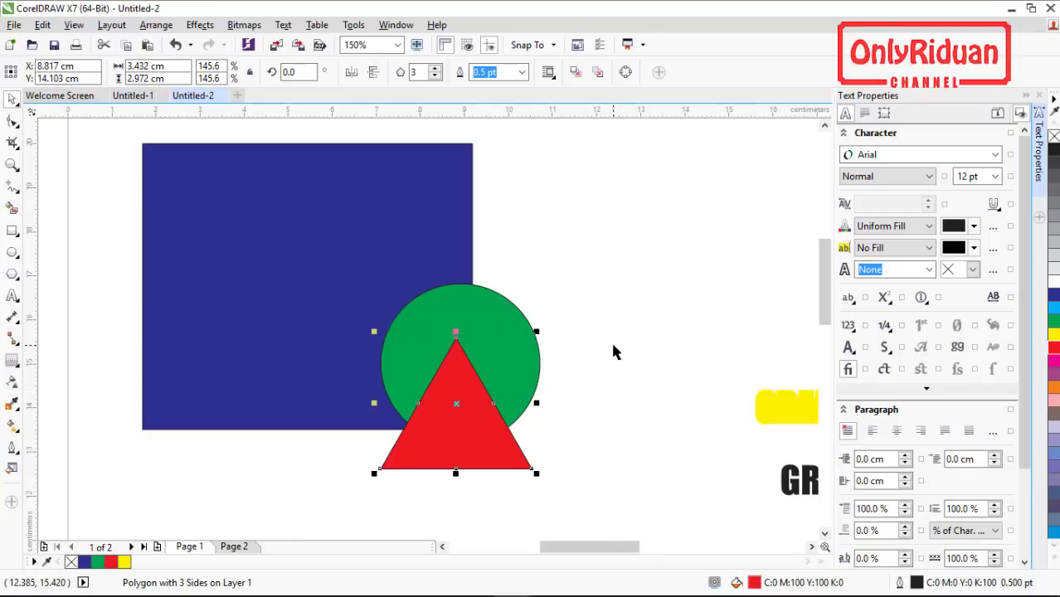
Send the red triangle back, forward, then back again until it sits behind the green circle
key("ctrl+Page_Down")
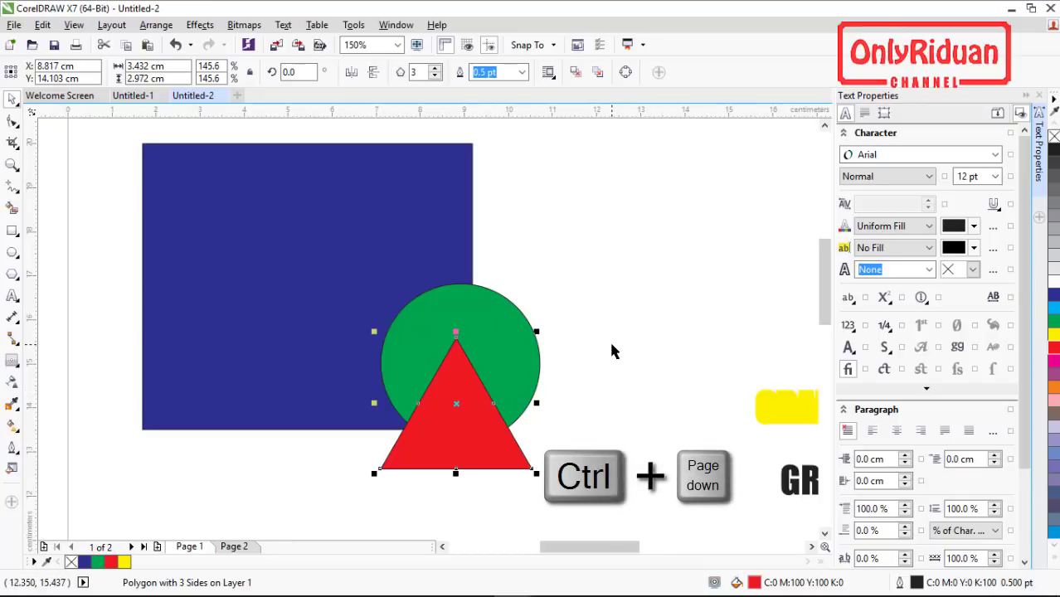
key("ctrl+Page_Down")
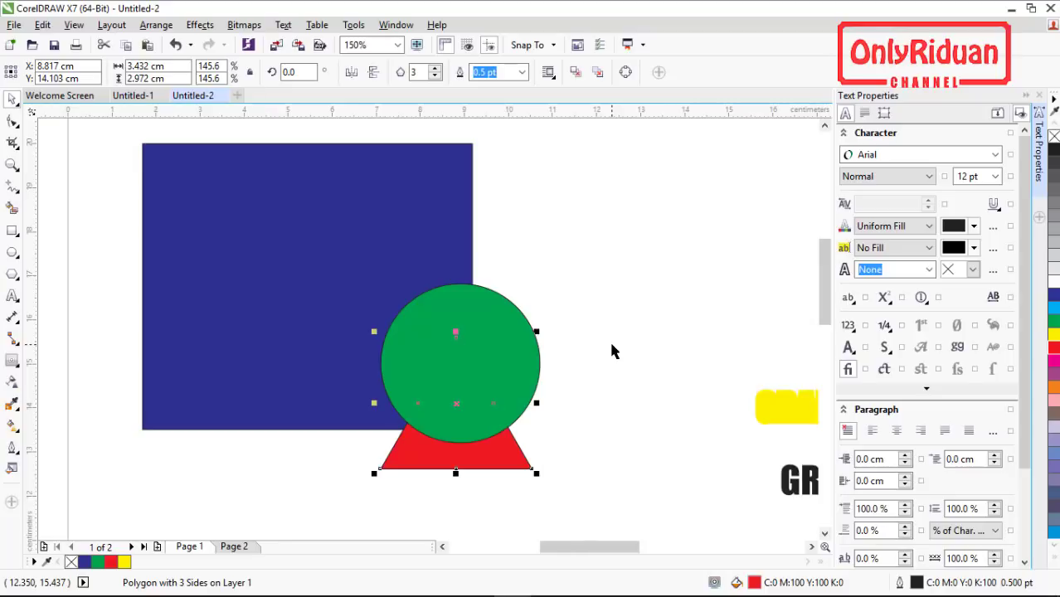
key("ctrl+Page_Up")
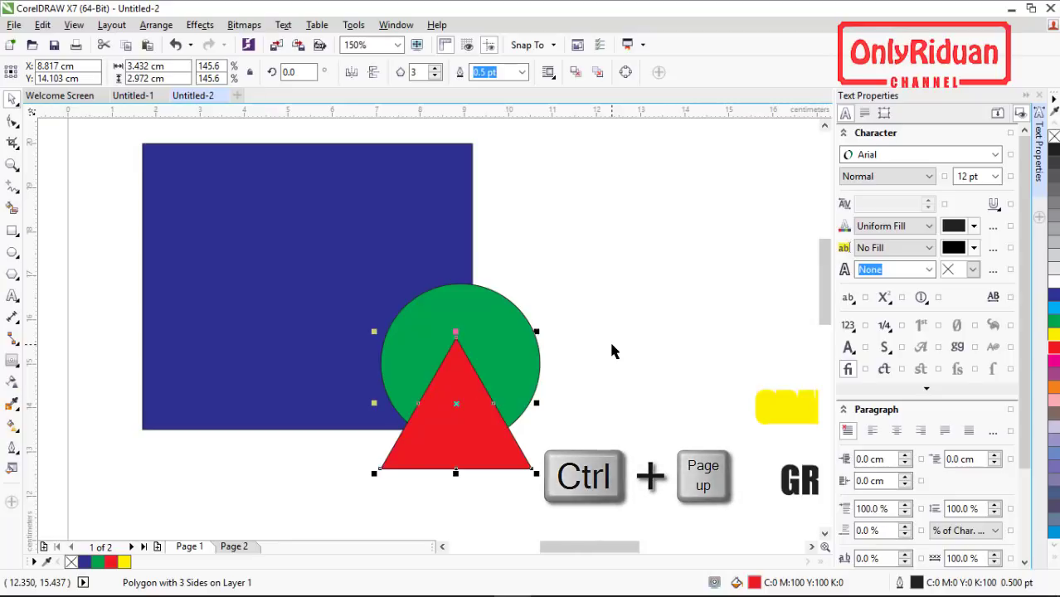
key("ctrl+Page_Down")
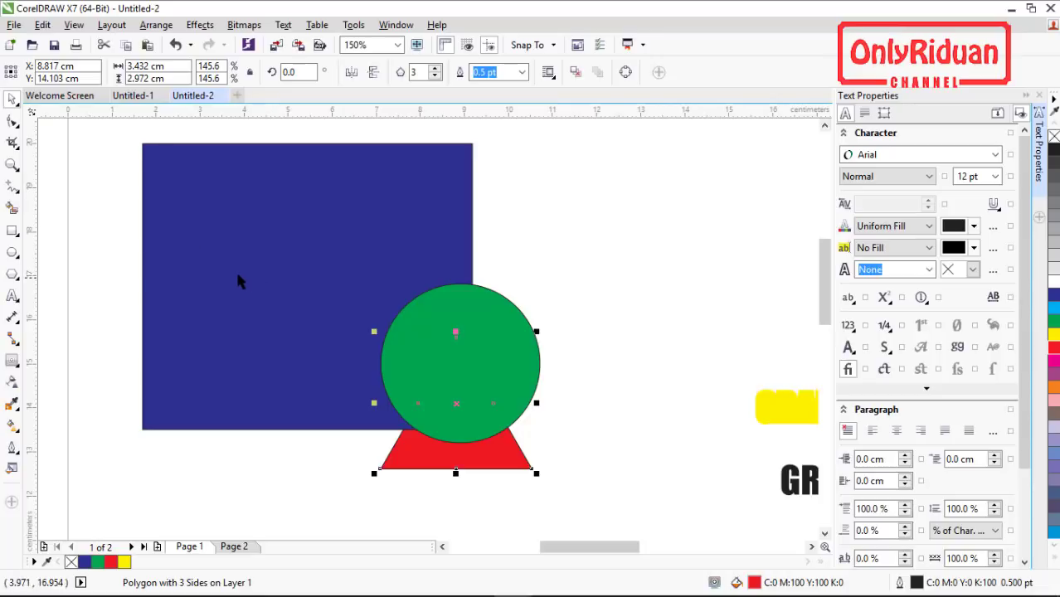
Switch to Untitled-1 and scroll down to the lower part of the school enrolment flyer
left_click(128, 97)
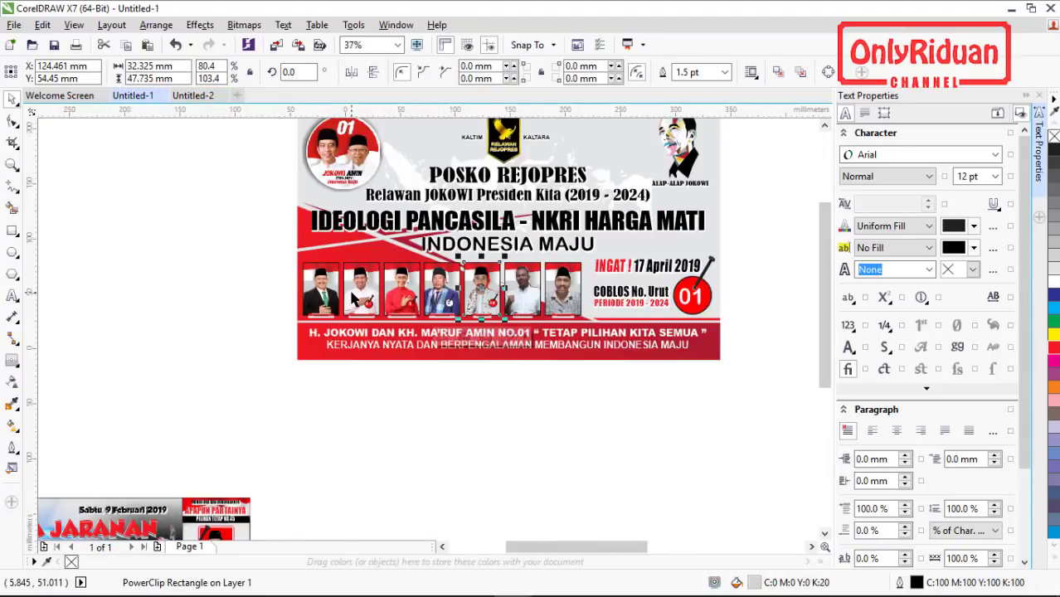
scroll(350, 296, "down", 2)
scroll(418, 244, "up", 2)
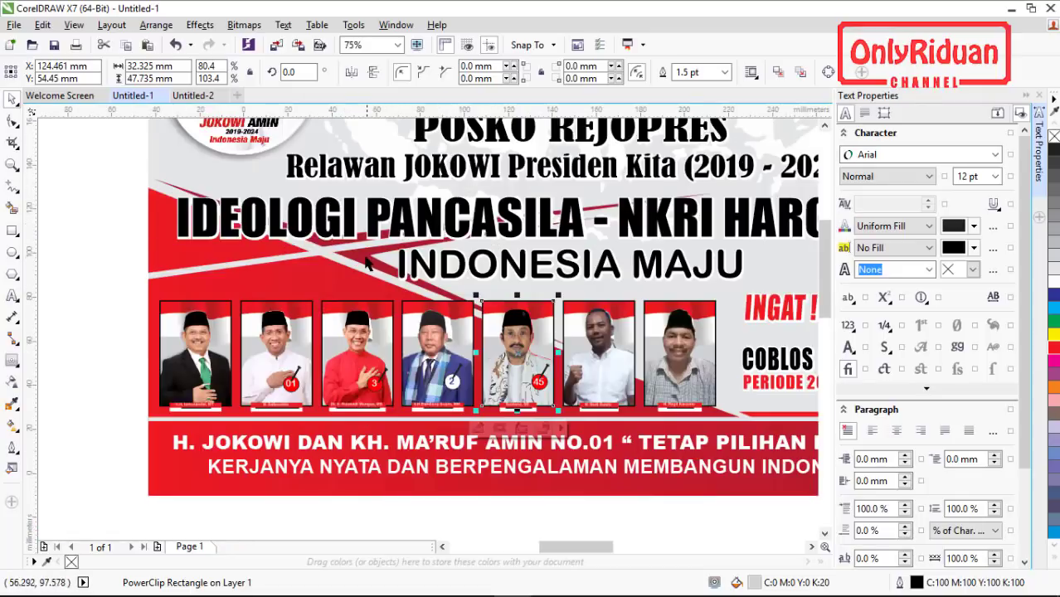
scroll(403, 271, "down", 2)
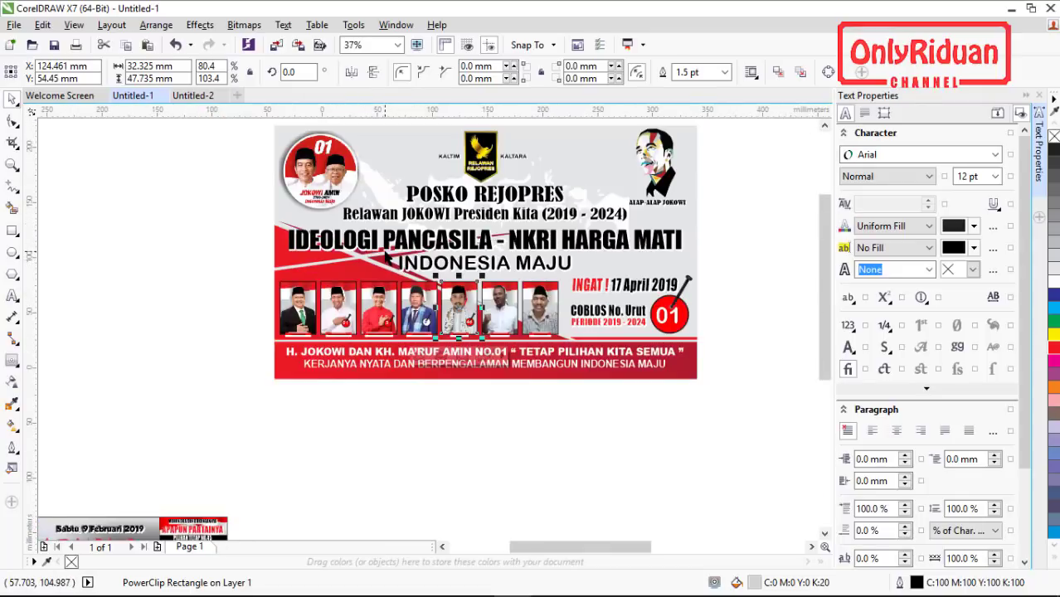
scroll(387, 259, "down", 2)
scroll(501, 504, "up", 4)
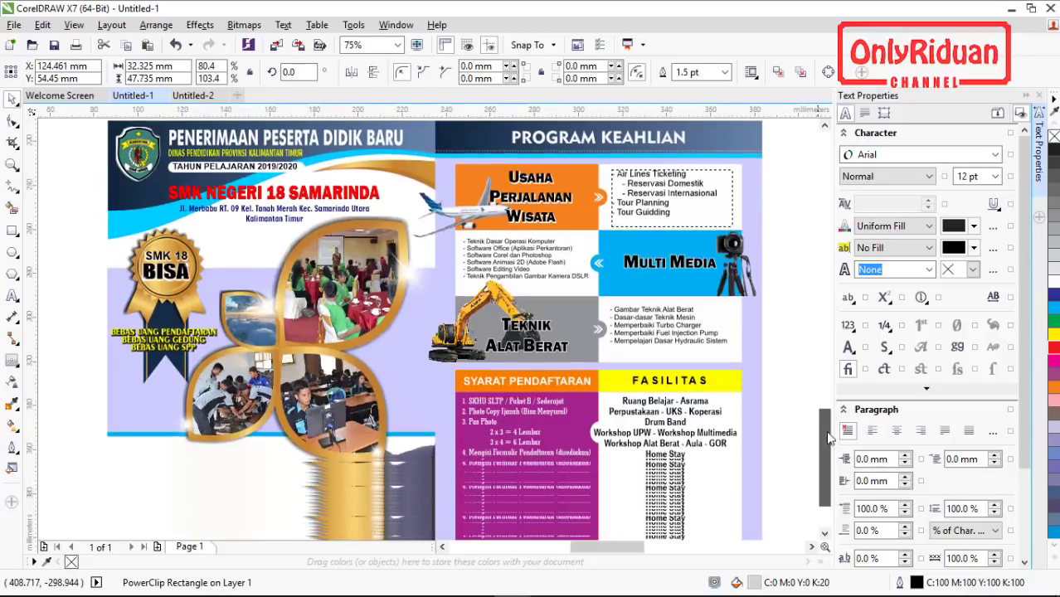
left_click_drag(824, 407, 824, 445)
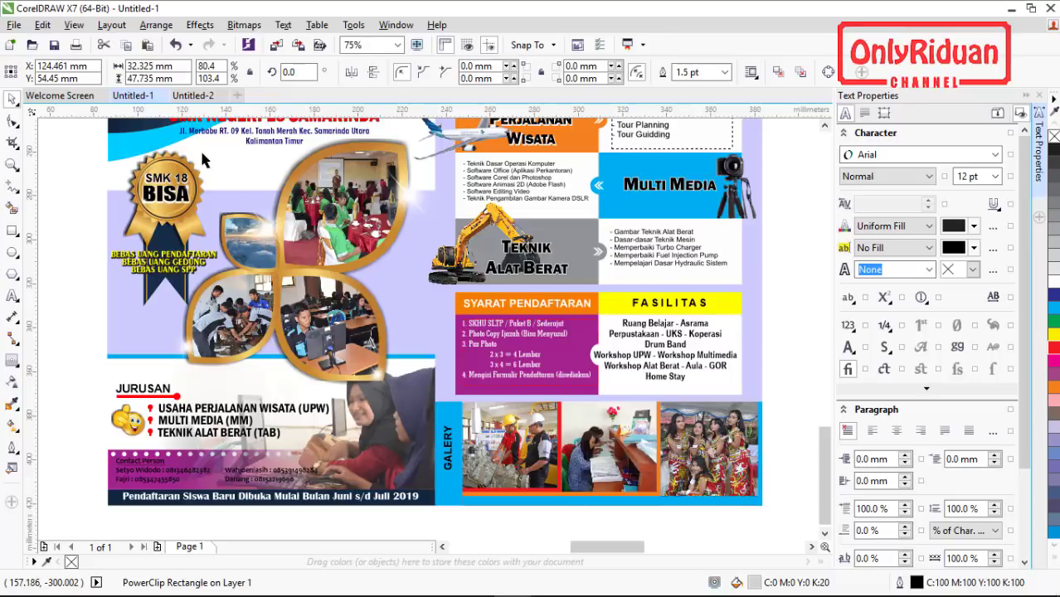
Return to Untitled-2 and bring the red triangle to front, then send it to back
left_click(192, 95)
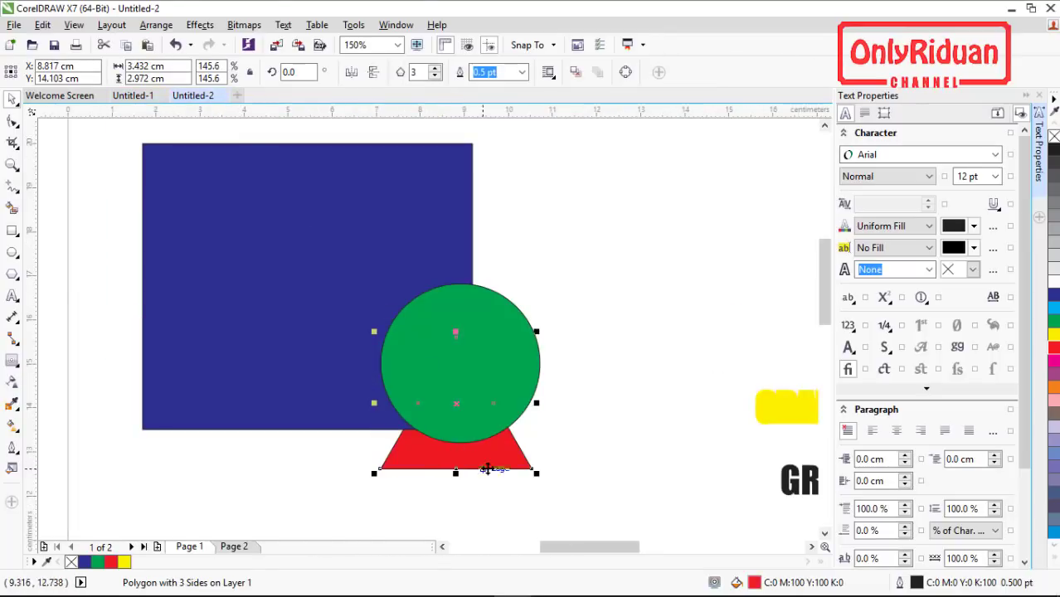
key("ctrl+Home")
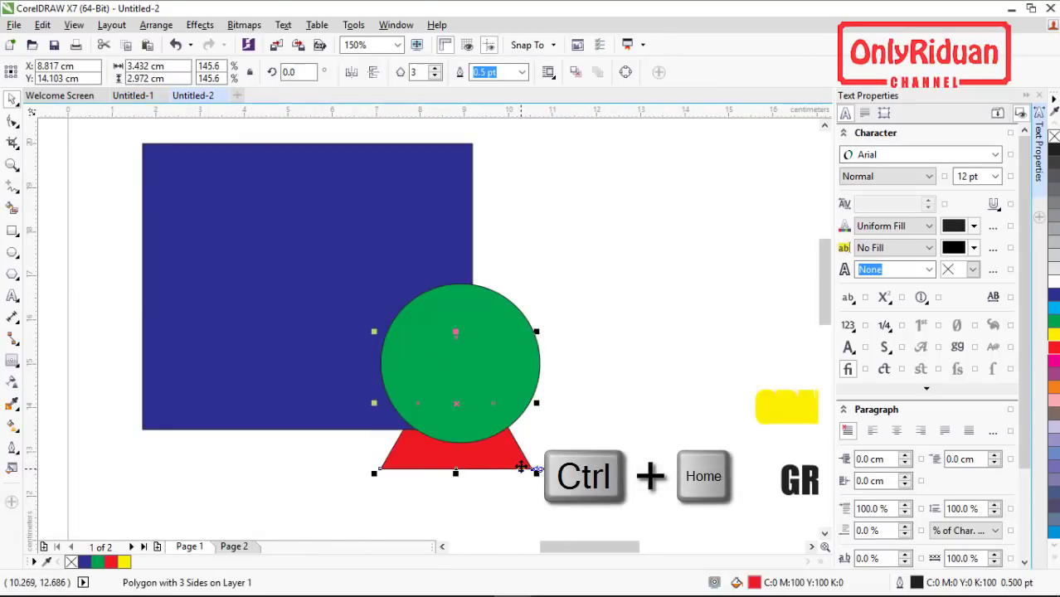
key("ctrl+Home")
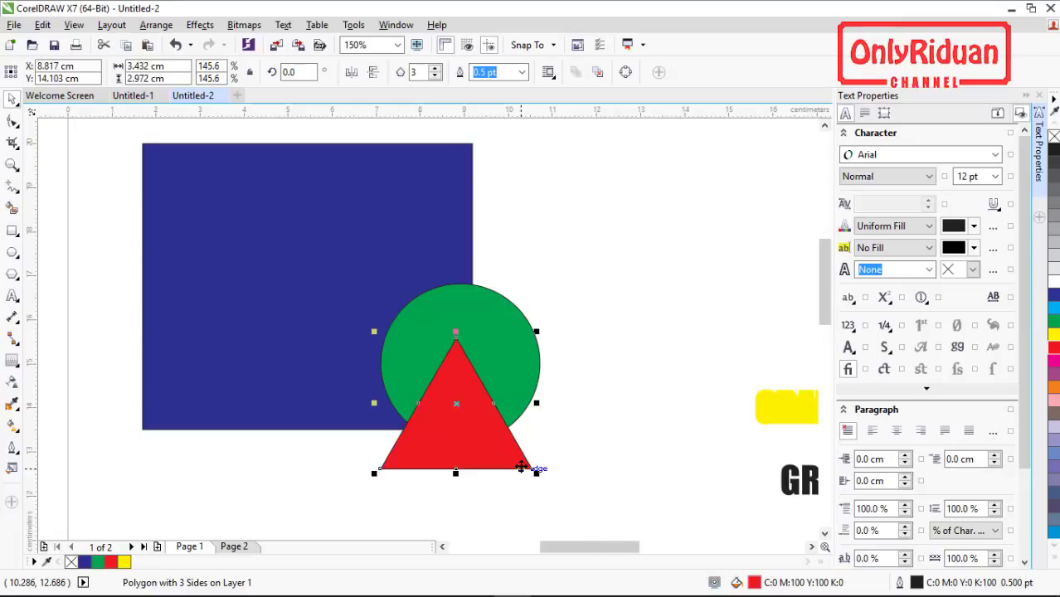
key("ctrl+End")
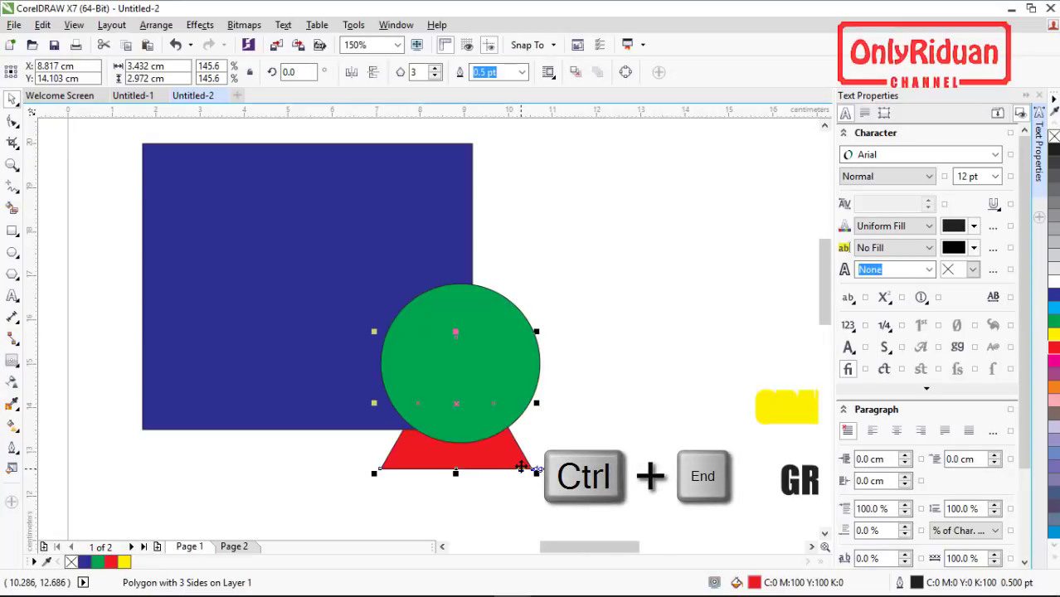